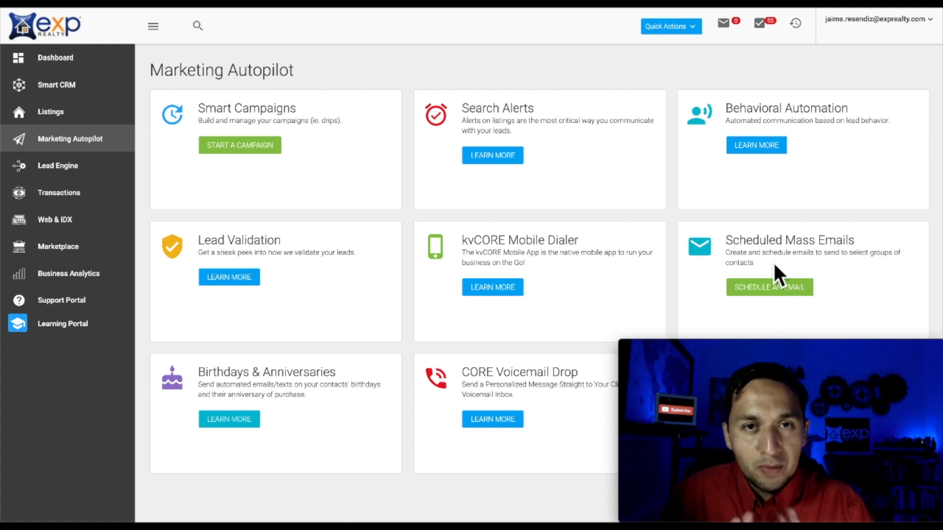
- Open the Smart Campaigns library and look through the kvCORE system campaigns
left_click(227, 148)
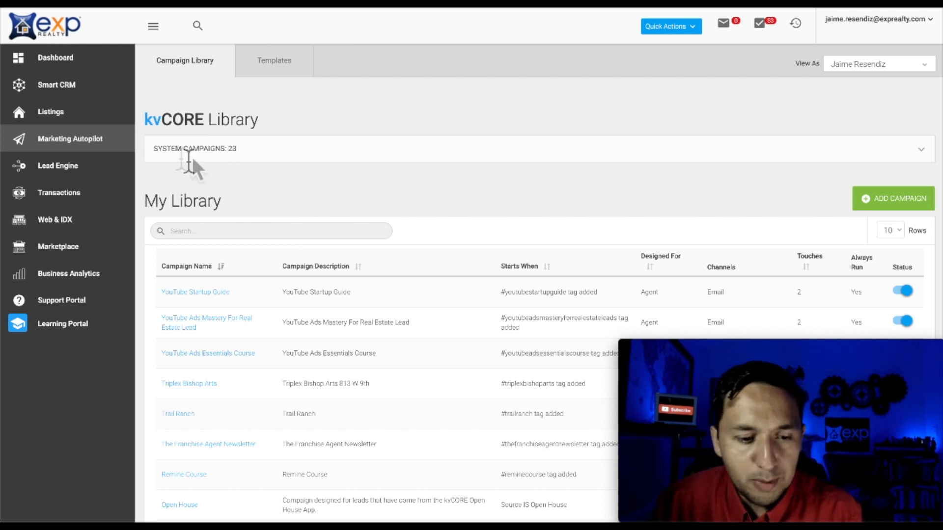
left_click(920, 150)
scroll(347, 344, "down", 5)
scroll(348, 356, "up", 5)
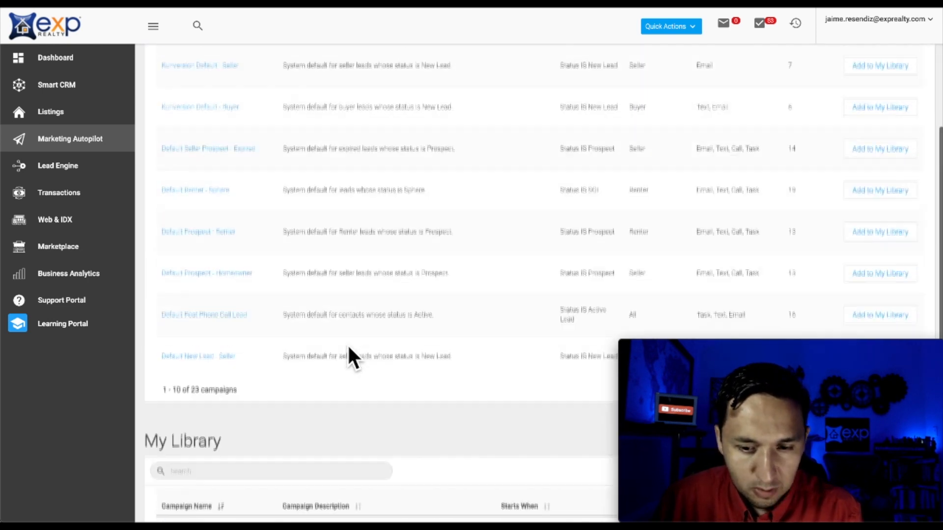
scroll(348, 349, "up", 2)
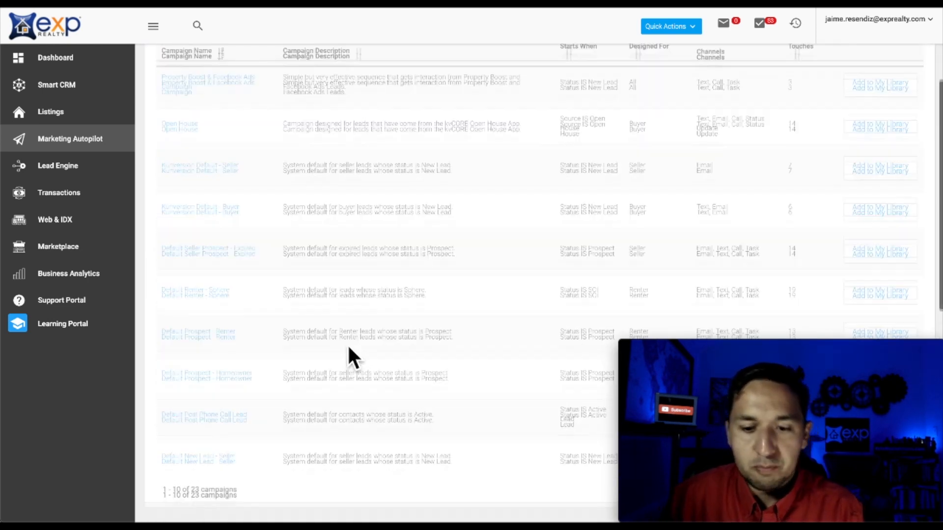
scroll(348, 349, "down", 3)
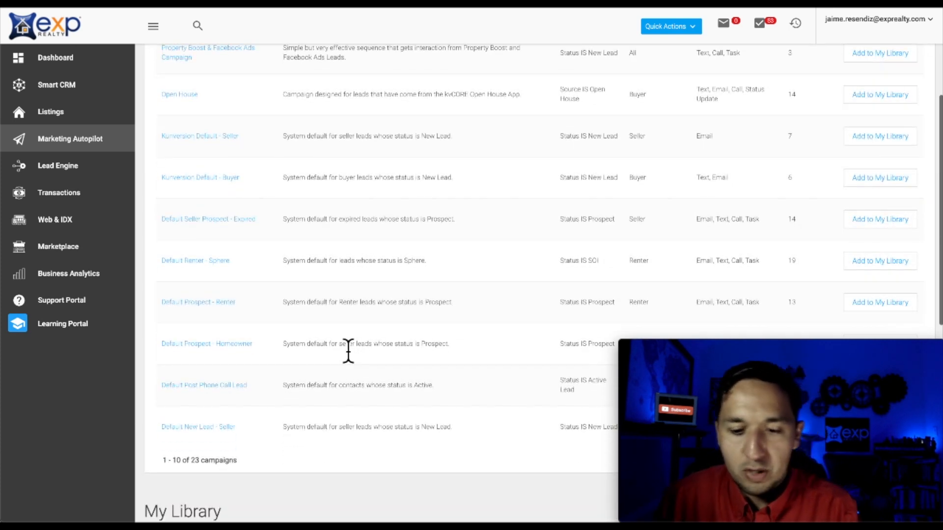
scroll(349, 350, "down", 2)
scroll(348, 349, "up", 6)
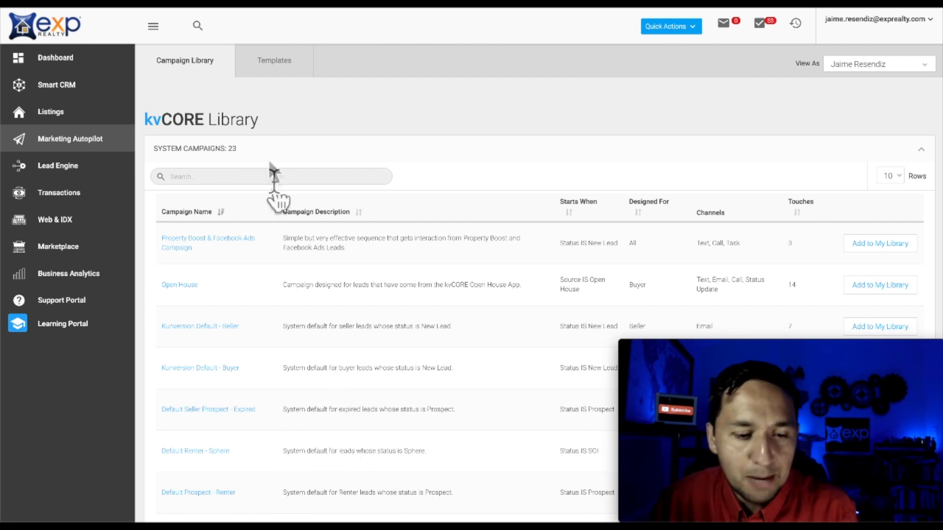
- Open the campaign templates and look through the list of email templates
left_click(269, 75)
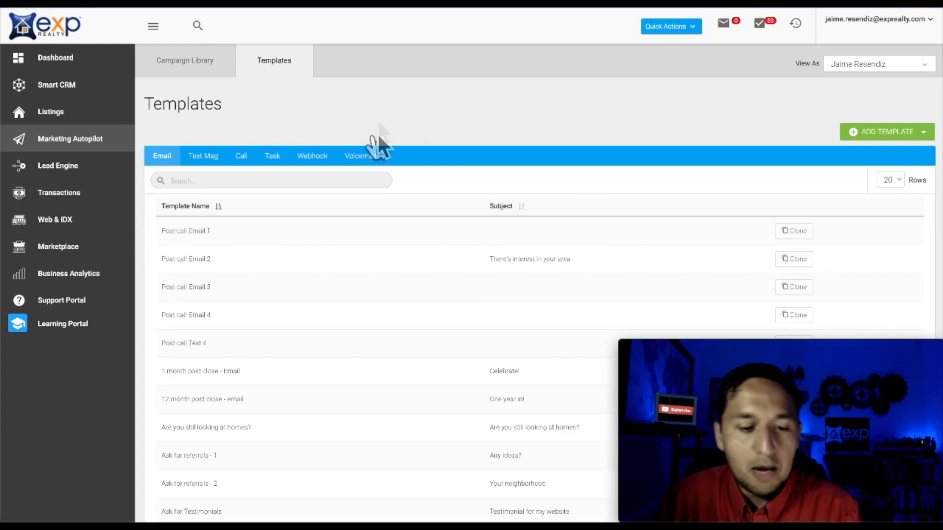
scroll(385, 414, "down", 5)
scroll(385, 414, "up", 5)
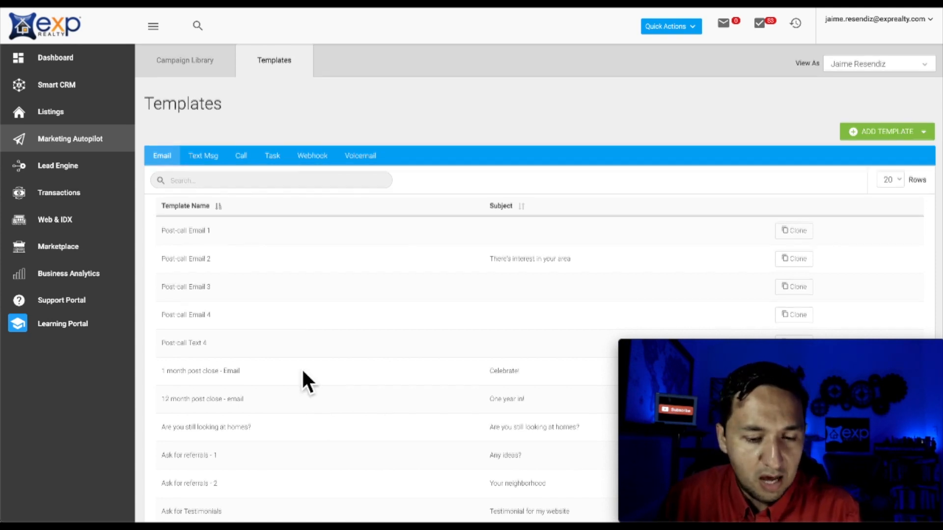
scroll(303, 372, "down", 8)
scroll(302, 372, "up", 5)
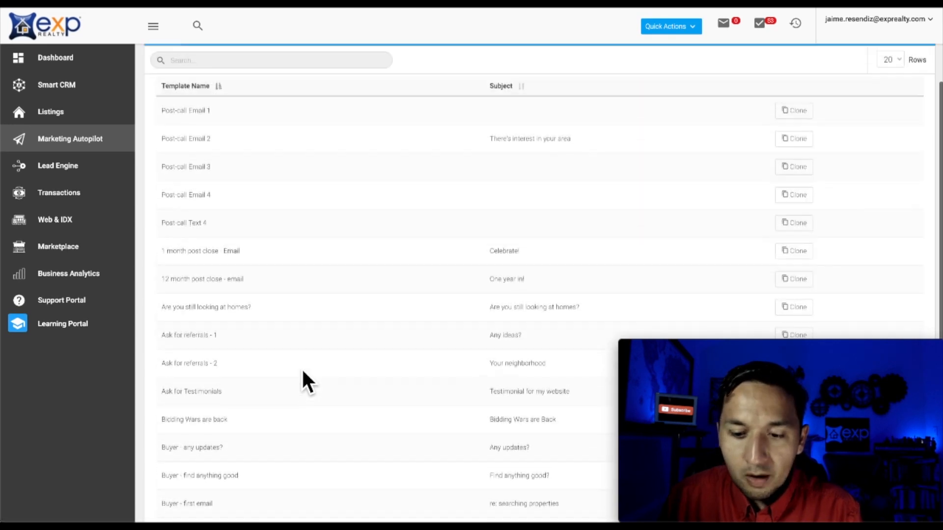
scroll(302, 367, "up", 3)
- View the content of a clone of the Post-call Email 1 template and close it without saving
left_click(794, 146)
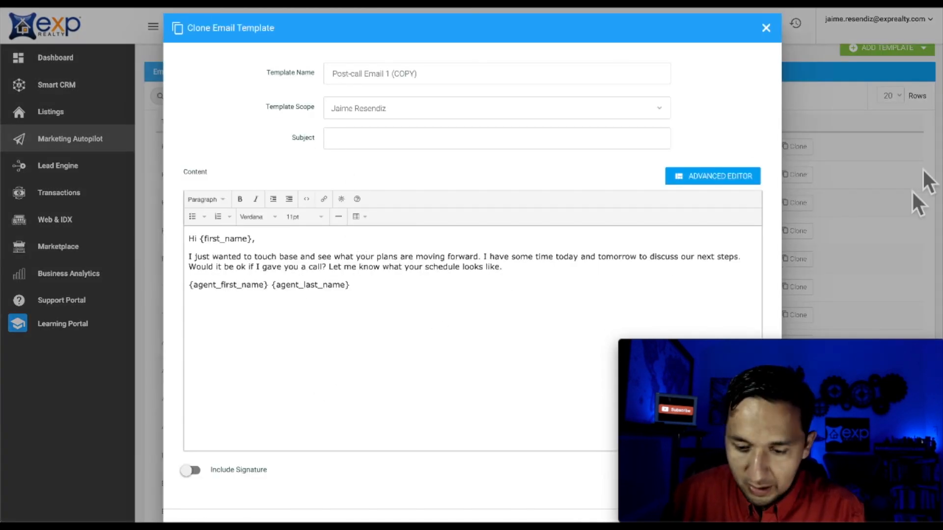
left_click(766, 28)
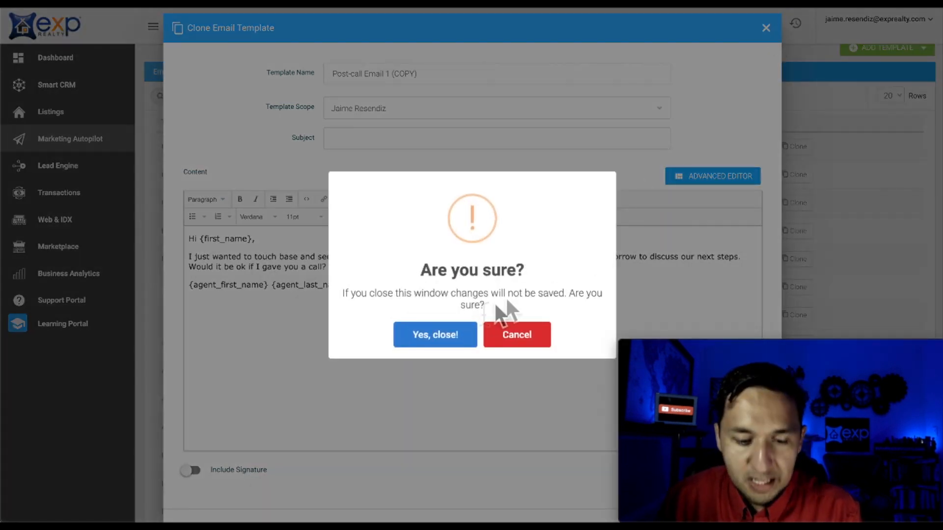
left_click(450, 334)
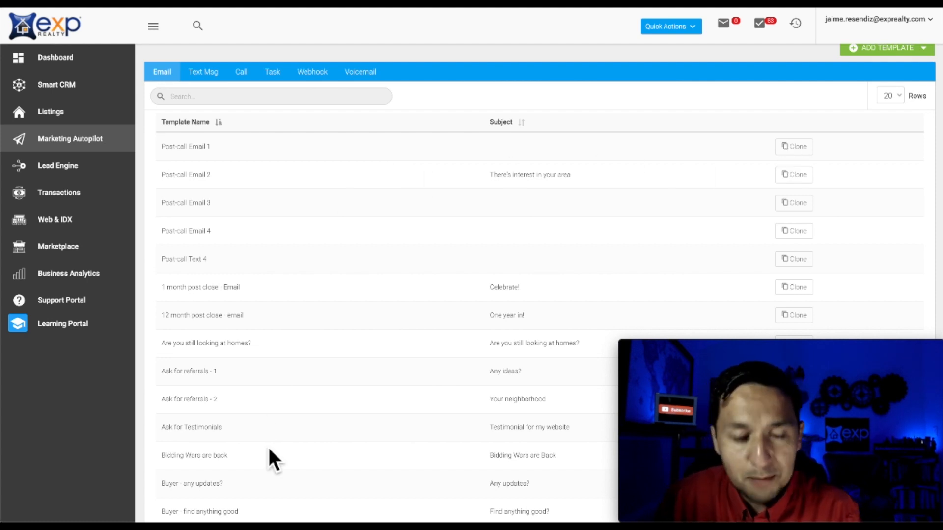
- Review the remaining email templates and the text message, call, task, webhook and voicemail templates, returning to the email ones
scroll(267, 446, "down", 8)
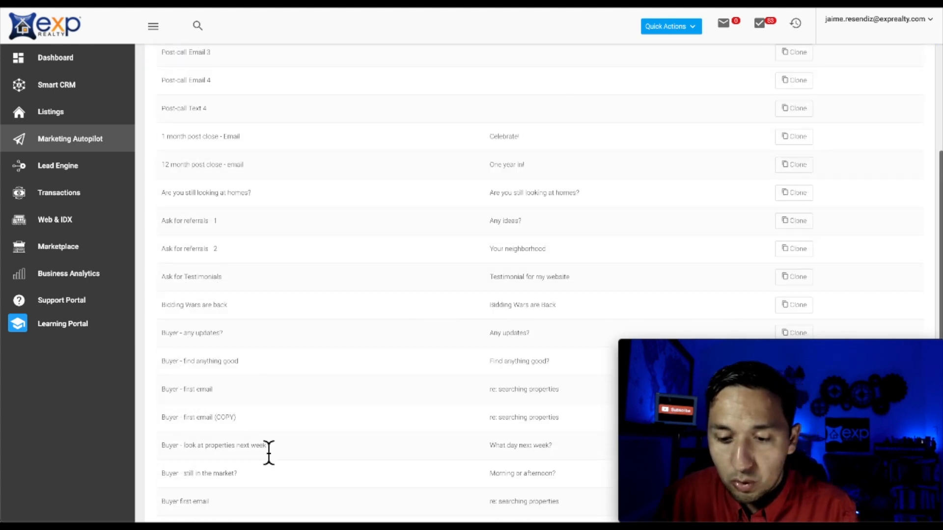
scroll(267, 446, "up", 10)
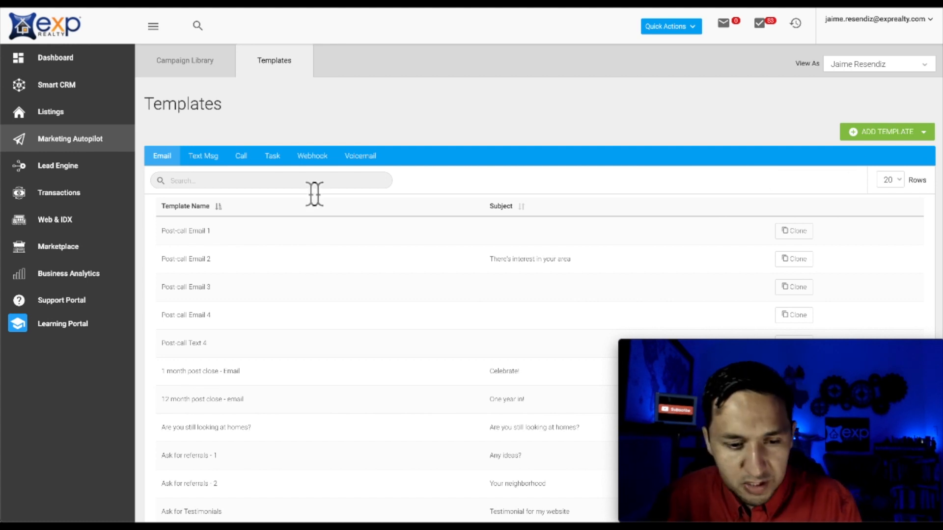
left_click(205, 163)
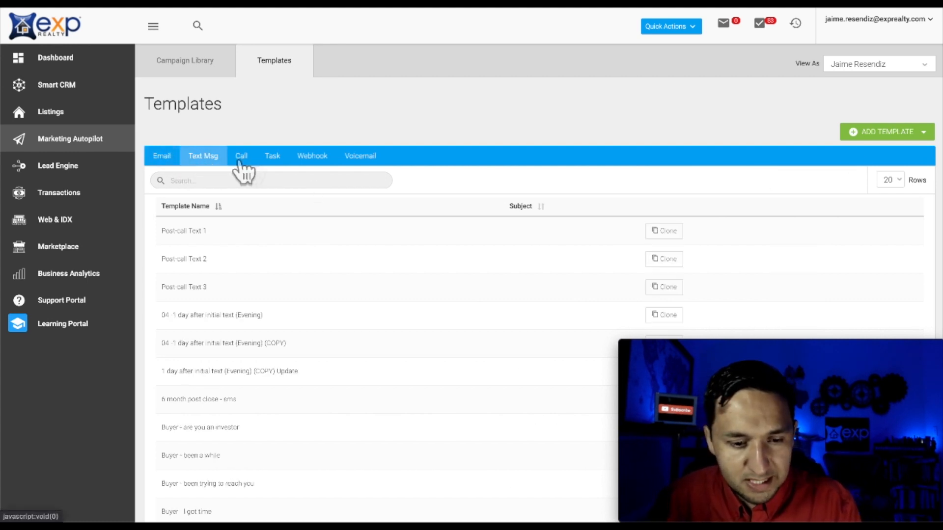
left_click(241, 157)
left_click(273, 157)
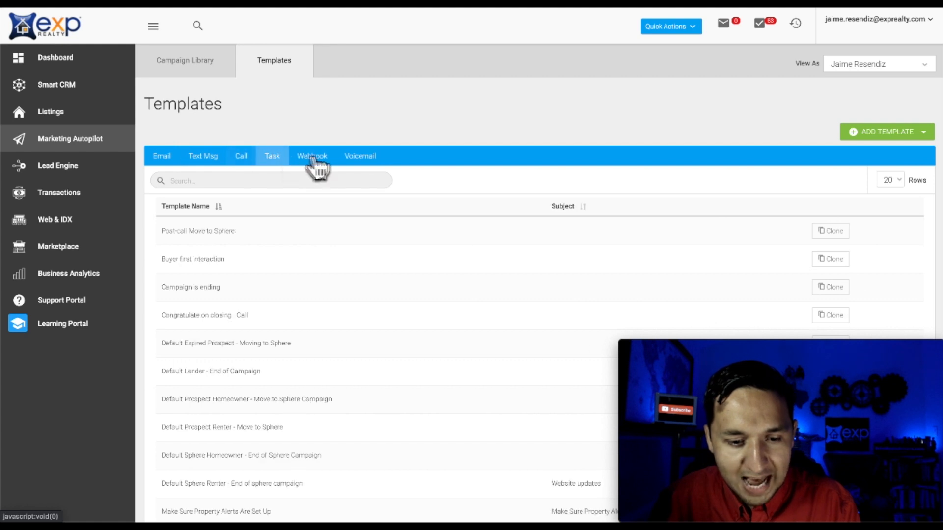
left_click(313, 158)
left_click(349, 157)
left_click(168, 158)
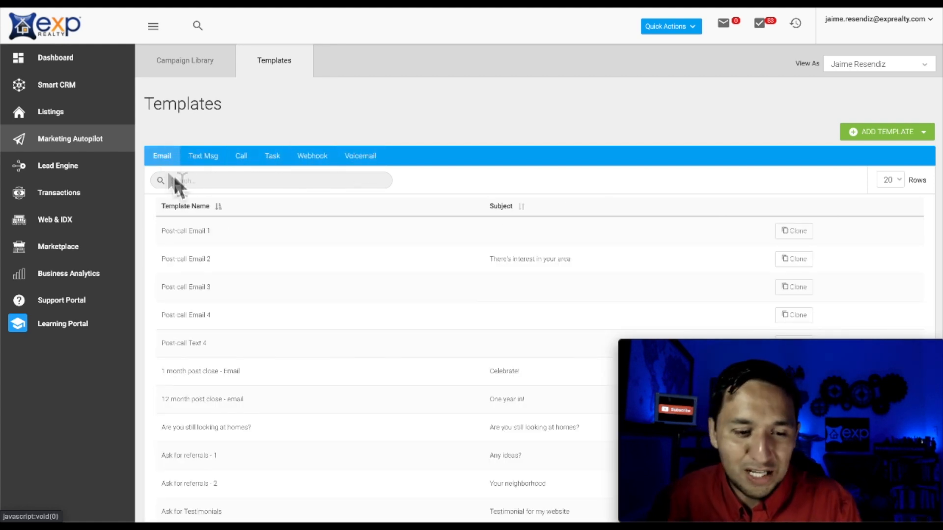
- Start a new email template and switch its content to the advanced editor
left_click(871, 134)
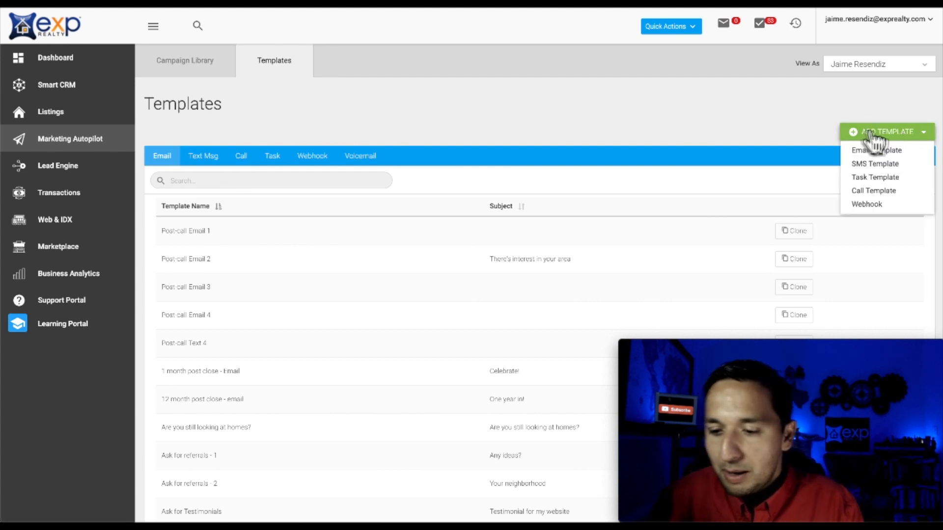
left_click(883, 150)
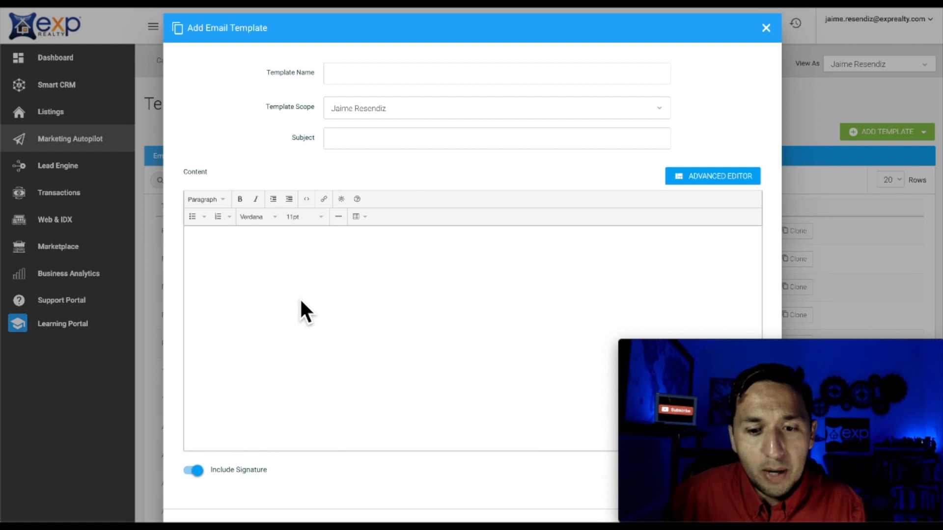
left_click(724, 182)
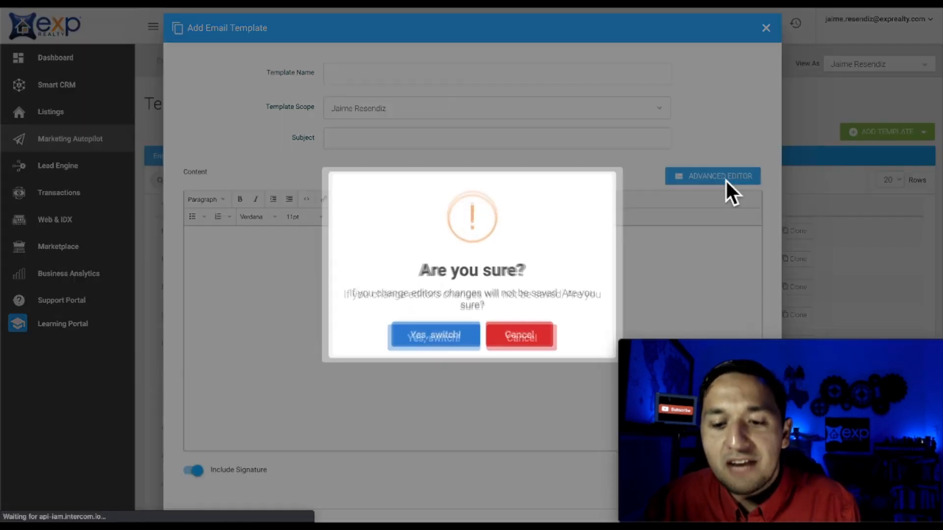
left_click(435, 339)
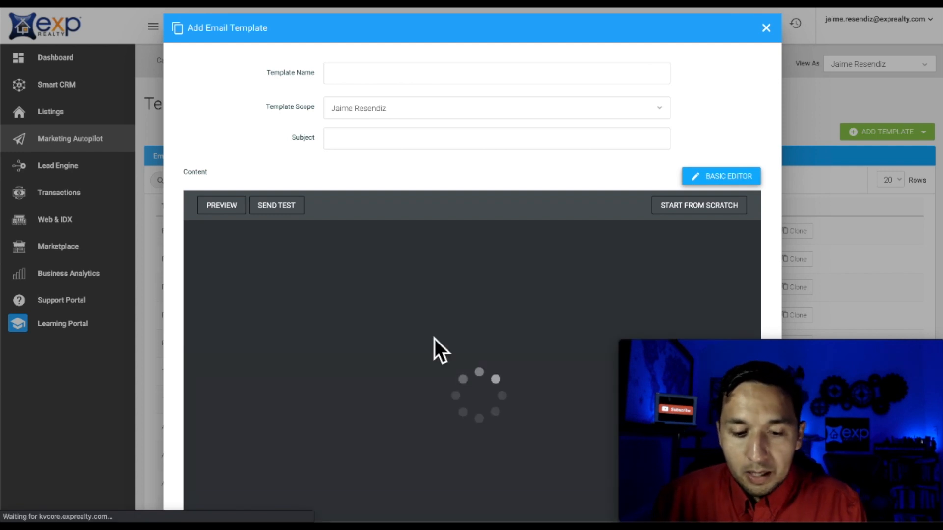
- Add an image block, a text block and a video block to the email content in that order, and open the video URL for entry
scroll(434, 337, "down", 2)
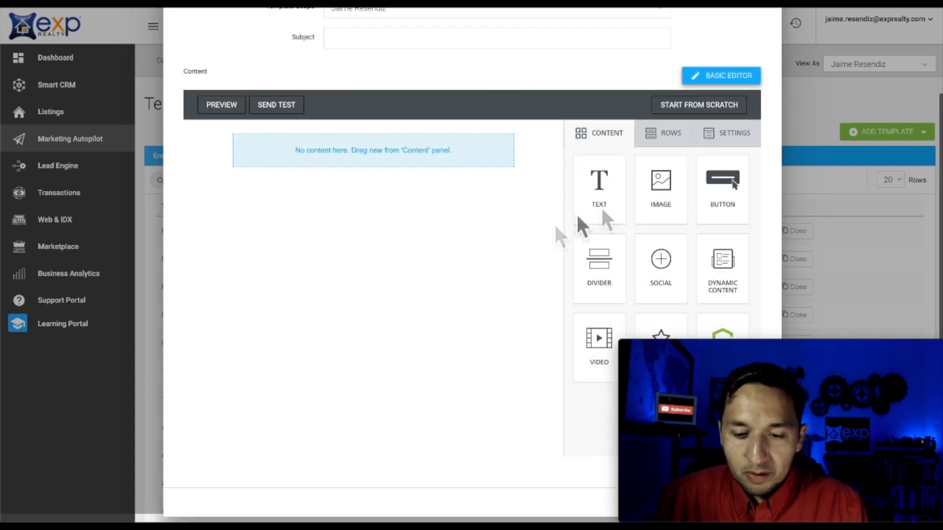
left_click_drag(658, 189, 371, 155)
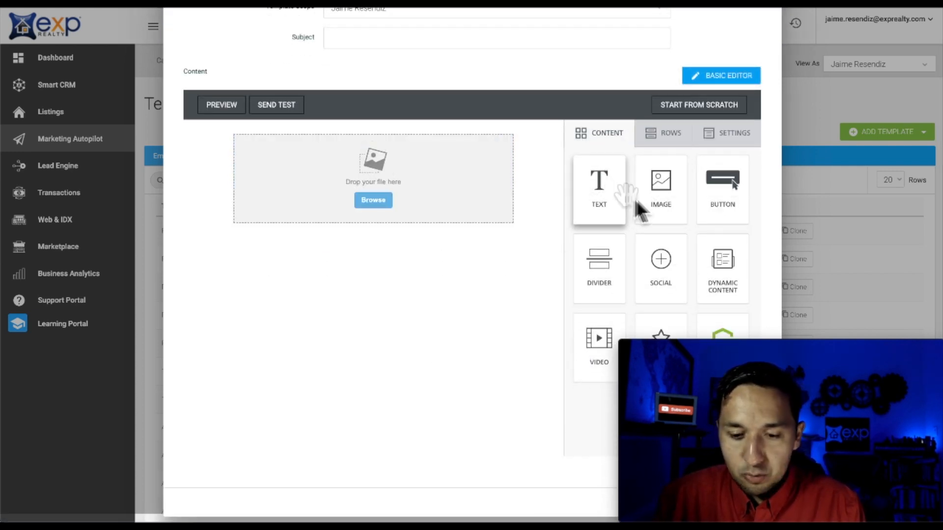
left_click_drag(607, 334, 383, 228)
left_click_drag(602, 179, 382, 222)
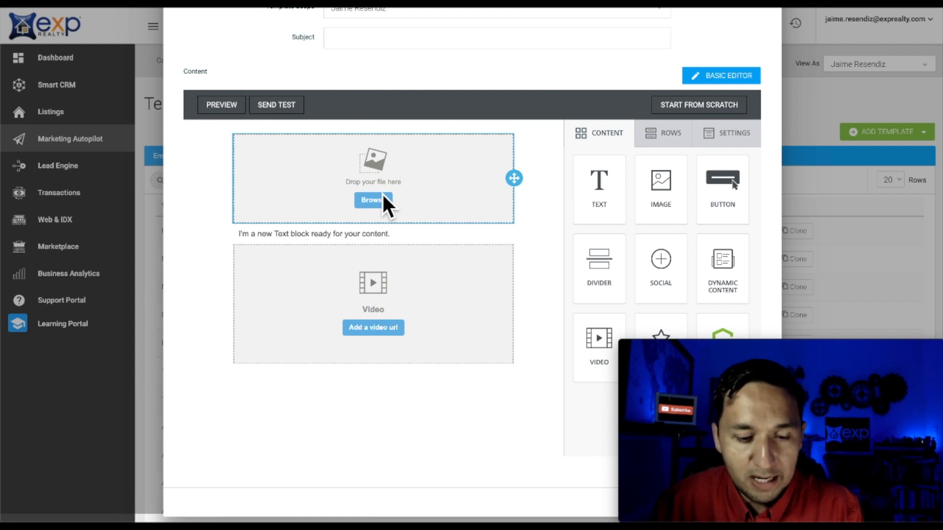
left_click(373, 328)
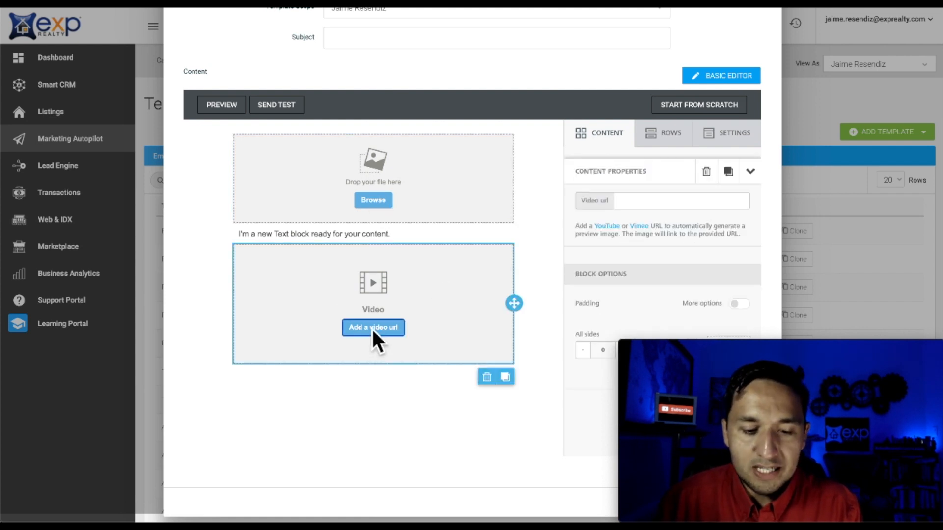
left_click(621, 202)
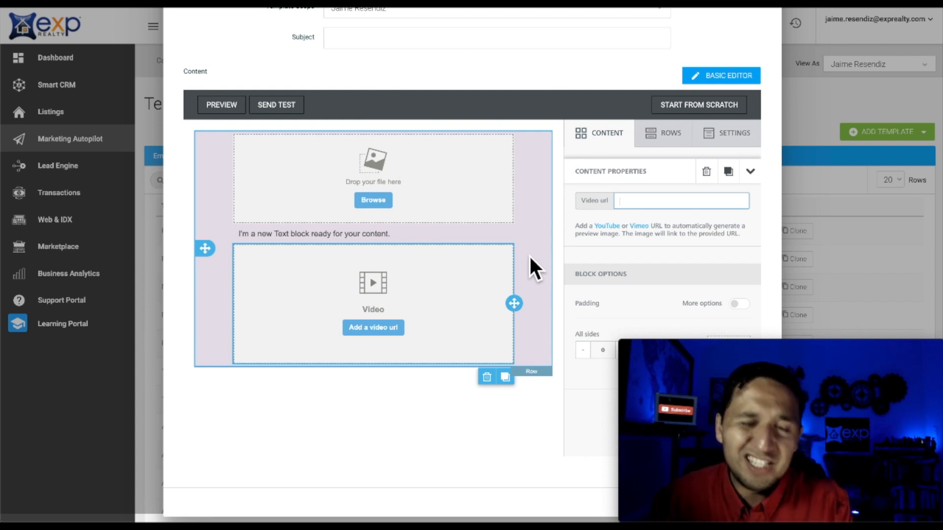
- Name the email template "Test Email - TE1" and set its subject to "Test Email 1"
scroll(530, 256, "up", 3)
left_click(407, 79)
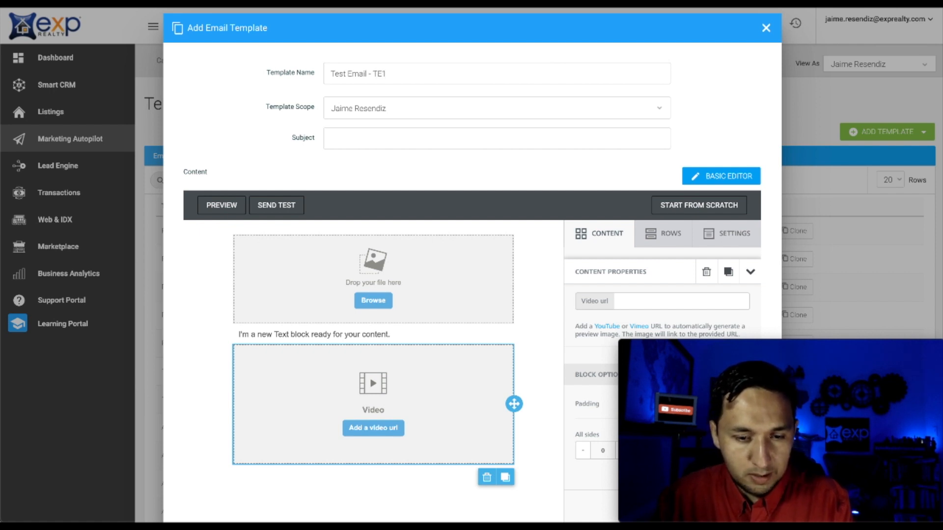
key("super+a")
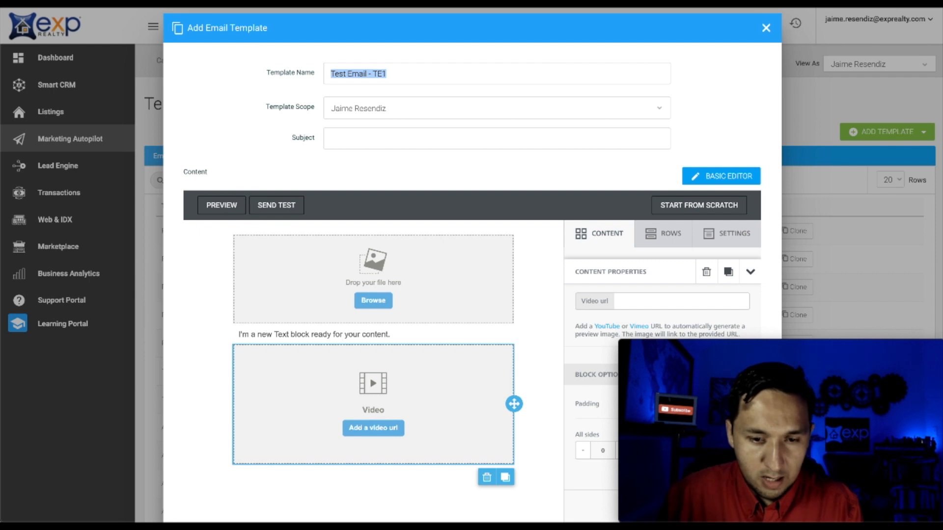
left_click(372, 139)
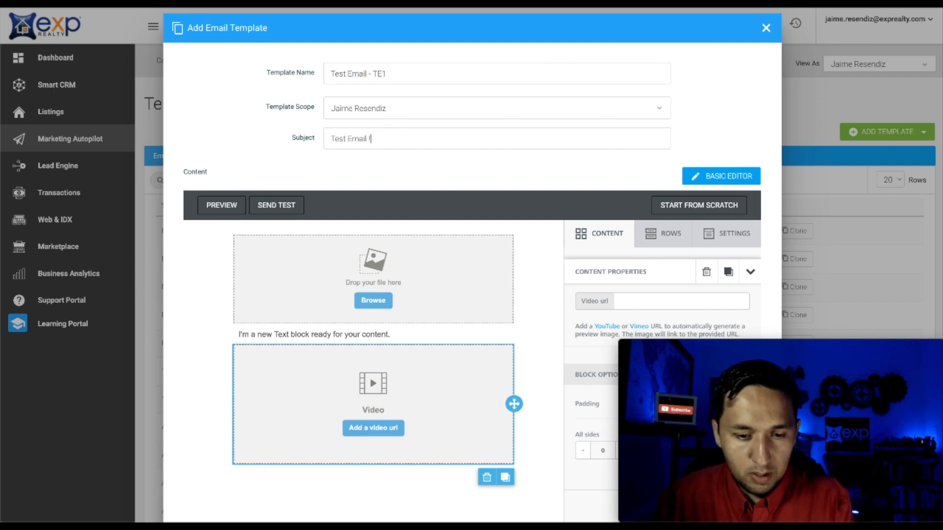
- Replace the text block's placeholder with the First Name merge tag, a comma and a new line reading "This is an email"
scroll(411, 251, "down", 2)
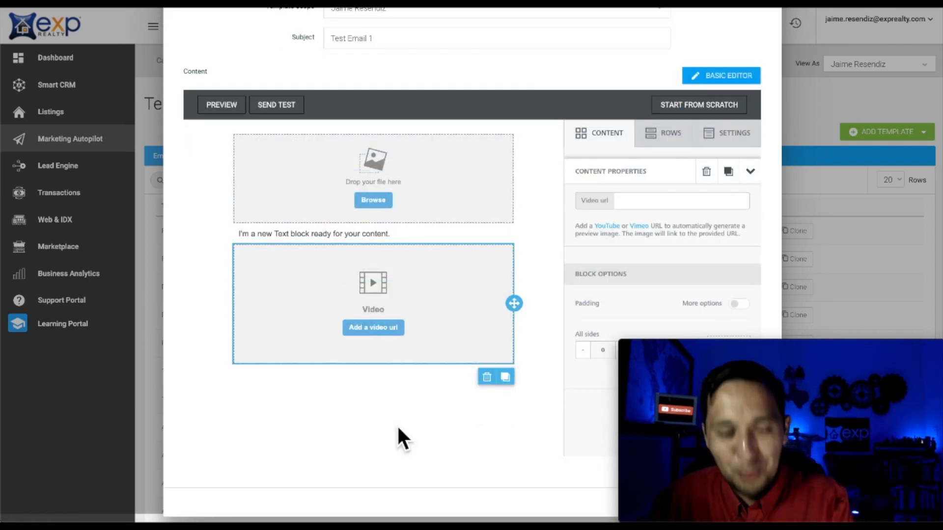
left_click(343, 236)
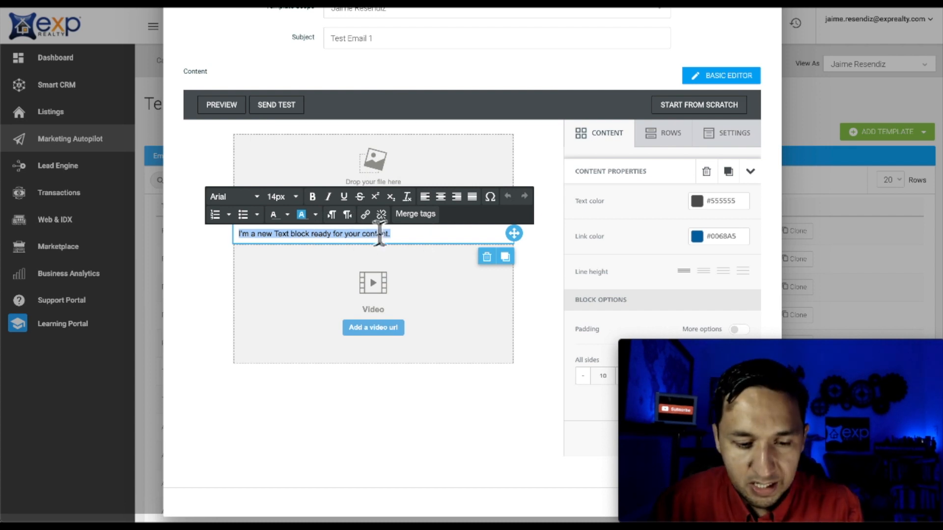
left_click(416, 215)
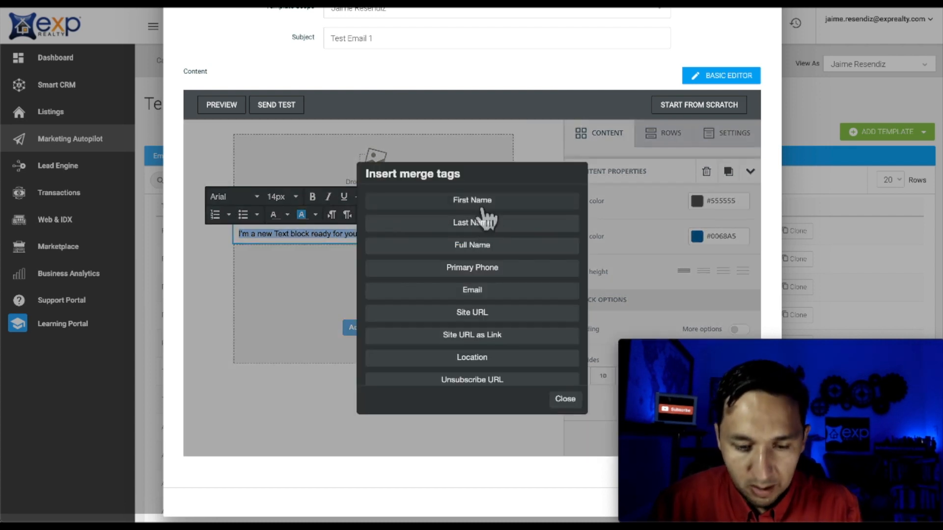
left_click(483, 206)
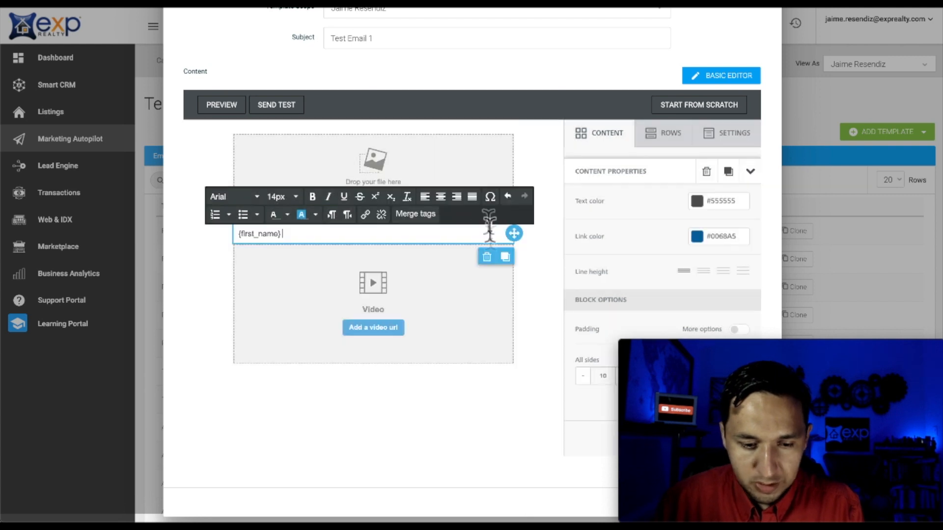
type(",")
key("Return")
key("Return")
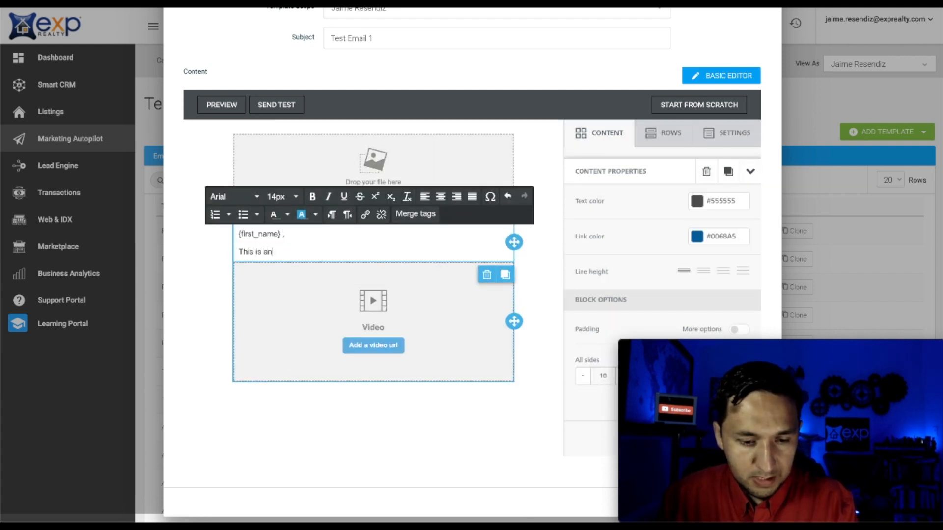
- Check the link options for the line "This is an email" and close them without adding a link
triple_click(289, 256)
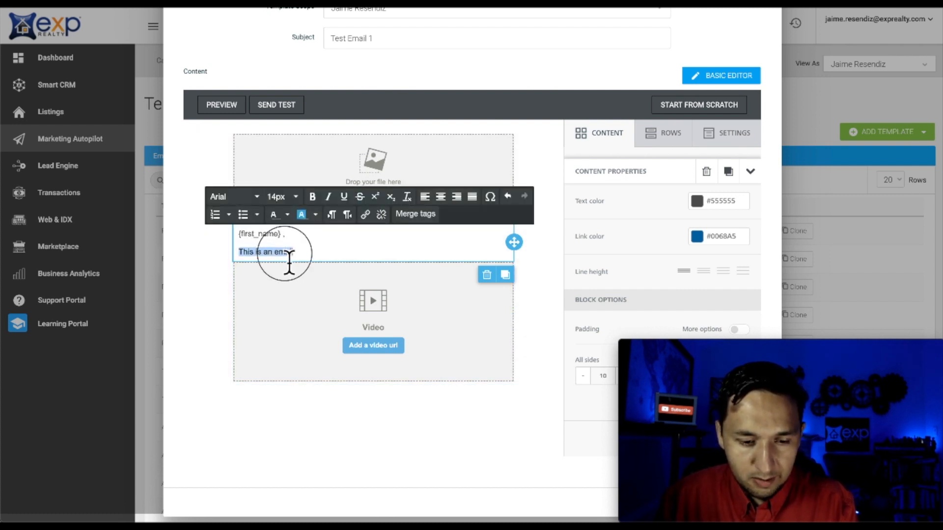
left_click(365, 215)
left_click(464, 200)
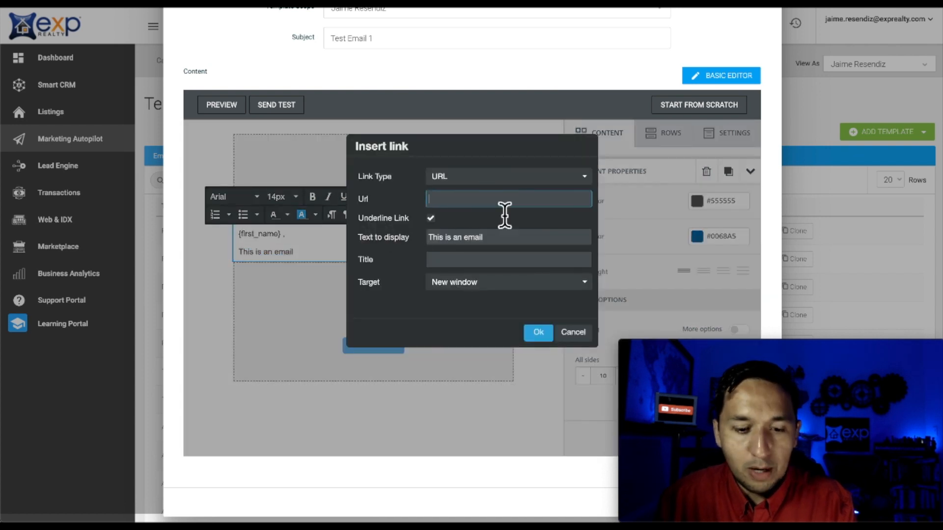
left_click(562, 333)
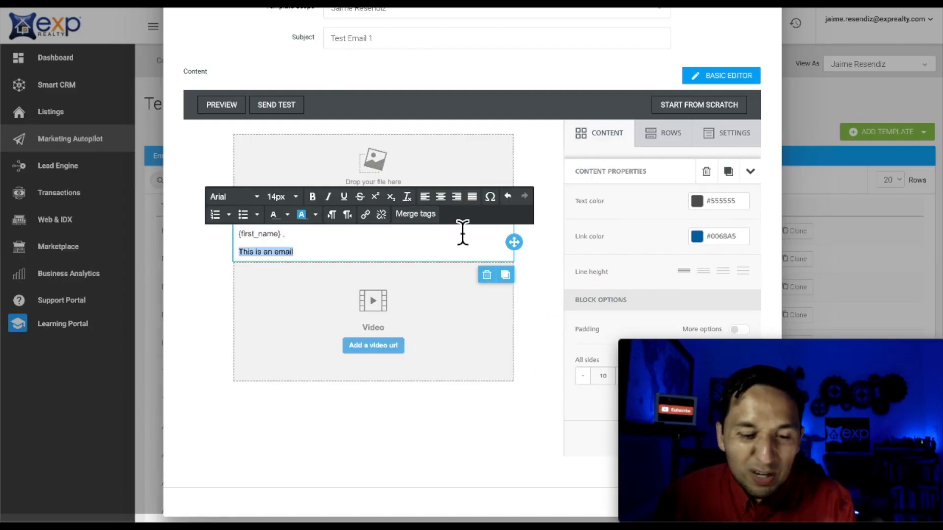
- Finish editing the text block and save the Test Email - TE1 template
left_click(319, 259)
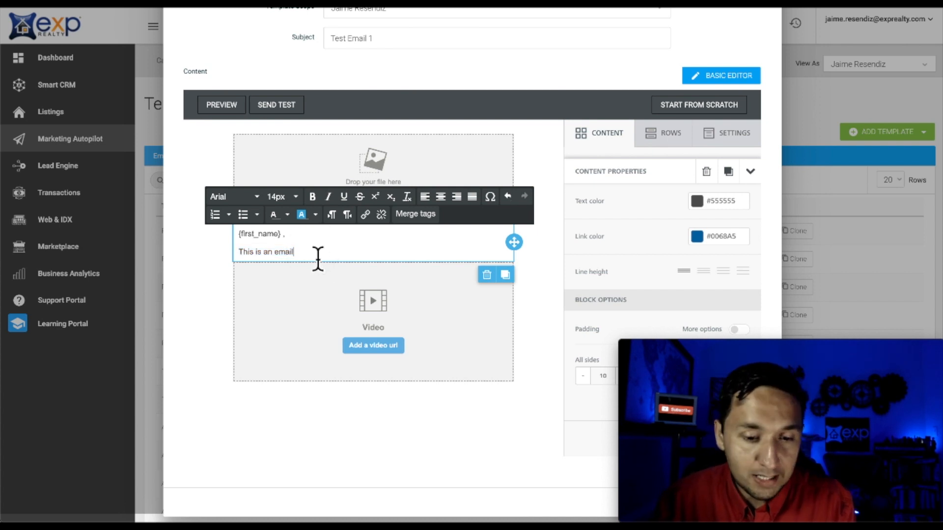
left_click(360, 438)
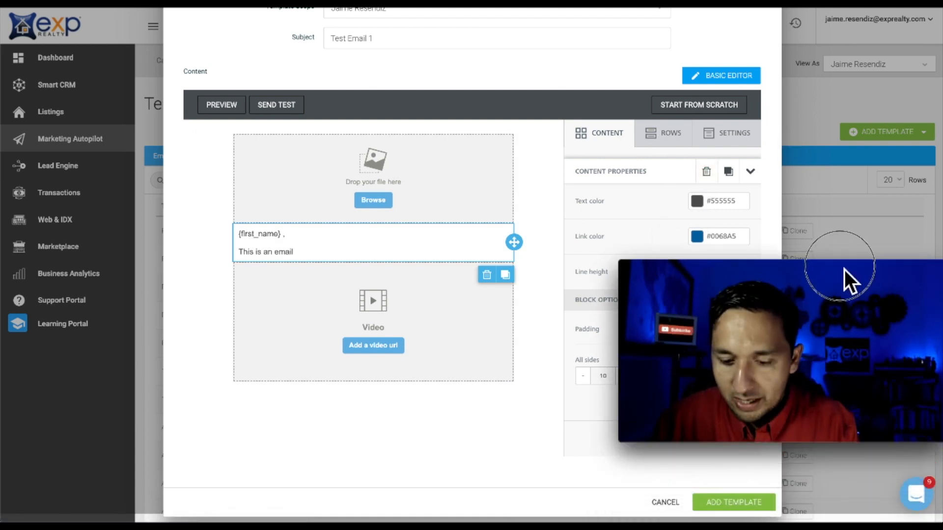
left_click(731, 503)
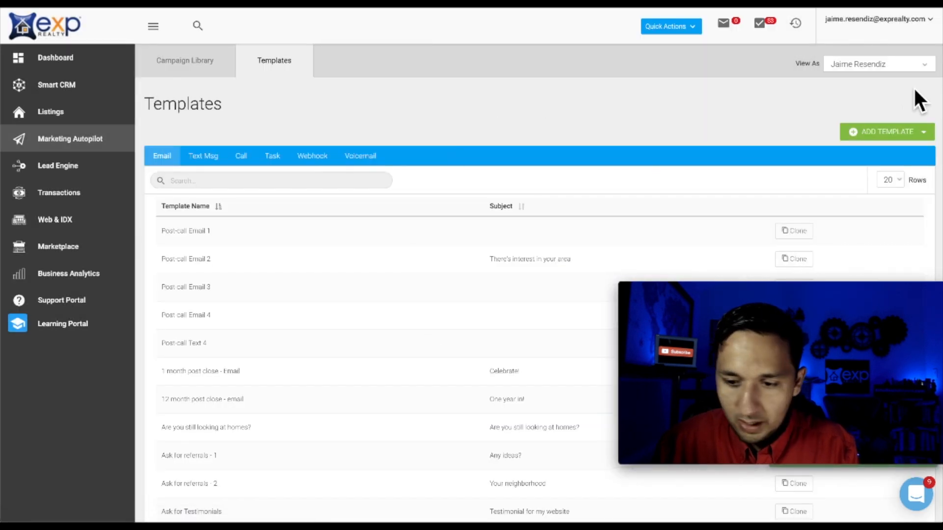
- Start another email template and set both its name and its subject to "Test Email - TE2"
left_click(868, 135)
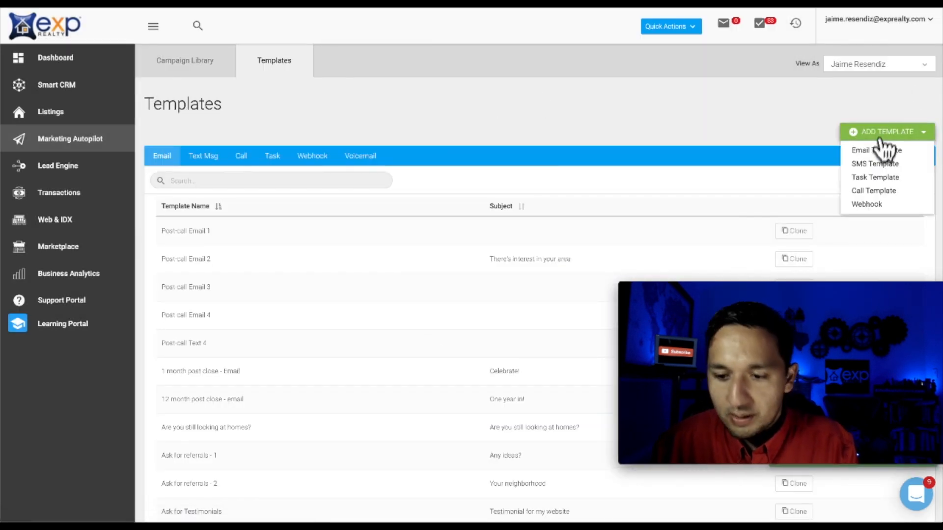
left_click(876, 151)
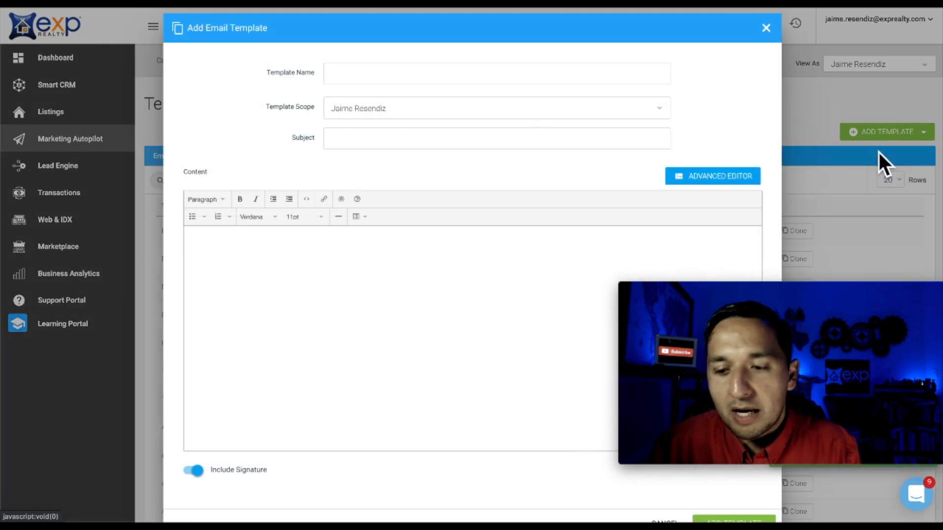
left_click(362, 80)
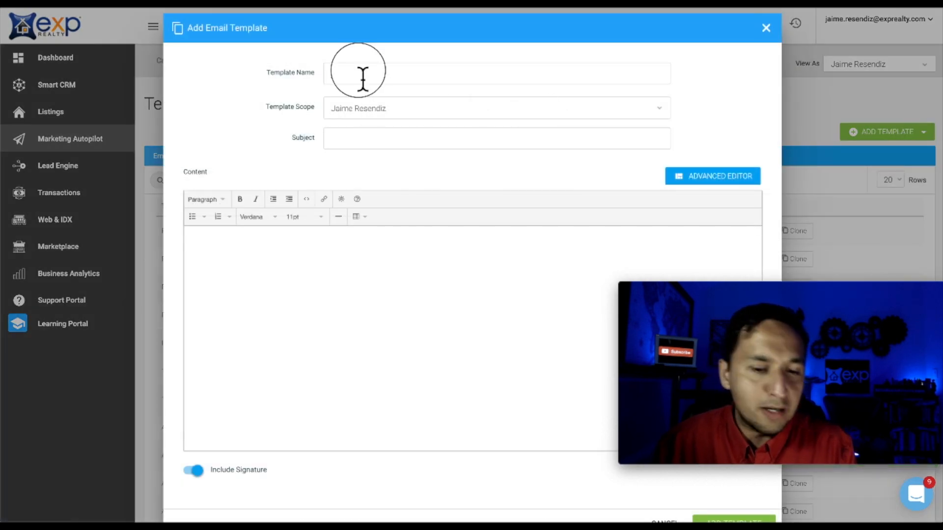
type("Test Email - TE1")
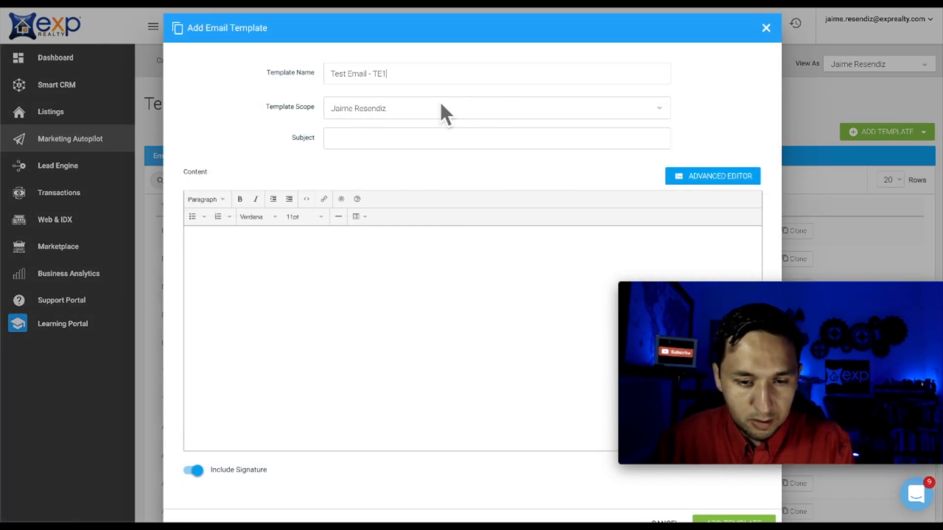
key("BackSpace")
type("2")
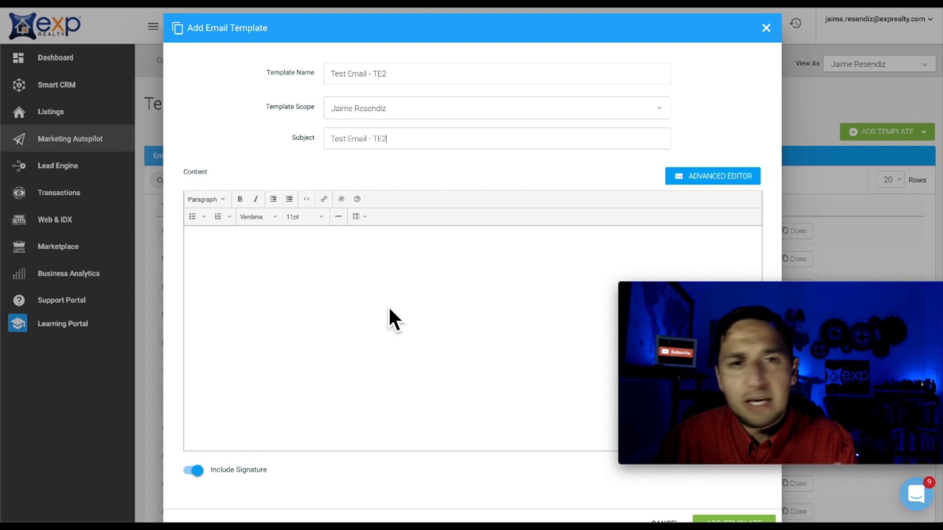
- Fill the email content with the lead's First Name merge tag, a comma and a new line reading "Hello! HYPERLINK HERE"
left_click(270, 256)
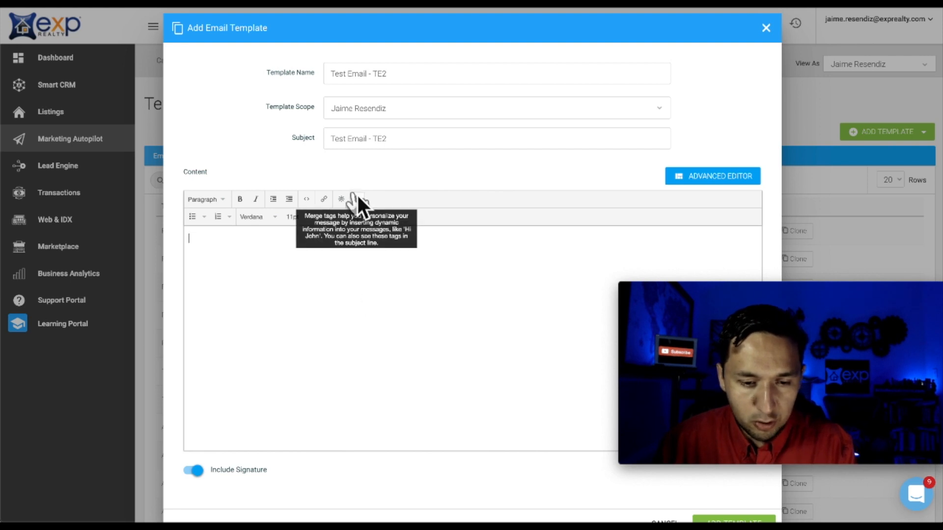
left_click(341, 199)
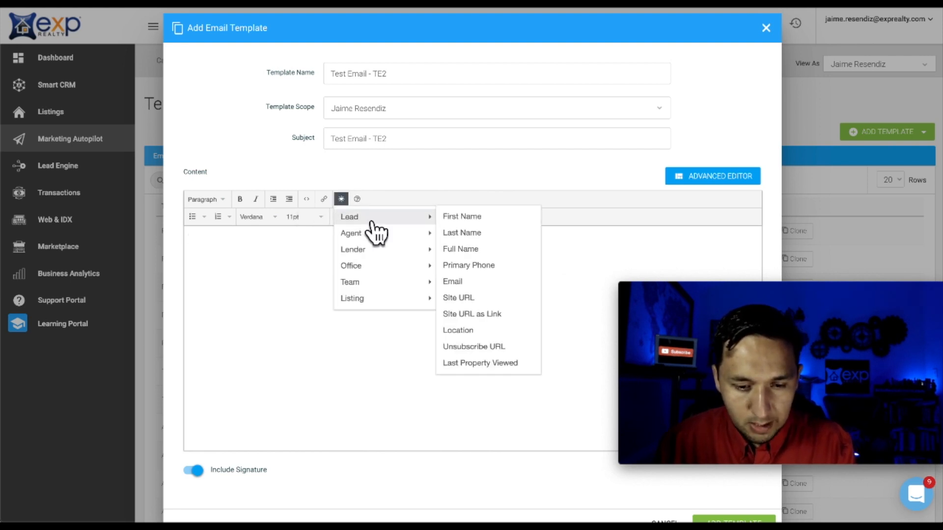
left_click(449, 217)
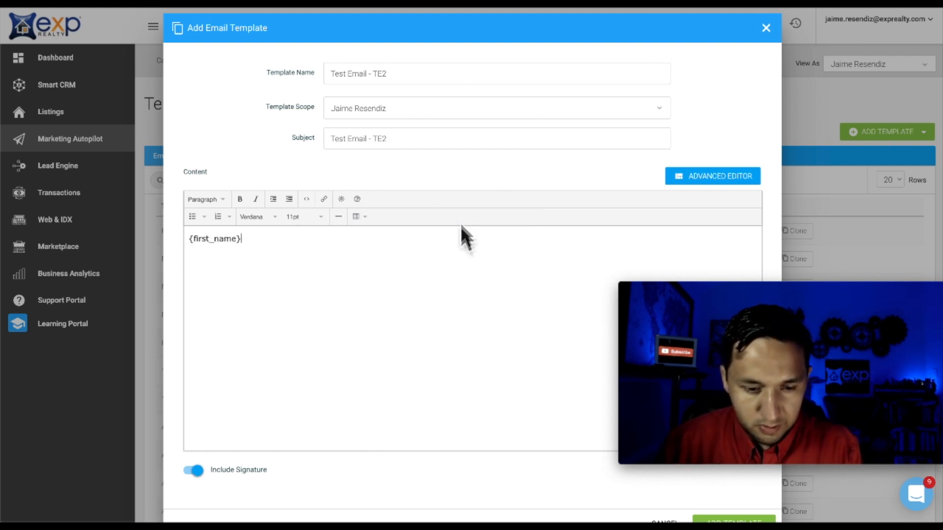
key("Return")
type("Hello! HYPERLINK HERE")
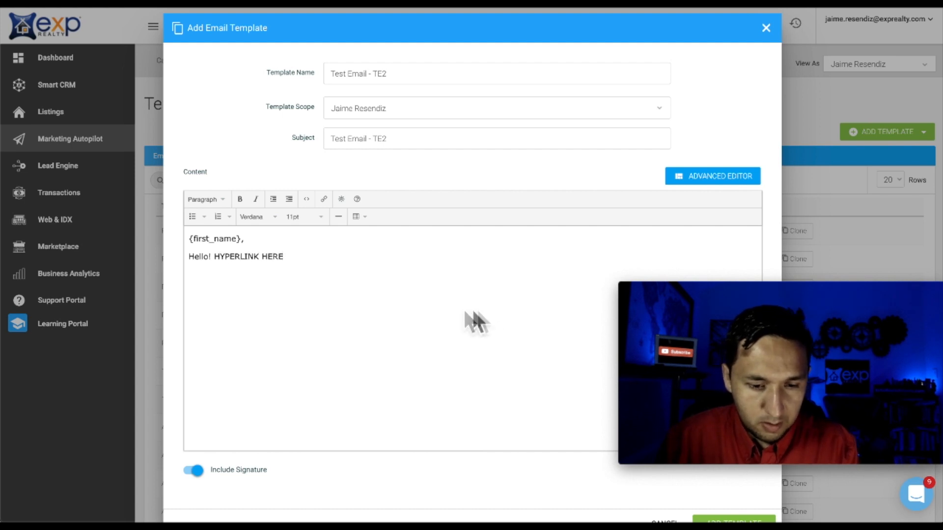
- Check the link options for the word "HERE" and close them without adding a link
double_click(273, 257)
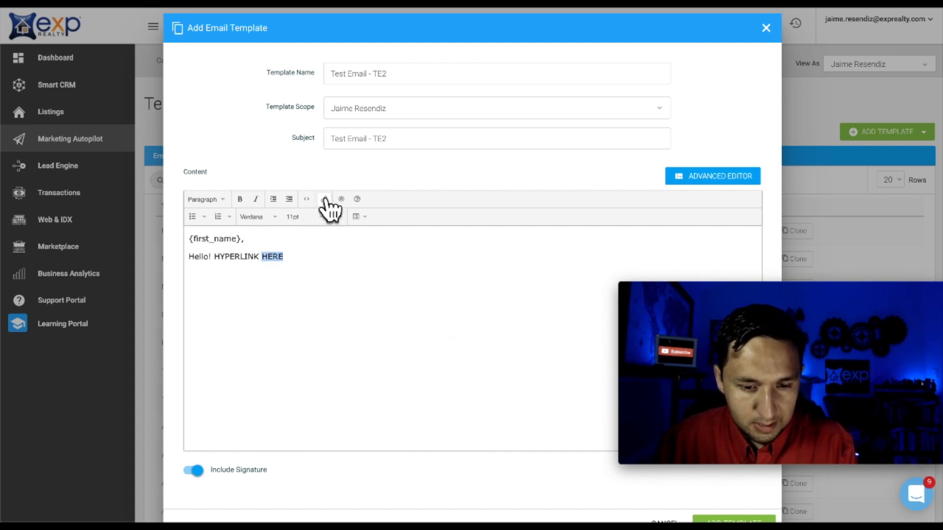
left_click(324, 199)
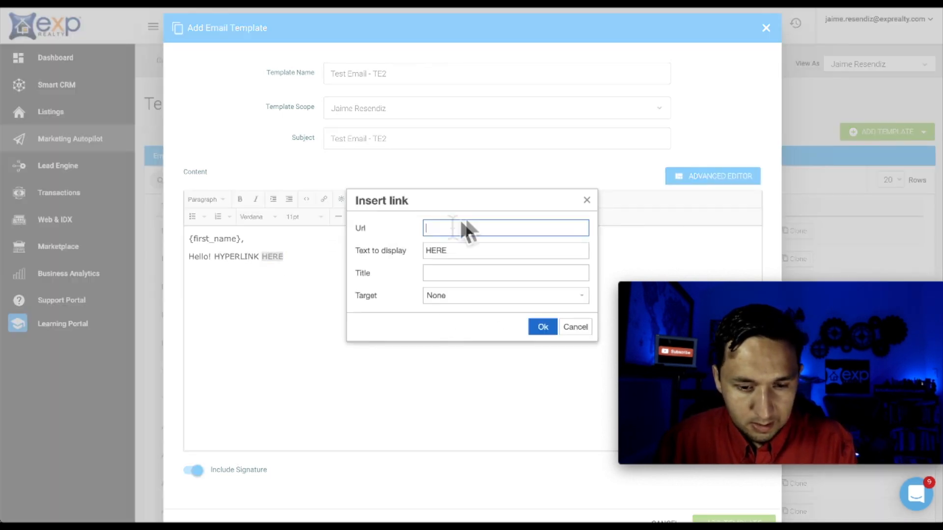
left_click(571, 326)
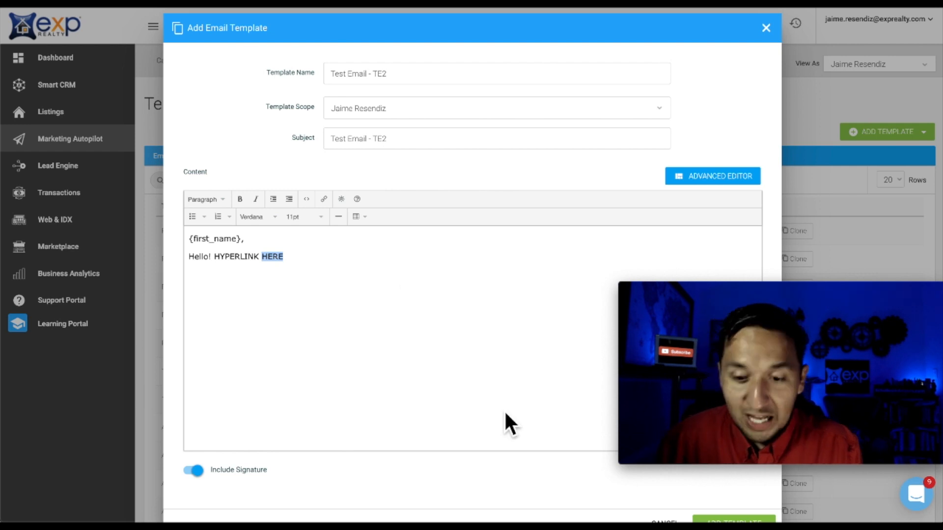
- Save the Test Email - TE2 template and start a third email template
scroll(504, 410, "down", 2)
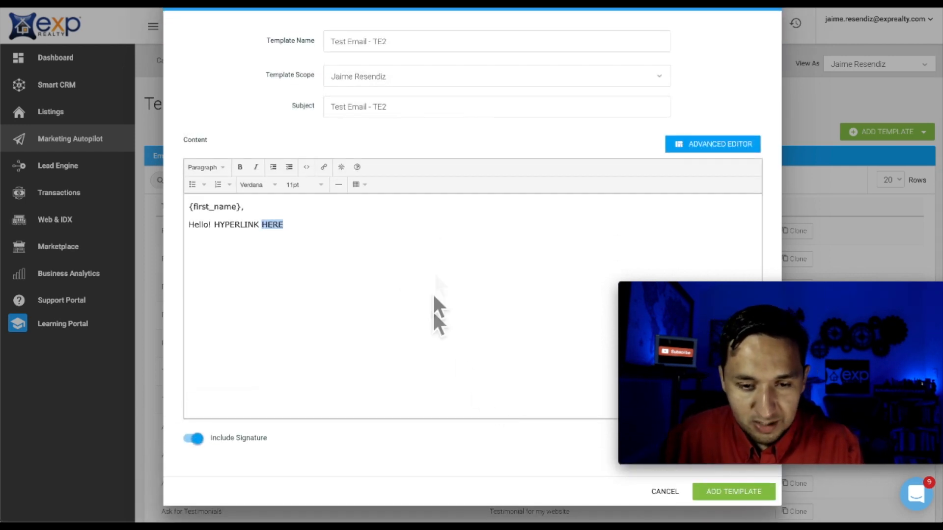
left_click(707, 498)
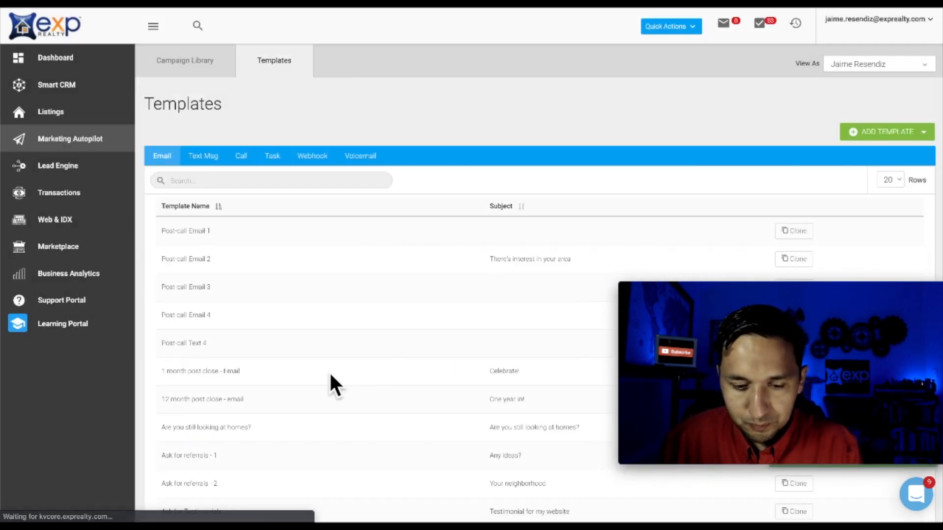
left_click(867, 133)
left_click(870, 150)
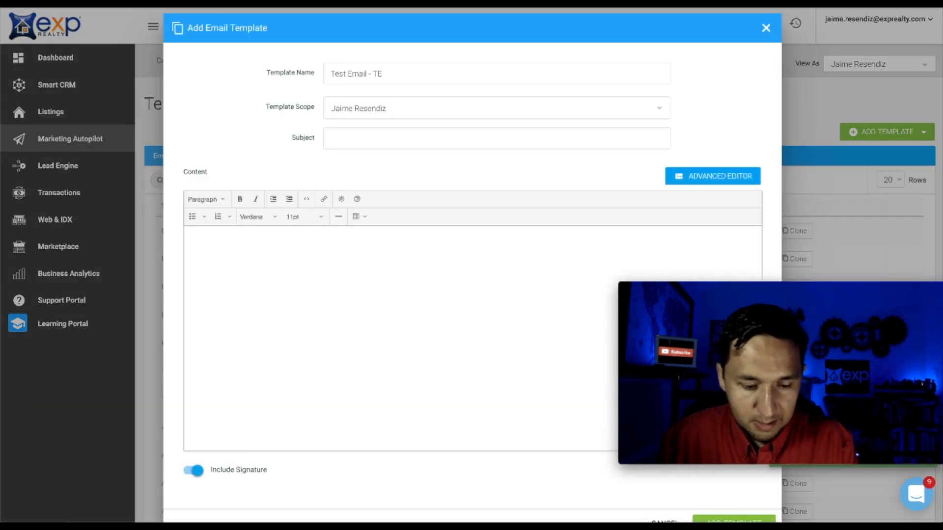
- Name the email template "Test Email - TE3" and set its subject to "Test Email - TE3"
left_click(407, 150)
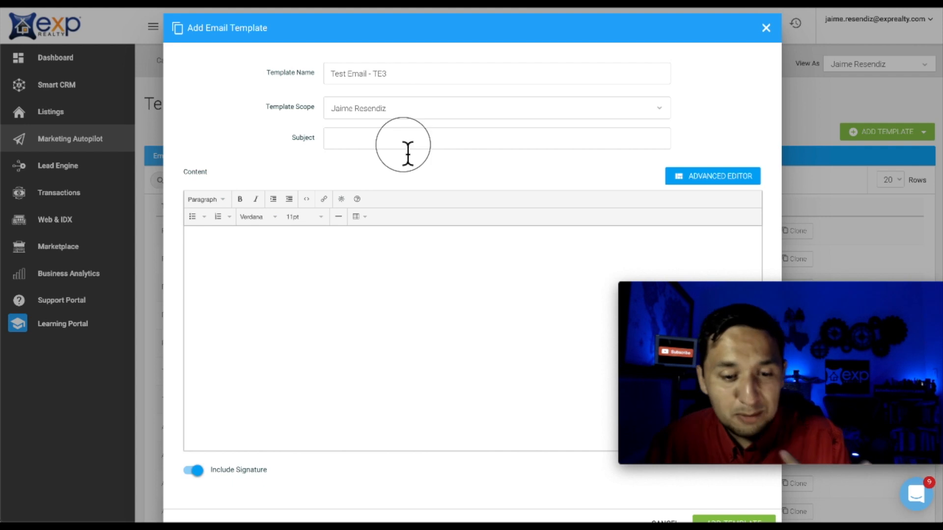
type("T")
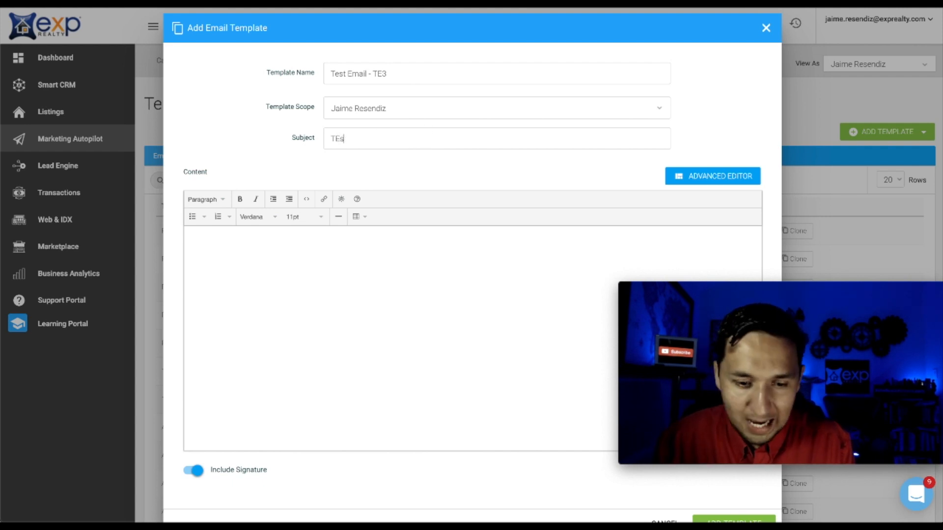
type("est Me")
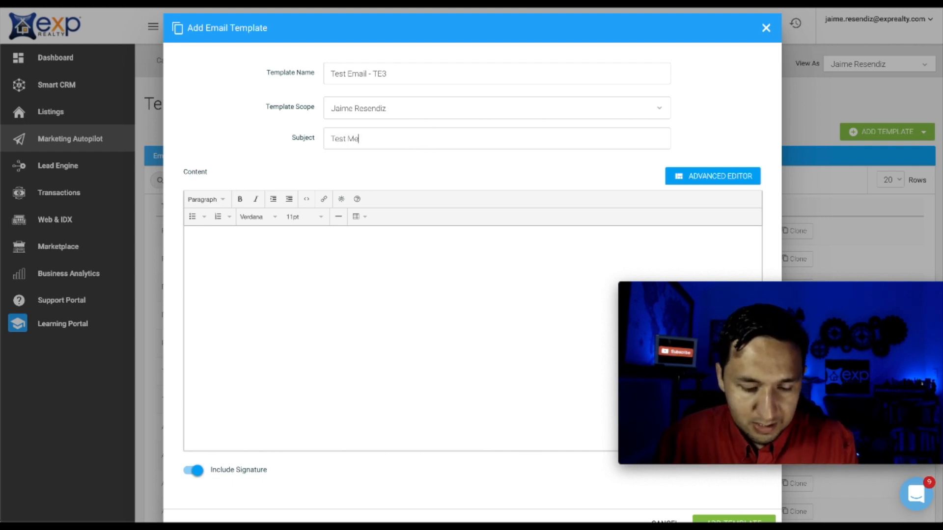
key("BackSpace")
key("BackSpace")
type("Email")
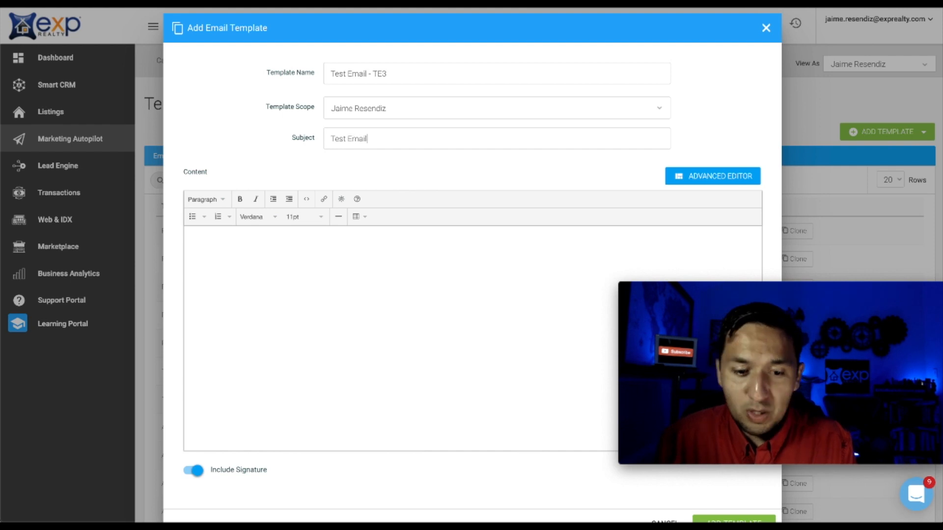
type(" -")
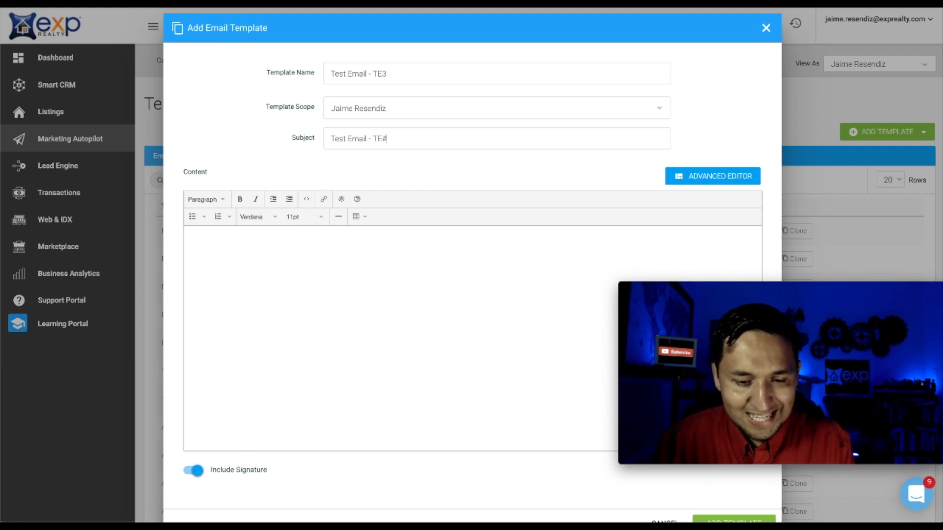
type("TE#")
key("BackSpace")
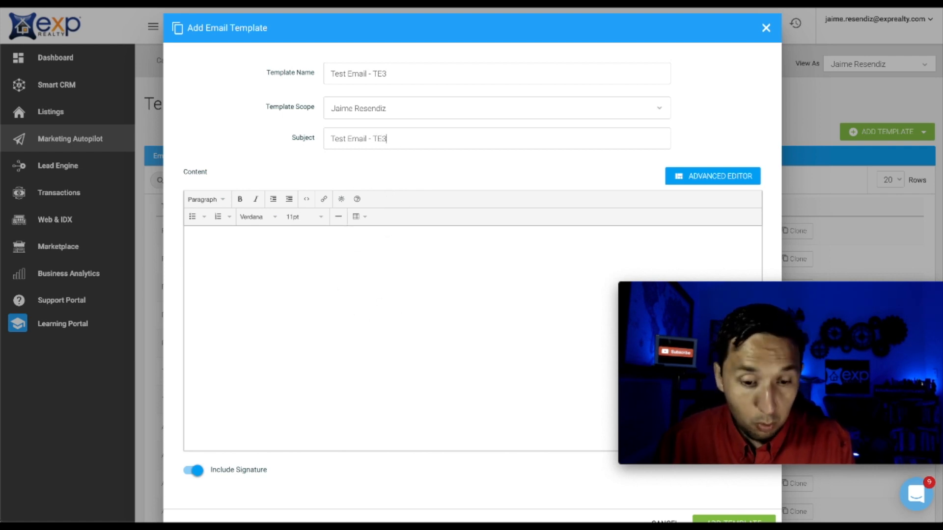
- Begin the email content with the lead's Full Name merge tag and a comma, followed by a new line
left_click(305, 311)
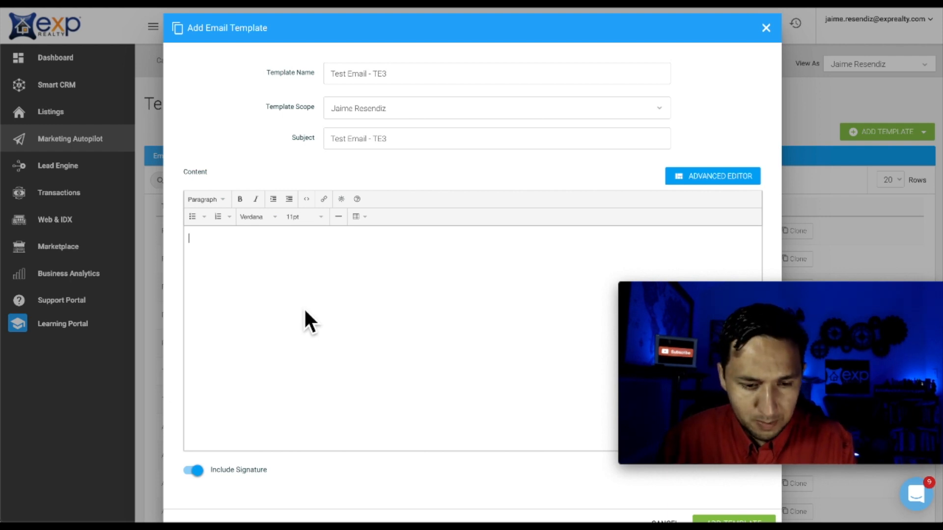
left_click(341, 198)
mouse_move(400, 219)
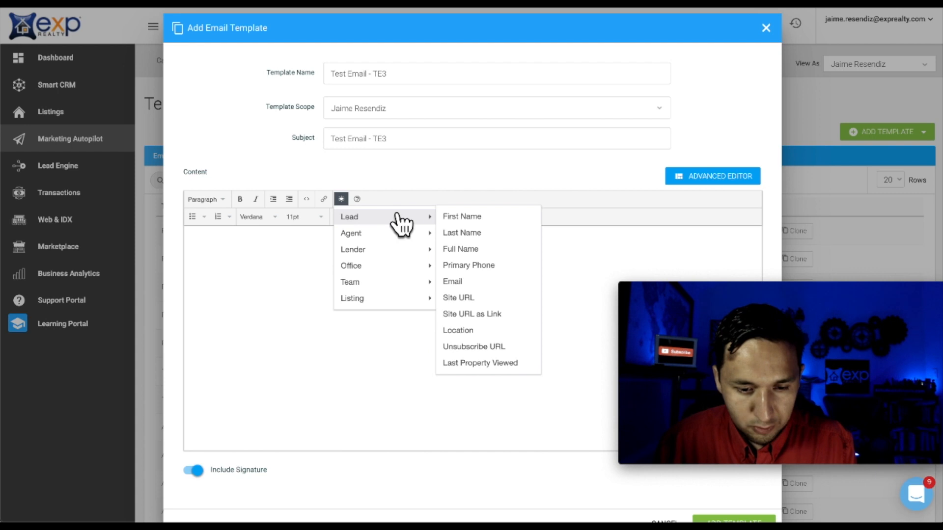
left_click(492, 250)
type(",")
key("Return")
key("Return")
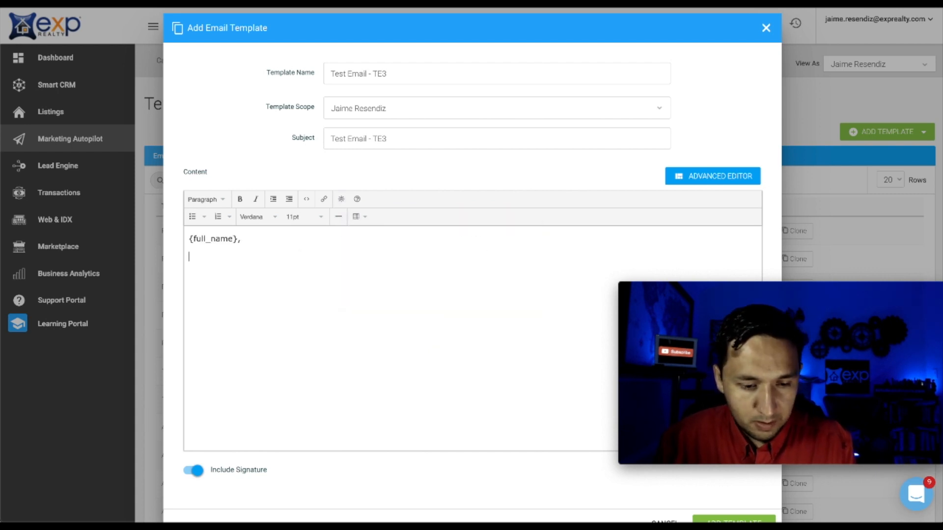
- Add the line "I just wanted to confirm if this is still your phone number -" ending with the lead's Primary Phone merge tag
type("I just wanted to c")
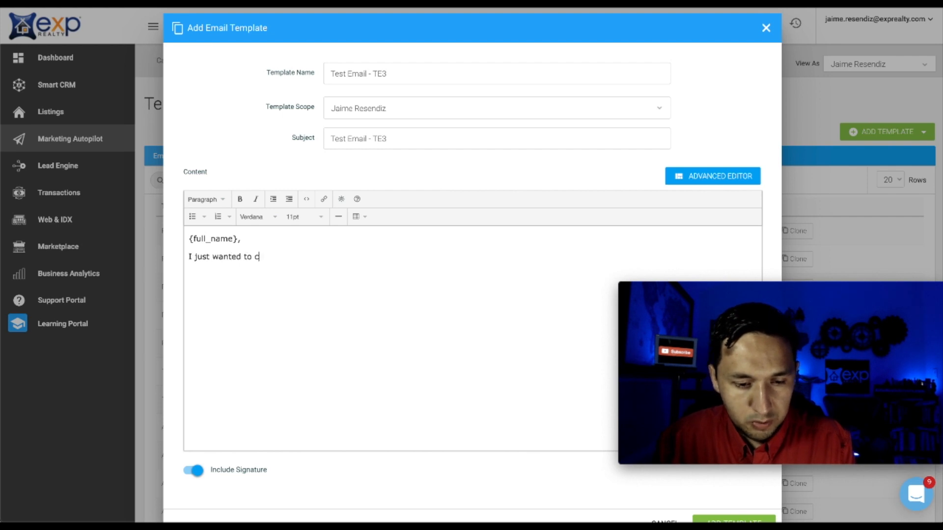
type("onfirm if this i")
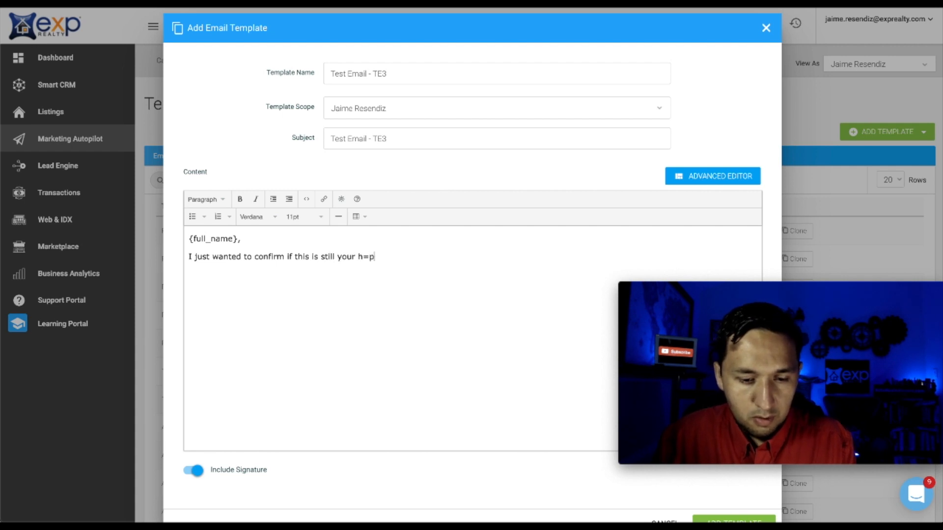
type("s still your phone number -")
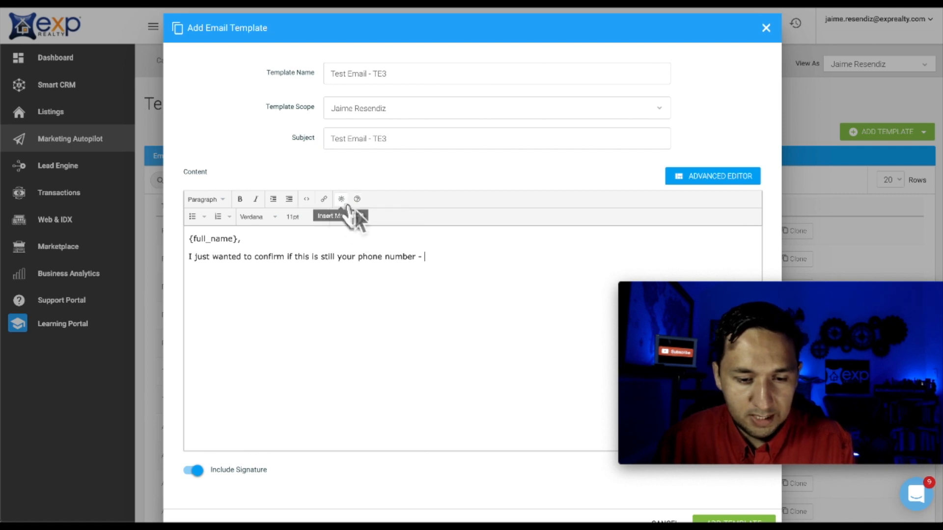
left_click(341, 199)
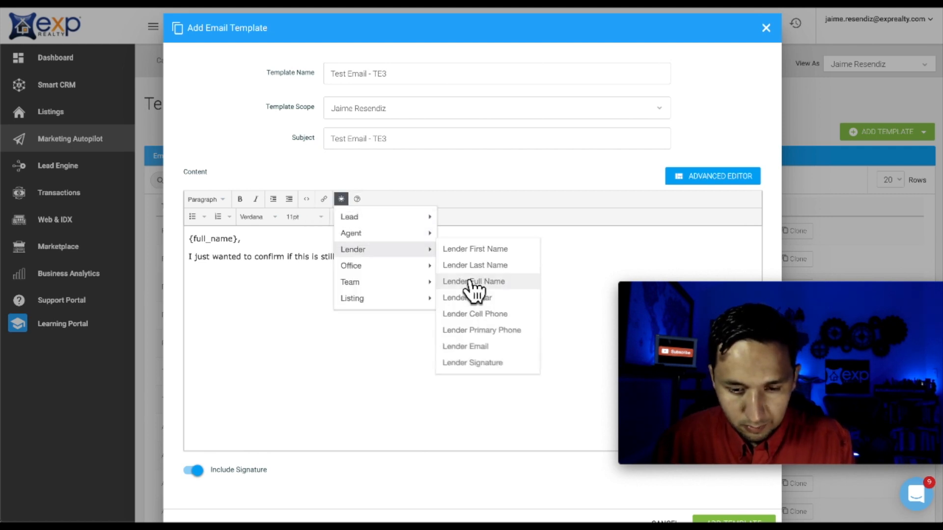
mouse_move(397, 231)
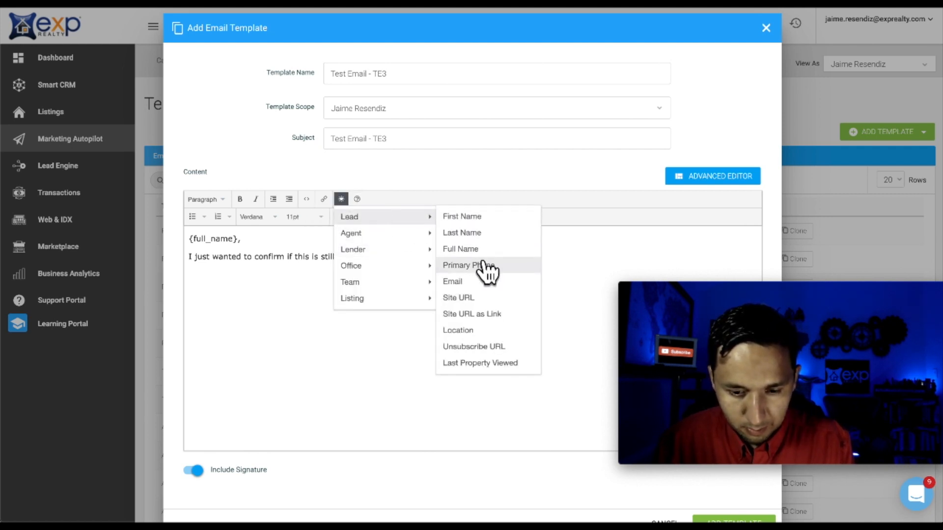
left_click(485, 267)
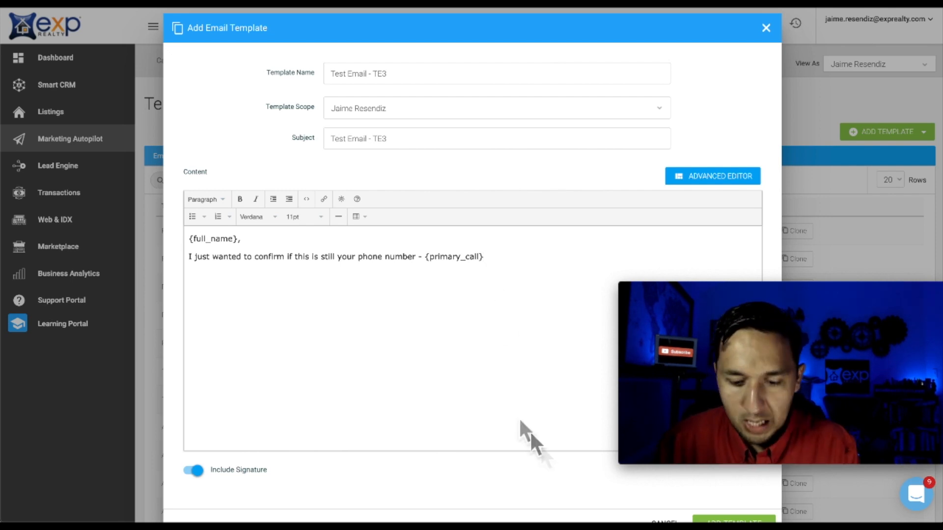
- Save the Test Email - TE3 template and start a new SMS template from the text message templates
scroll(541, 444, "down", 2)
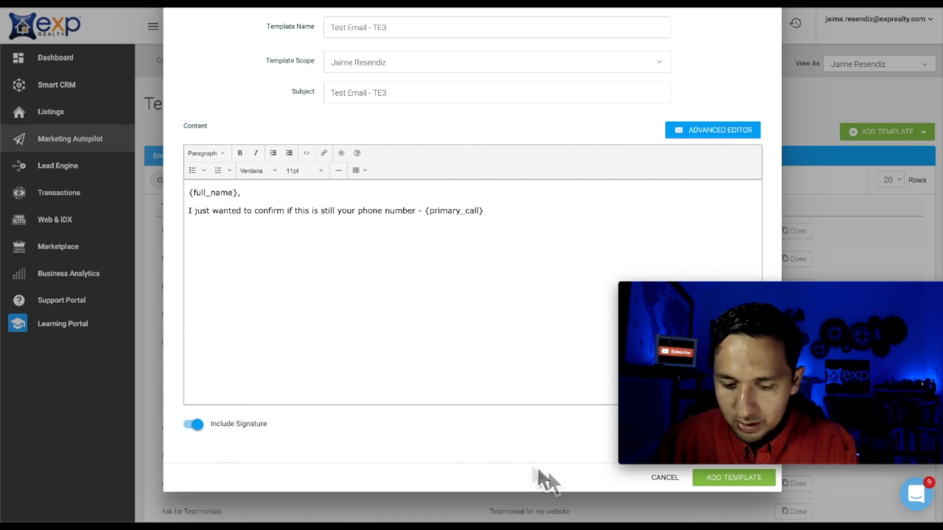
left_click(732, 480)
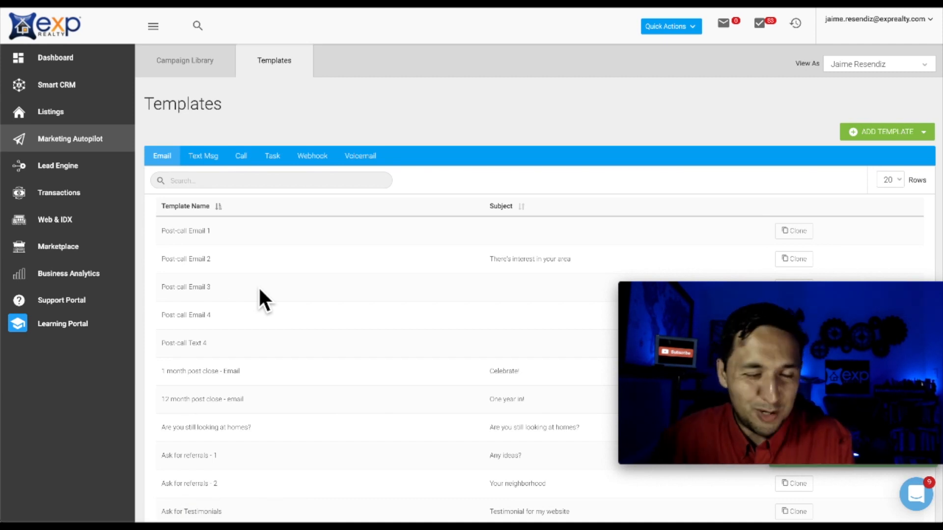
left_click(212, 158)
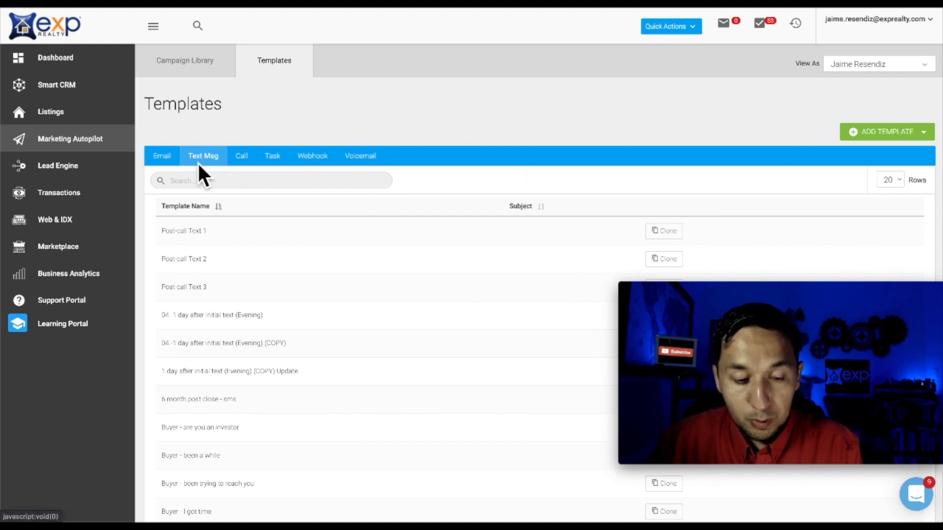
left_click(892, 134)
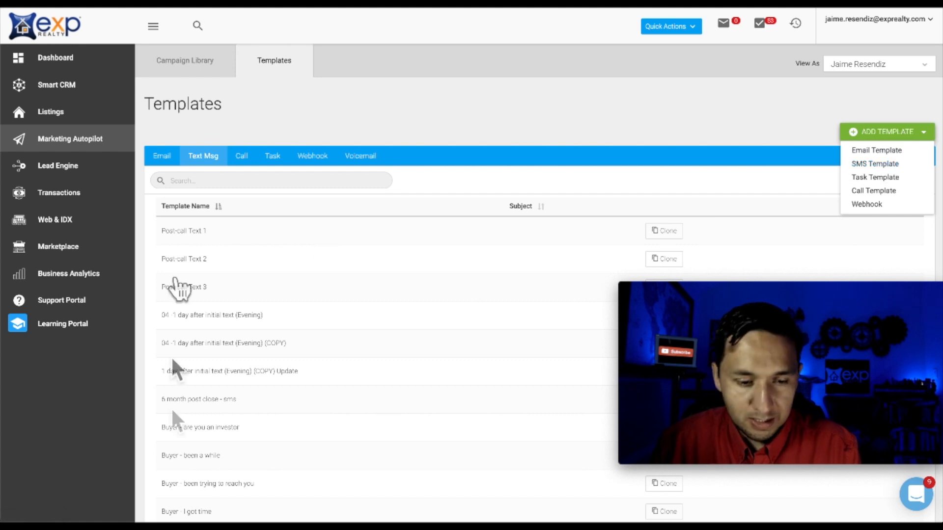
left_click(879, 164)
- Name the SMS template "Test Text - TT1" and place the cursor in its message content
left_click(363, 76)
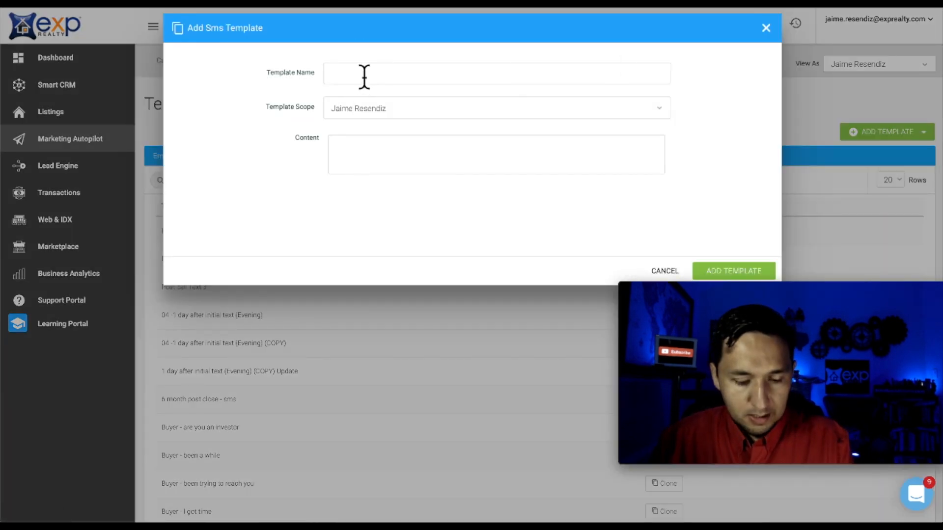
type("Test")
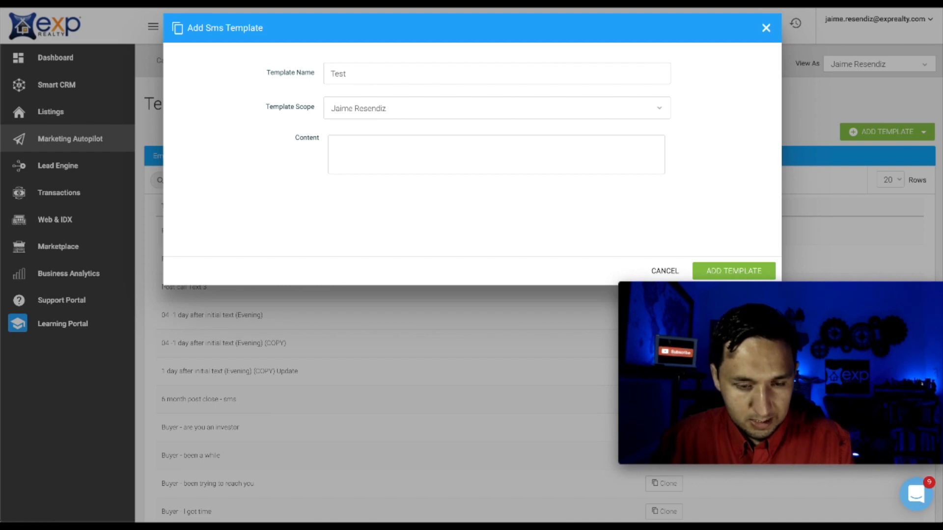
type("Test Email - TE1")
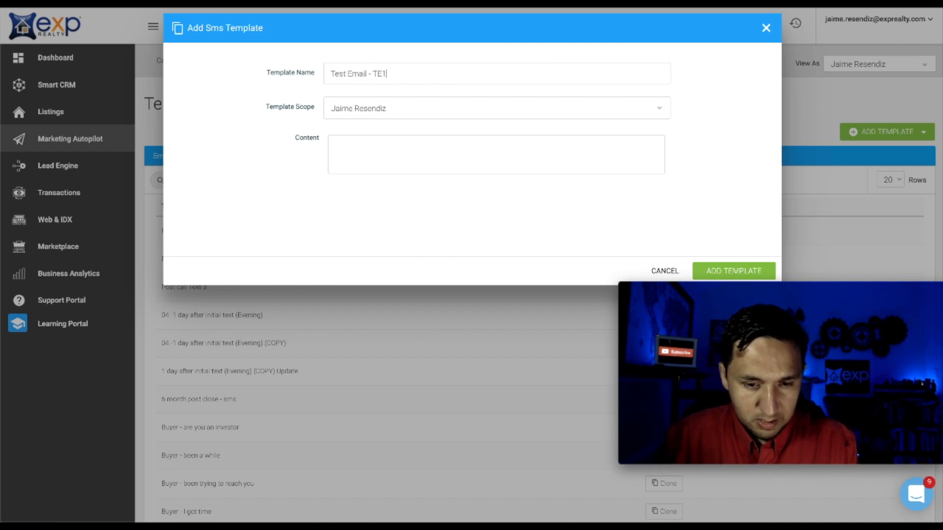
double_click(361, 78)
type("Text")
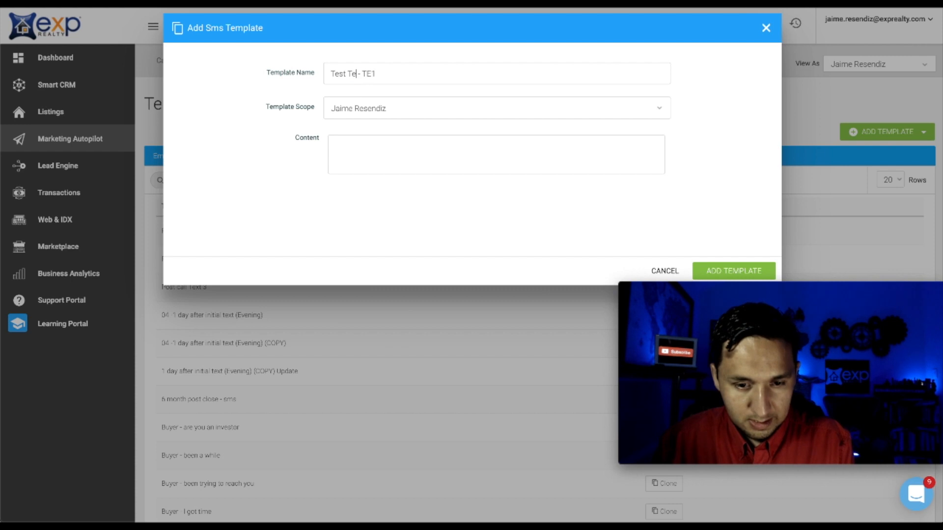
left_click(375, 79)
key("Right")
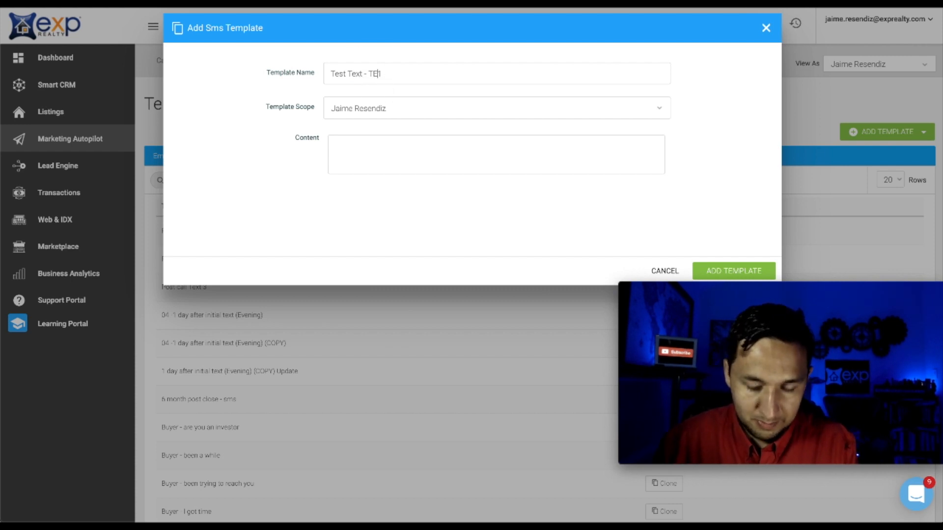
triple_click(369, 83)
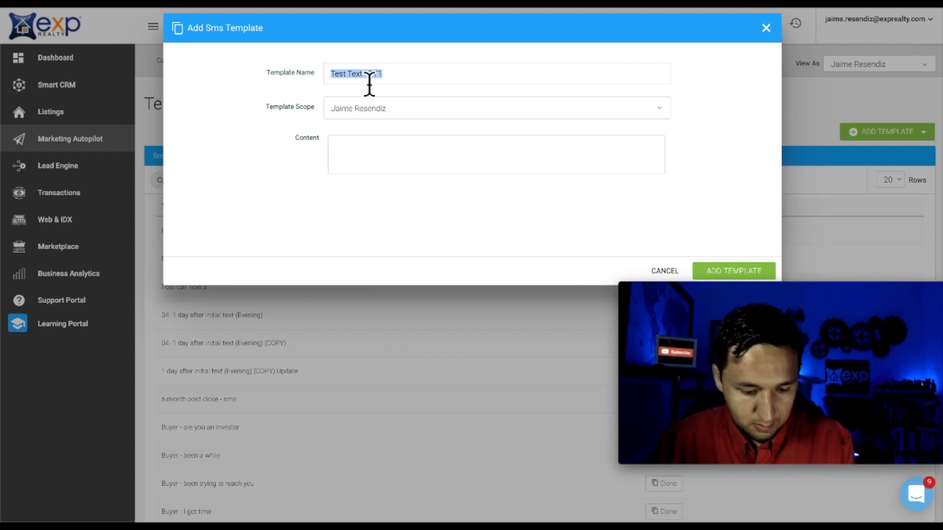
left_click(362, 155)
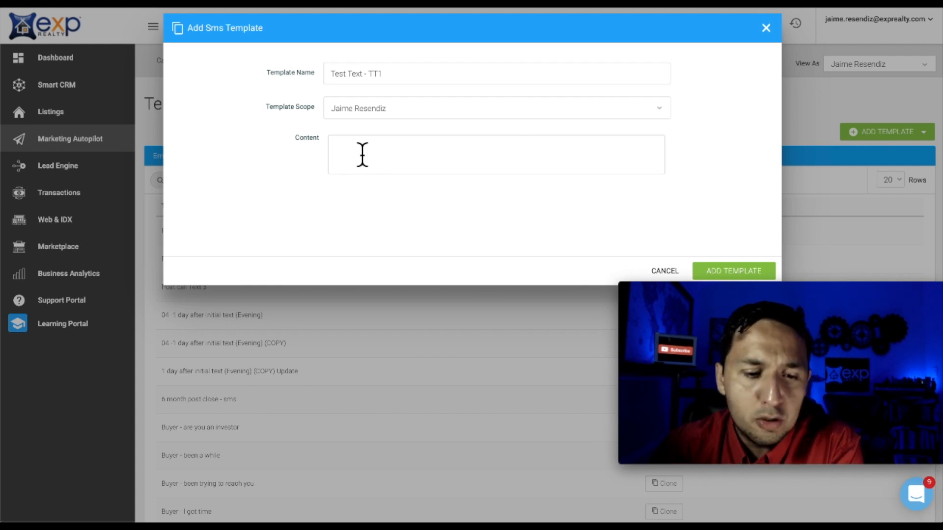
type("Hey")
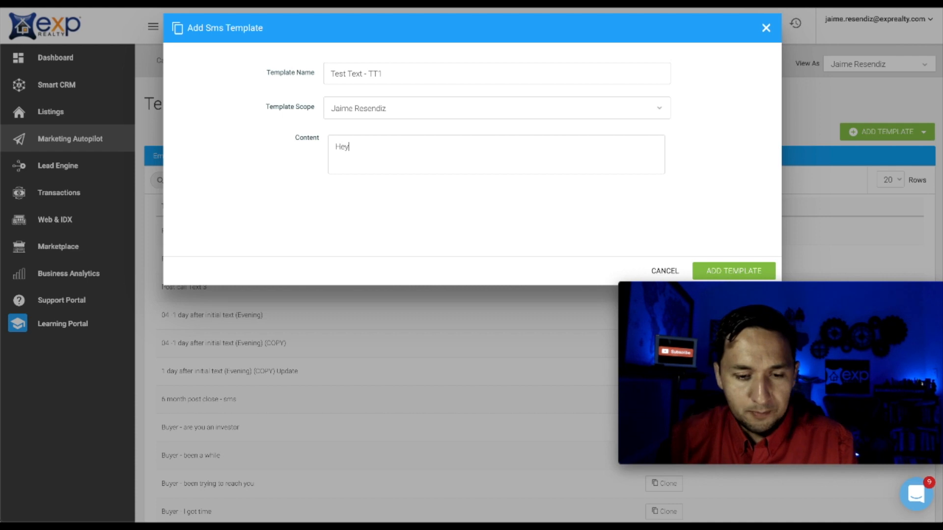
type(", this is Jiame")
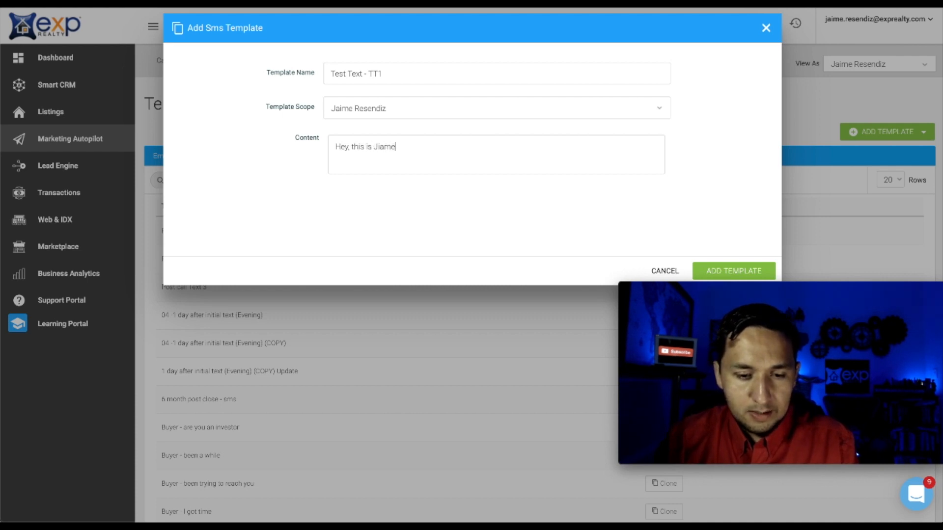
key("BackSpace")
key("BackSpace")
key("BackSpace")
key("BackSpace")
key("BackSpace")
key("BackSpace")
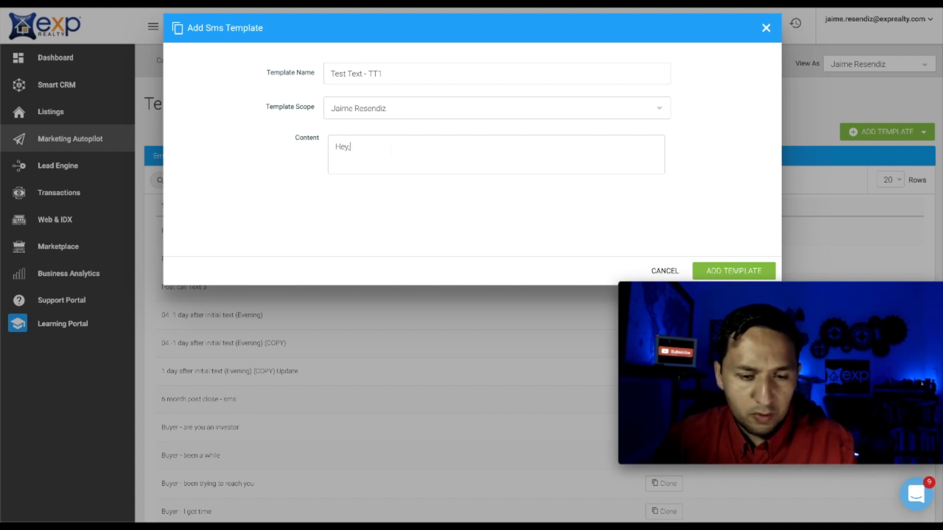
key("BackSpace")
key("BackSpace")
key("BackSpace")
key("BackSpace")
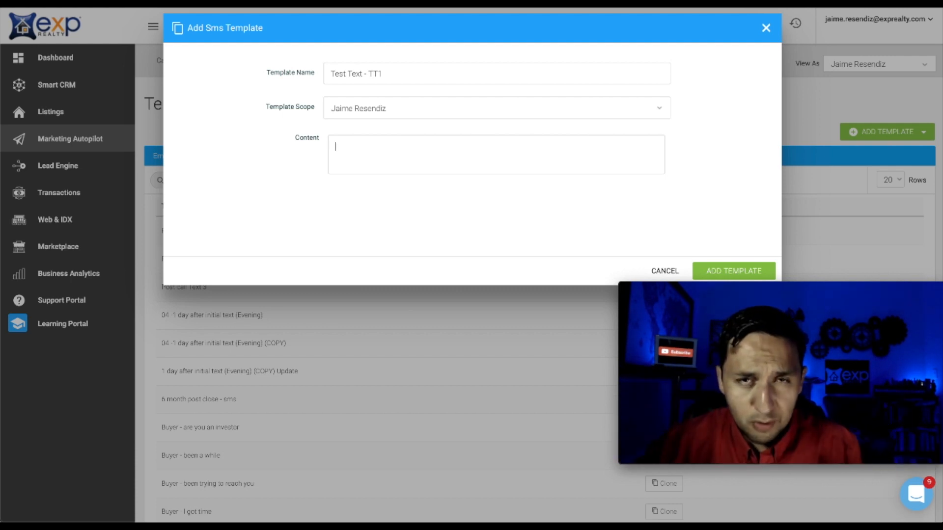
- Write the message "Hey, thanks for requesting additional information. Check your email." and copy the template name
type("Hey, thanks for requestins")
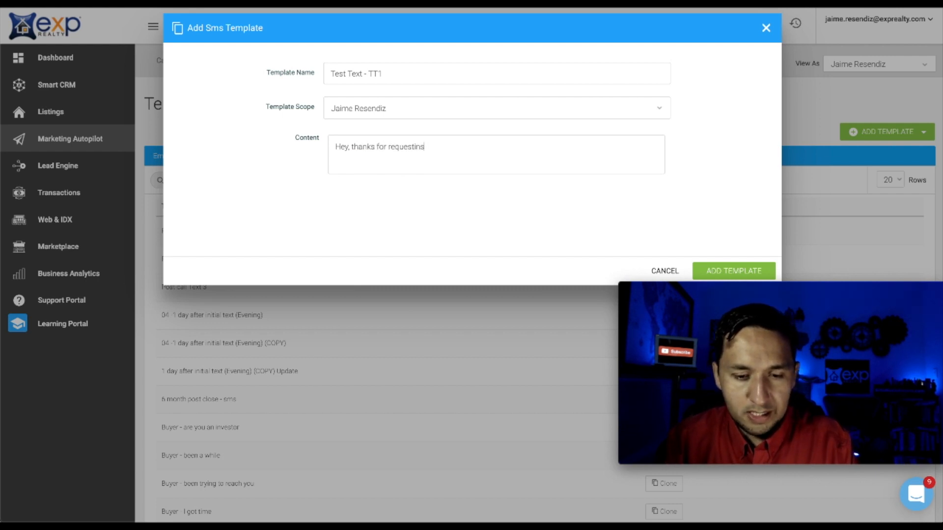
type("g additional information. Check your email.")
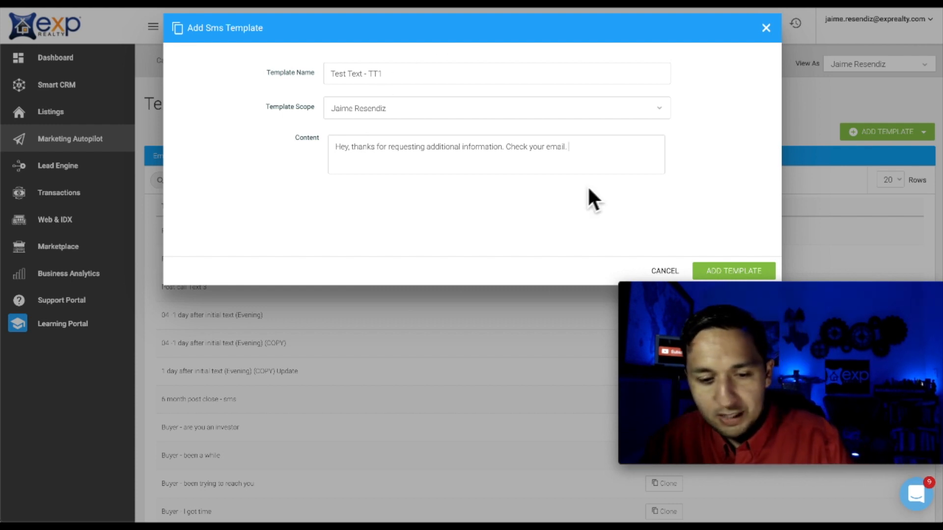
triple_click(376, 81)
key("ctrl+c")
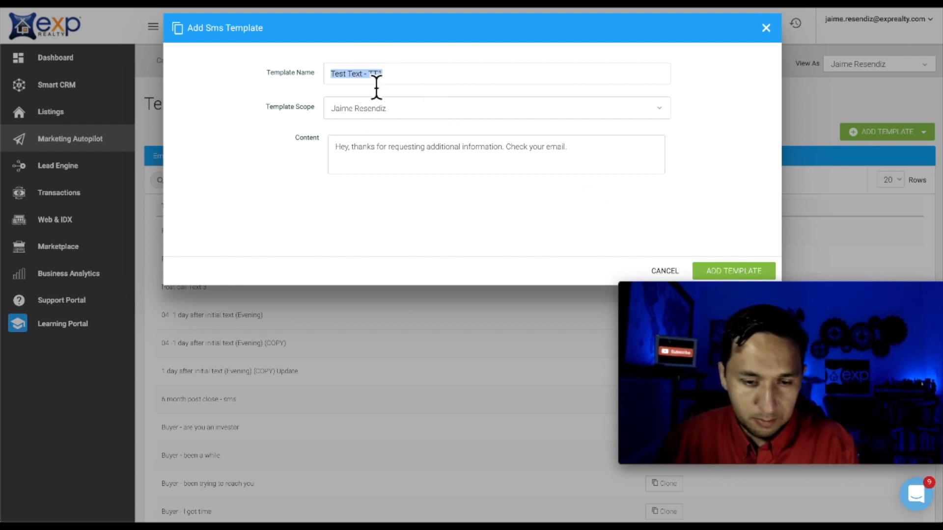
- Save the SMS template and start another one with the copied name "Test Text - TT1"
left_click(754, 273)
left_click(896, 132)
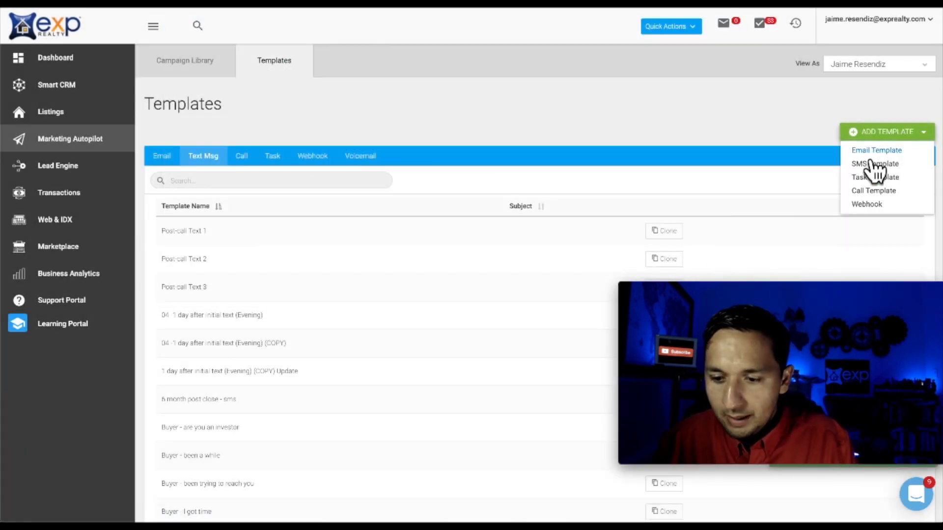
left_click(874, 165)
left_click(358, 83)
key("ctrl+v")
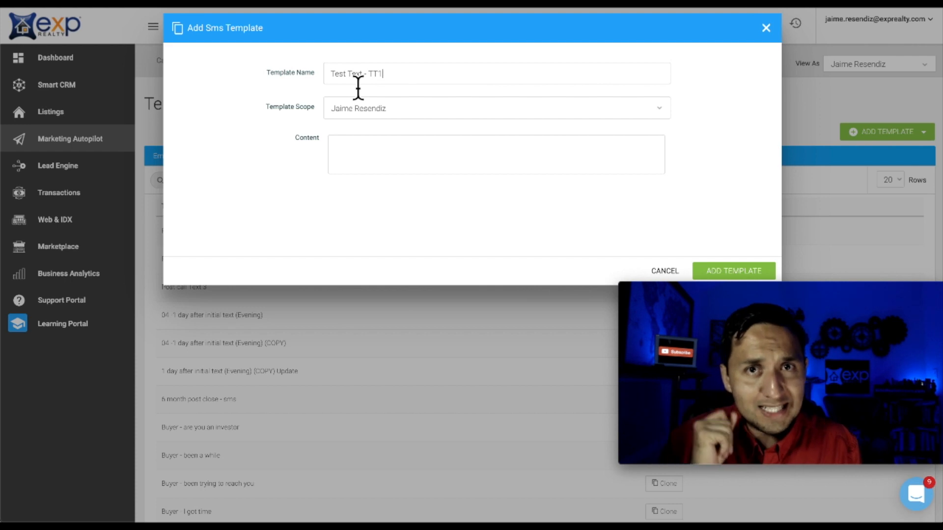
- Write a message introducing the agent as "This is" plus the agent's first name, followed by "(Realtor) by the way - Cell # & Email"
left_click(369, 158)
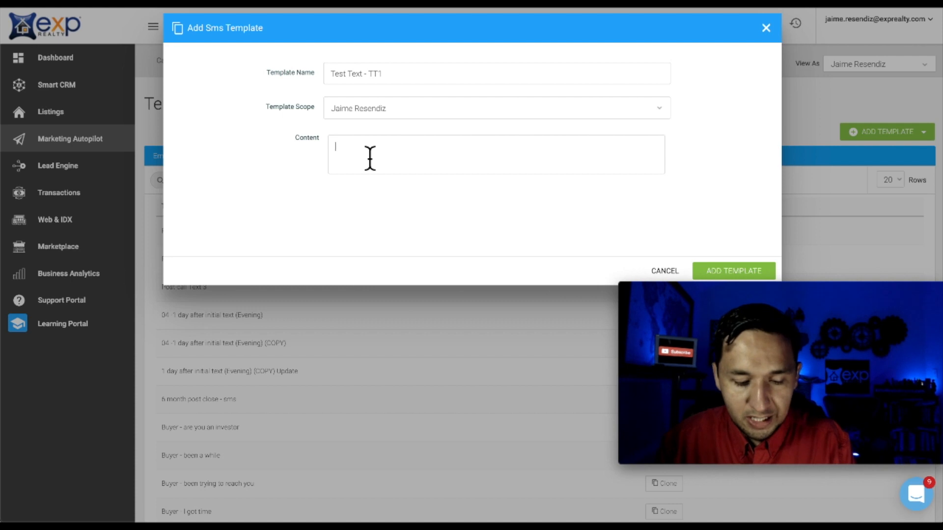
type("This is Jaime (Realtor) by the way - Cel")
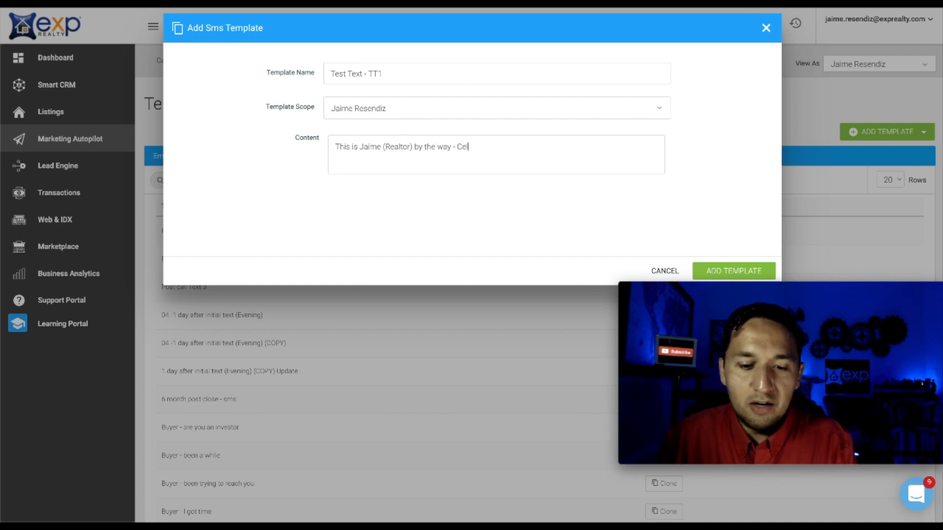
type("Hone")
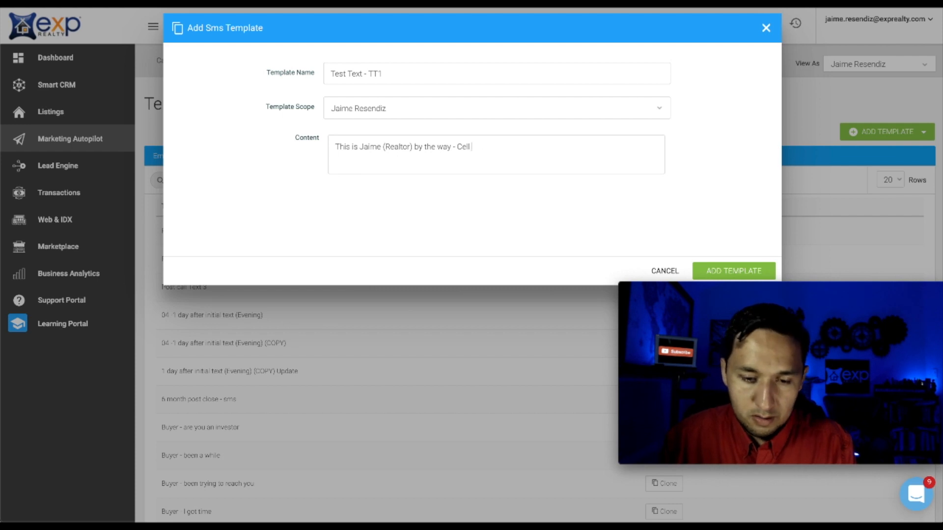
key("Return")
type("3")
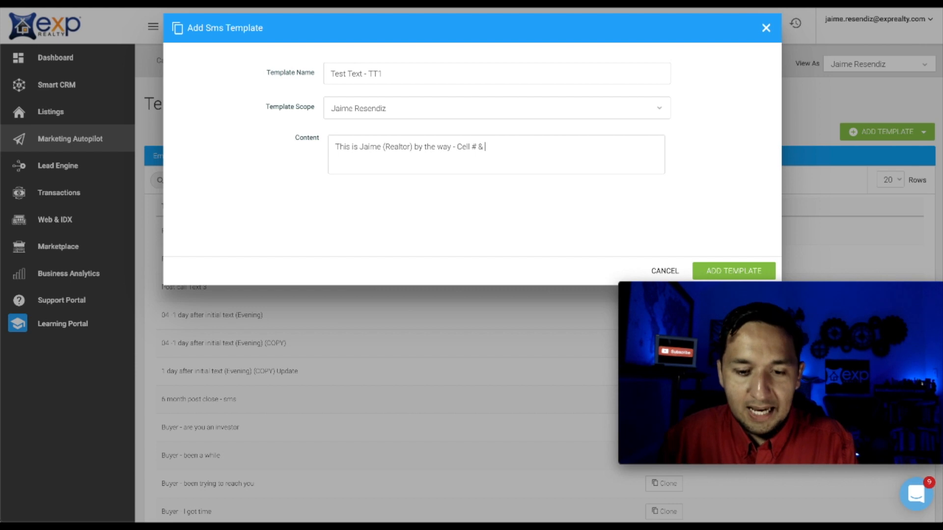
type(" e")
key("BackSpace")
type("Email")
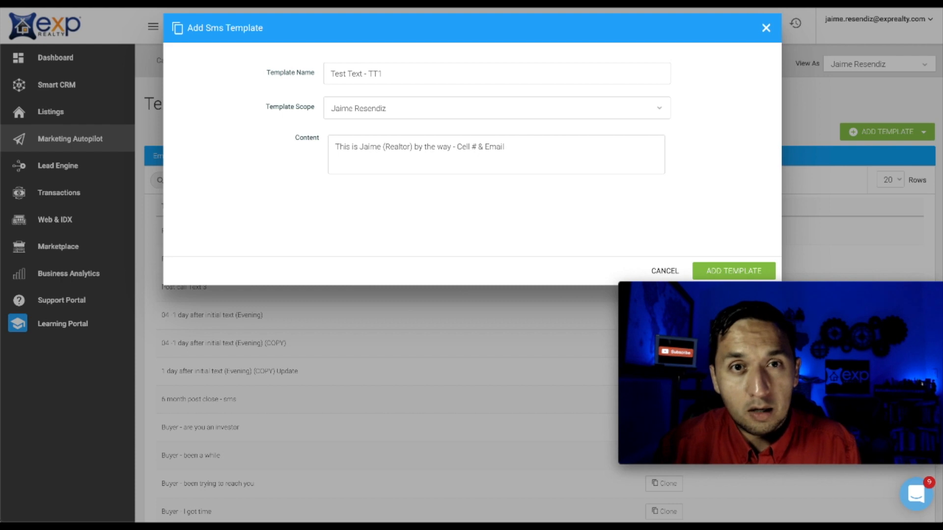
triple_click(501, 157)
left_click(520, 158)
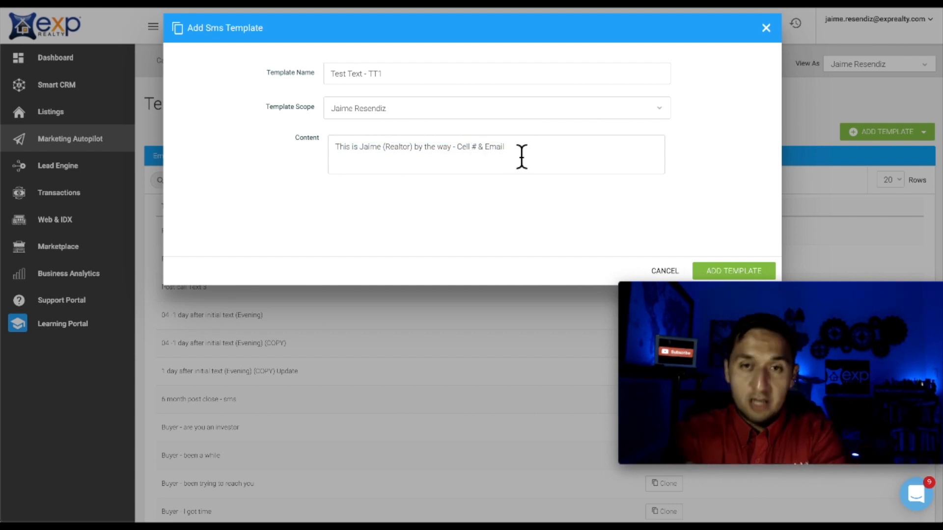
- Save the second SMS template and start a new task template from the task templates
left_click(720, 270)
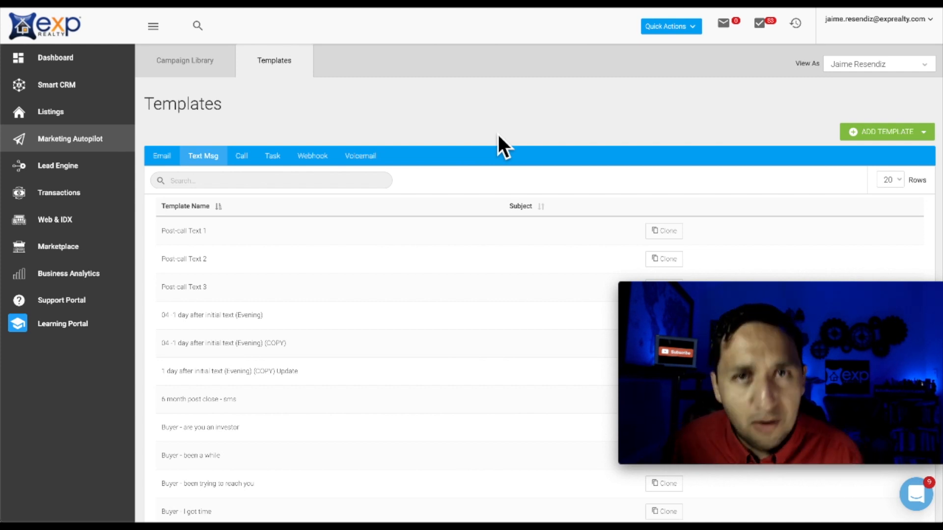
left_click(273, 164)
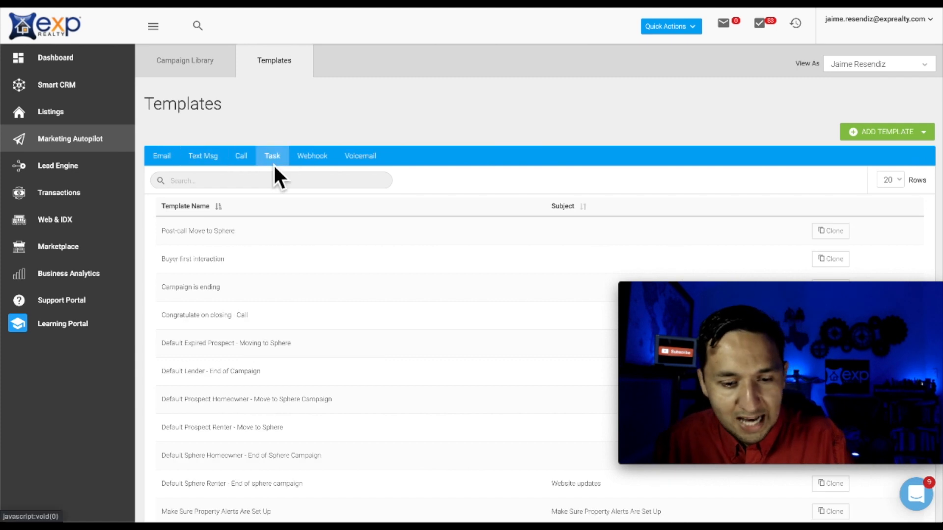
left_click(857, 134)
left_click(877, 178)
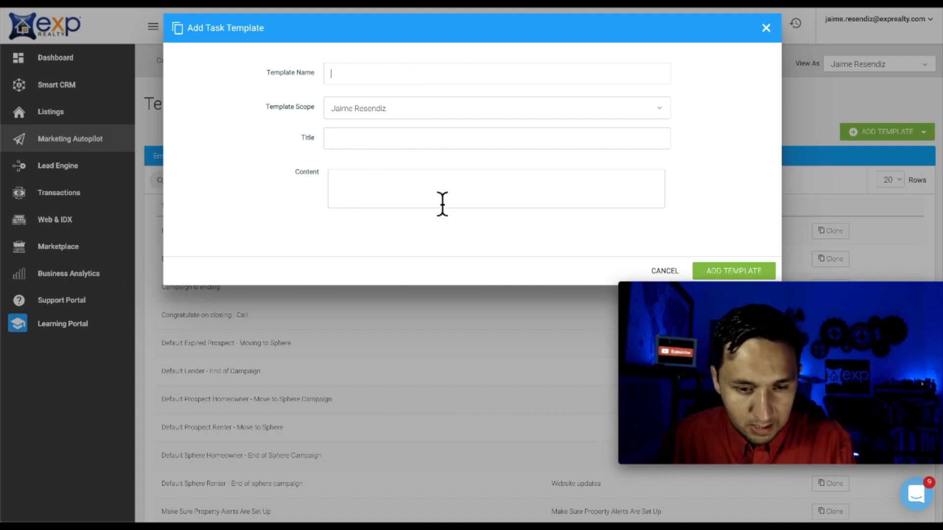
- Name the new task template "Test Task - TT1"
type("Test Task - TT1")
double_click(356, 81)
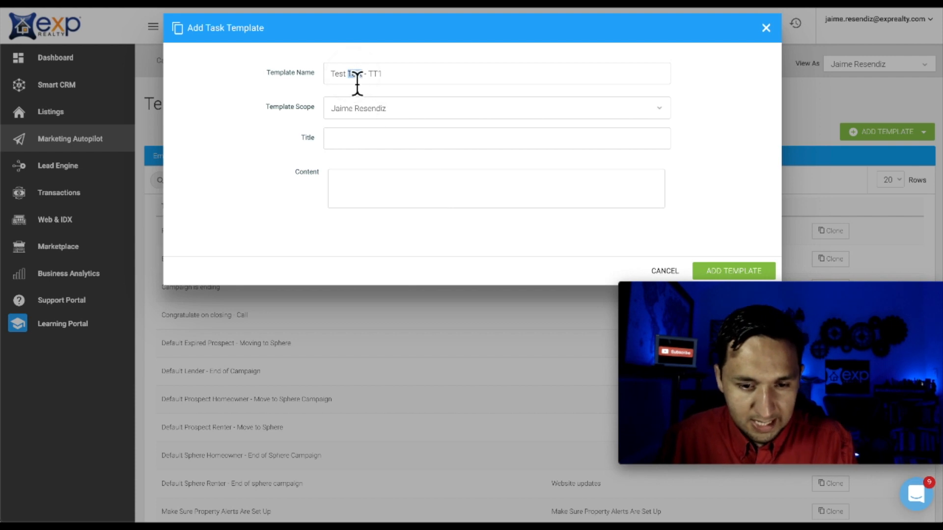
left_click(384, 82)
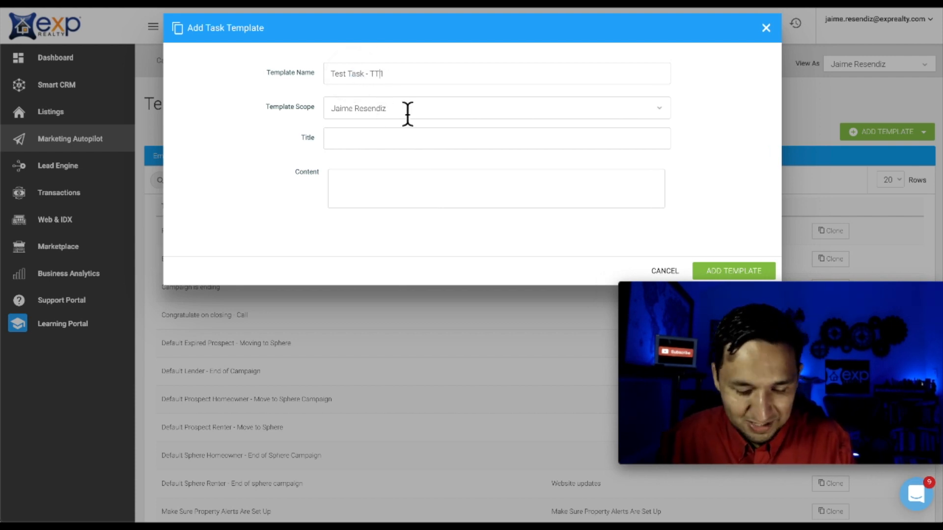
key("BackSpace")
type("T")
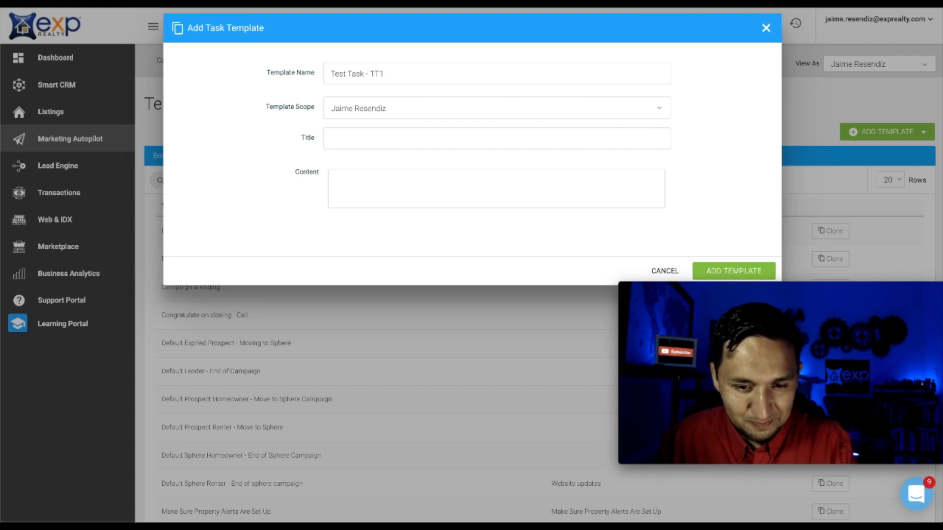
triple_click(356, 79)
key("Tab")
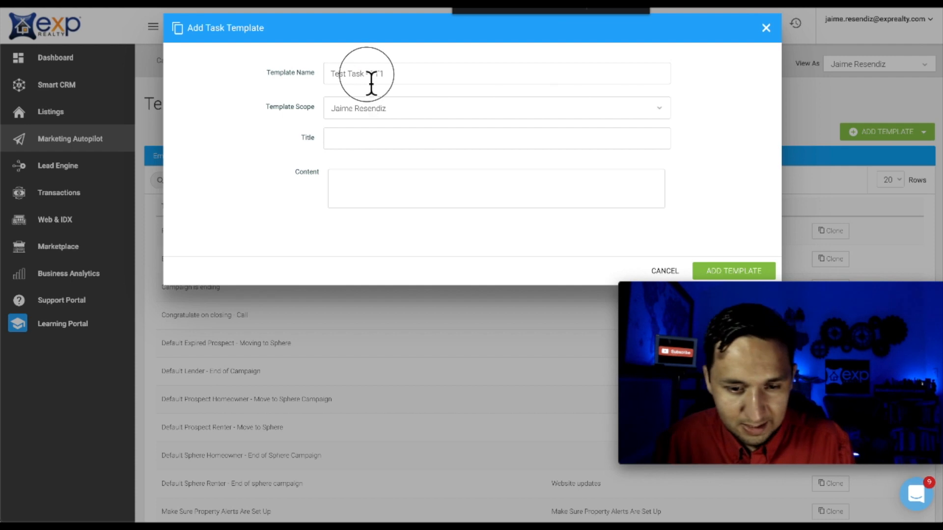
triple_click(369, 81)
- Set the task template's title to "Call & Followup"
left_click(382, 145)
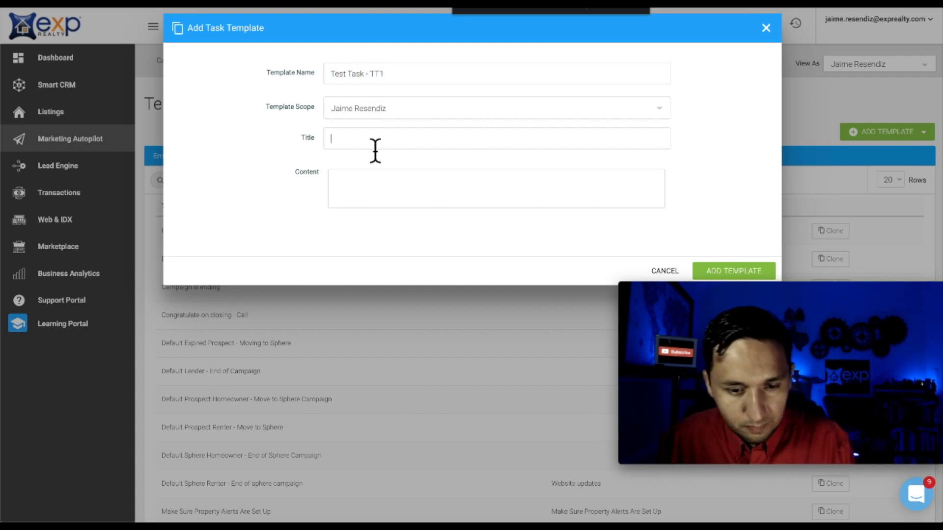
type("Call")
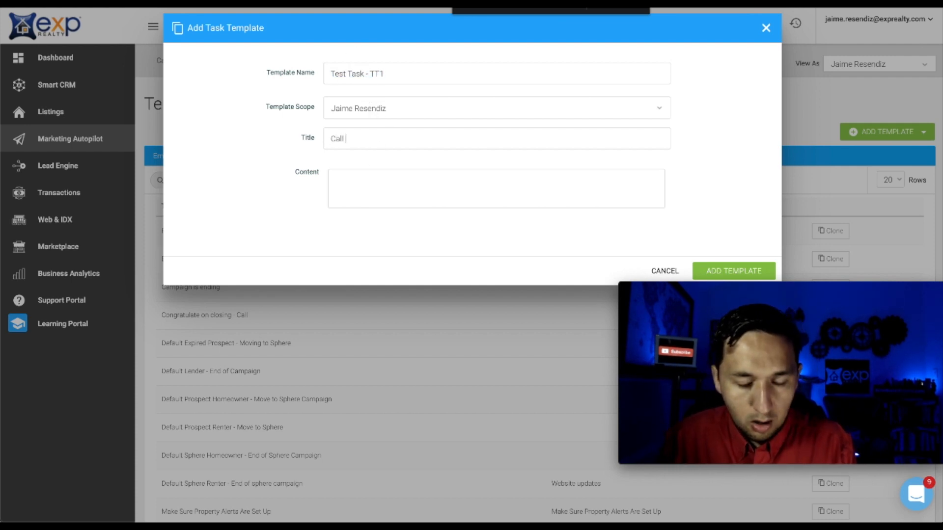
type(" Today")
key("BackSpace")
key("BackSpace")
key("BackSpace")
key("BackSpace")
key("BackSpace")
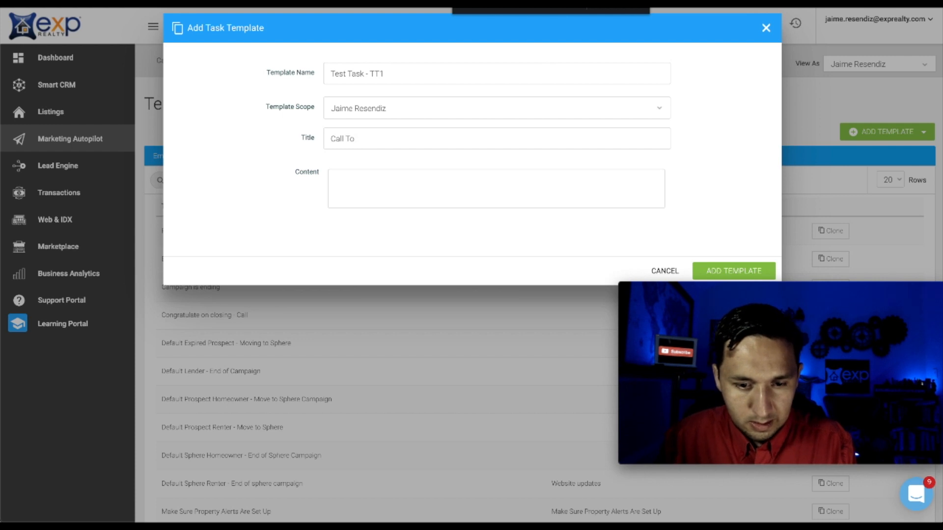
type("& Followup")
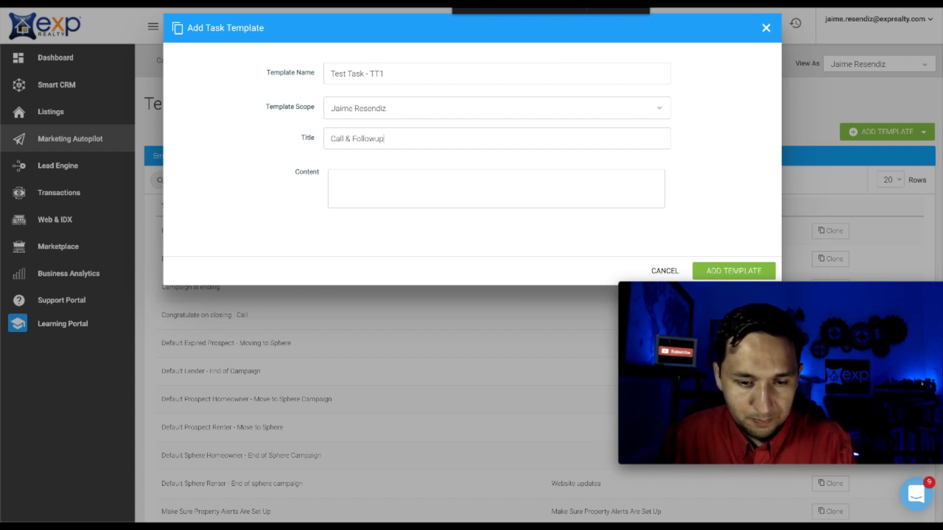
- Write the task content "Call if you have not heard back." and add the template
left_click(367, 187)
type("Call")
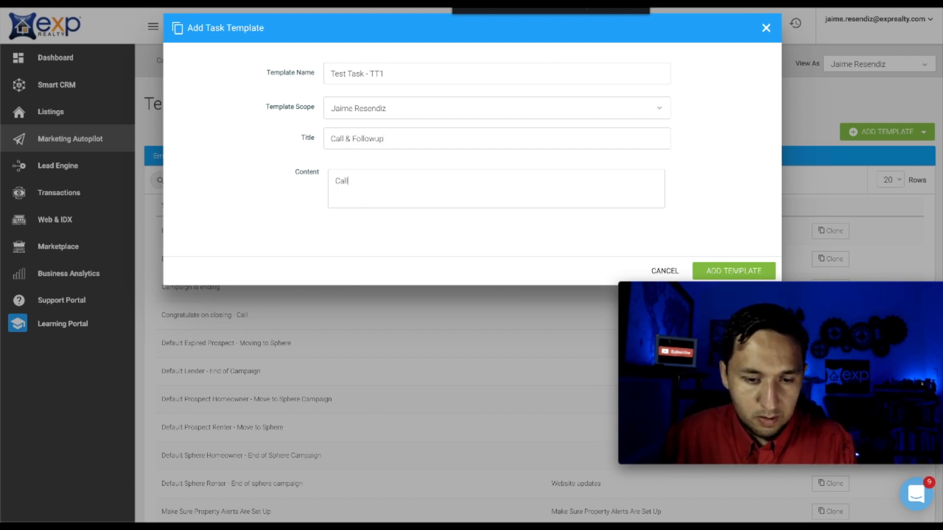
type(" if you have not heard back.")
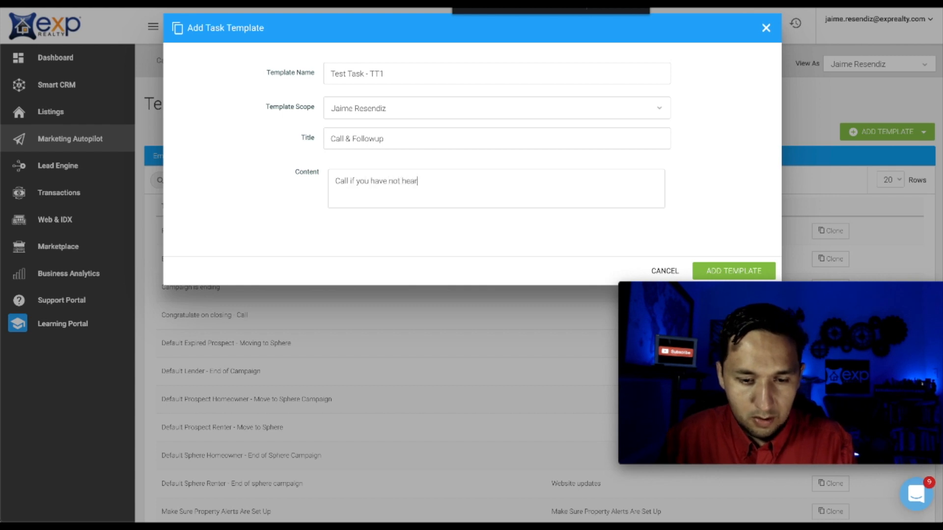
left_click(719, 275)
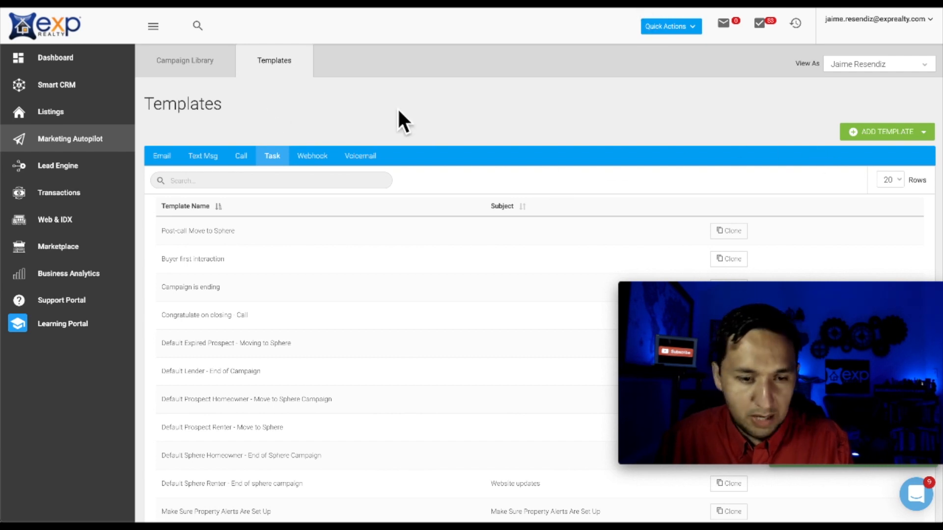
- Look through the task templates, then filter the task, text message and email templates by "tt"
scroll(302, 422, "down", 4)
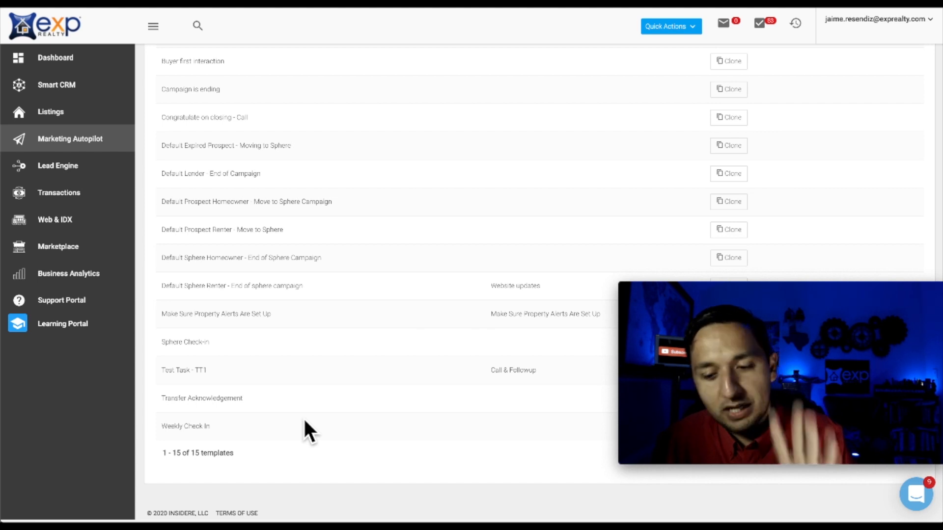
scroll(305, 422, "down", 1)
scroll(305, 420, "up", 4)
scroll(305, 421, "down", 2)
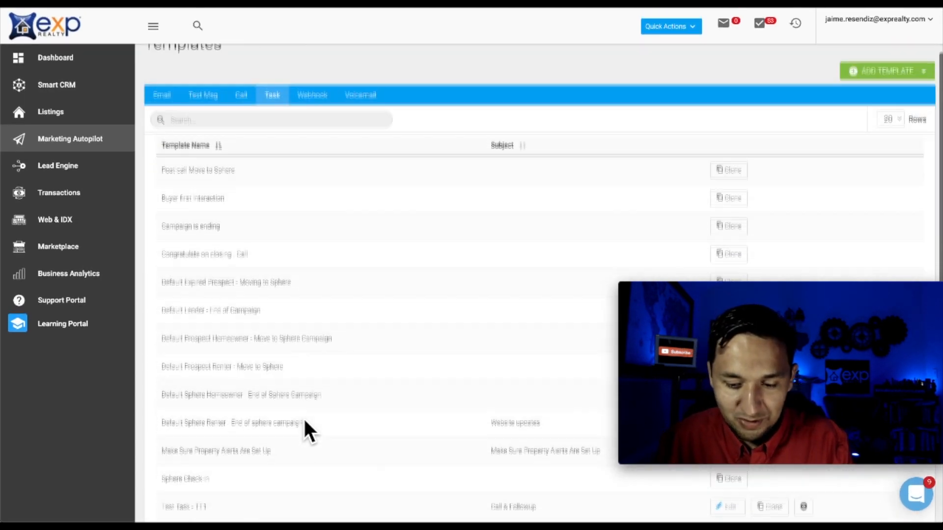
scroll(305, 420, "up", 1)
scroll(302, 417, "up", 2)
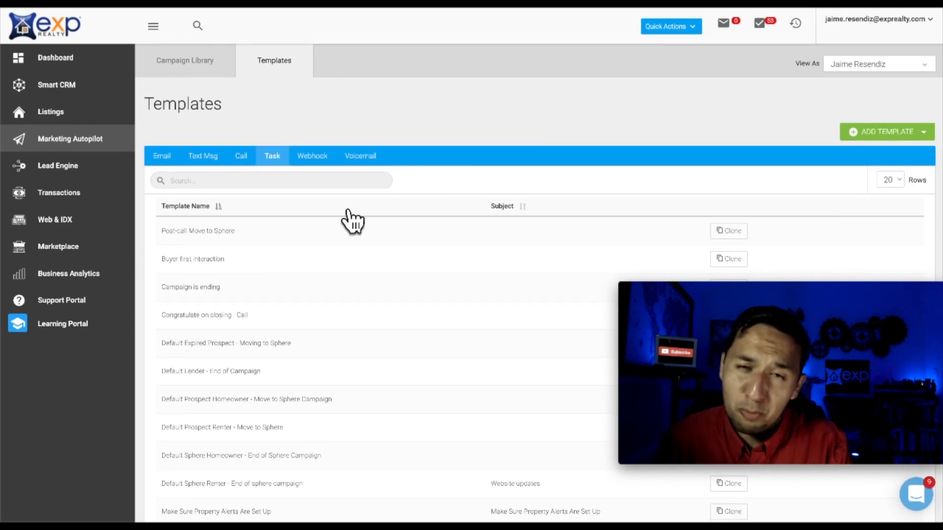
left_click(244, 181)
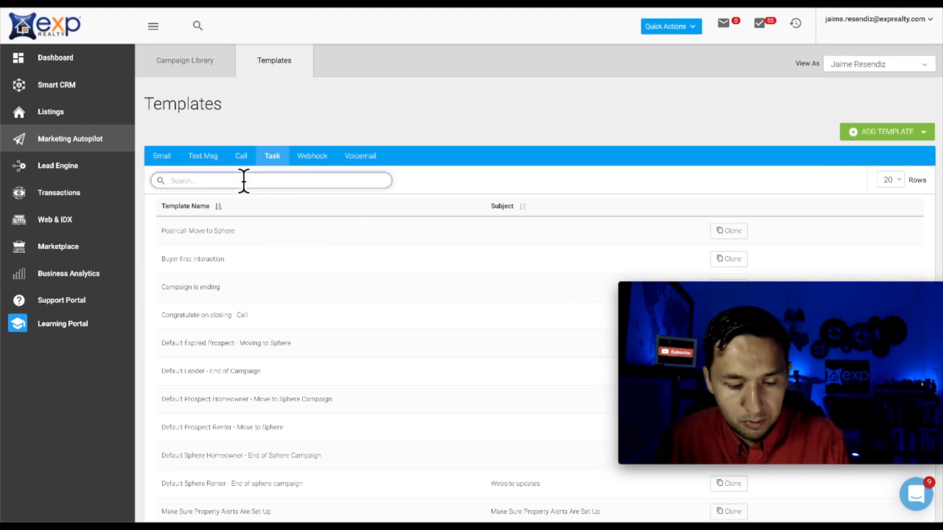
type("tt")
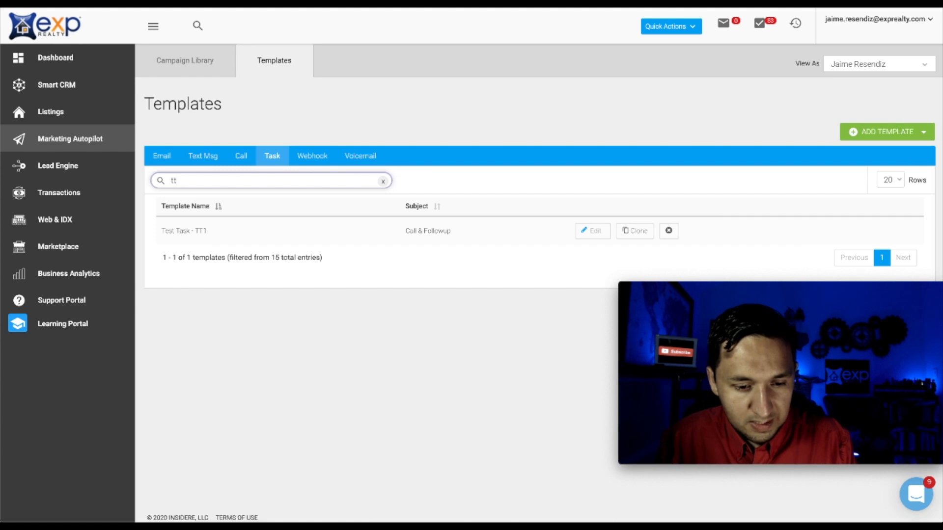
left_click(203, 157)
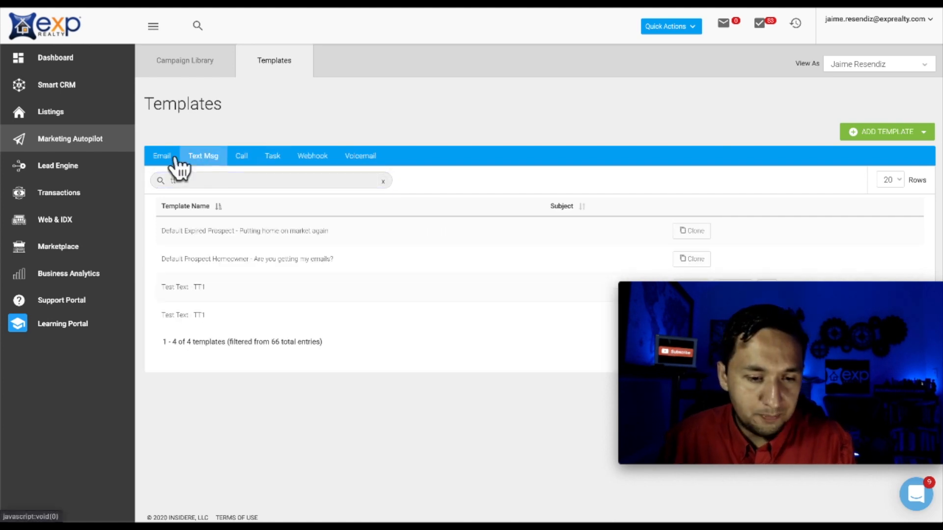
left_click(168, 159)
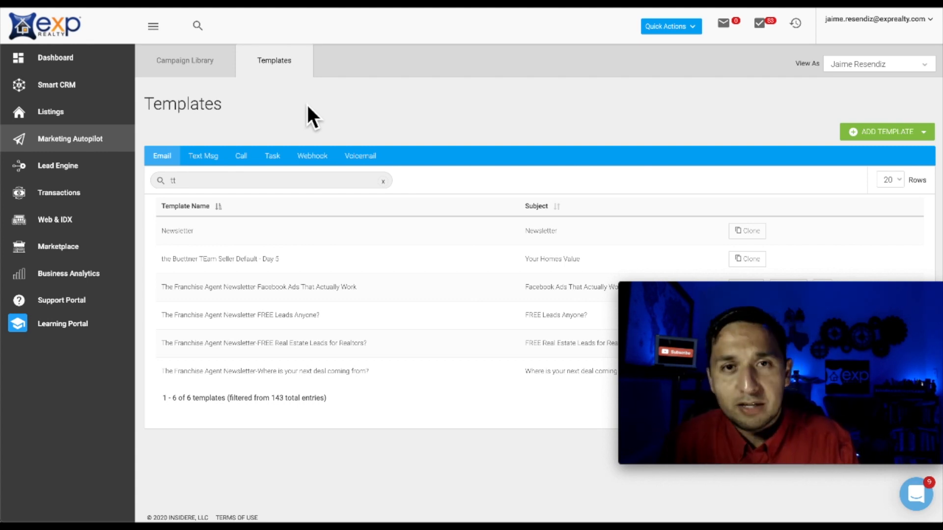
- Start a new campaign in the campaign library that begins when a lead is moved to a hashtag
left_click(180, 66)
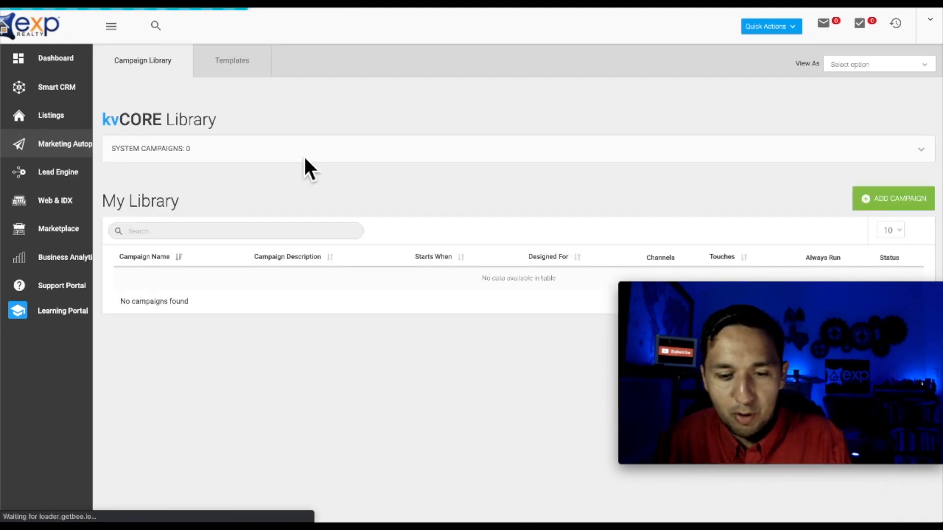
left_click(887, 201)
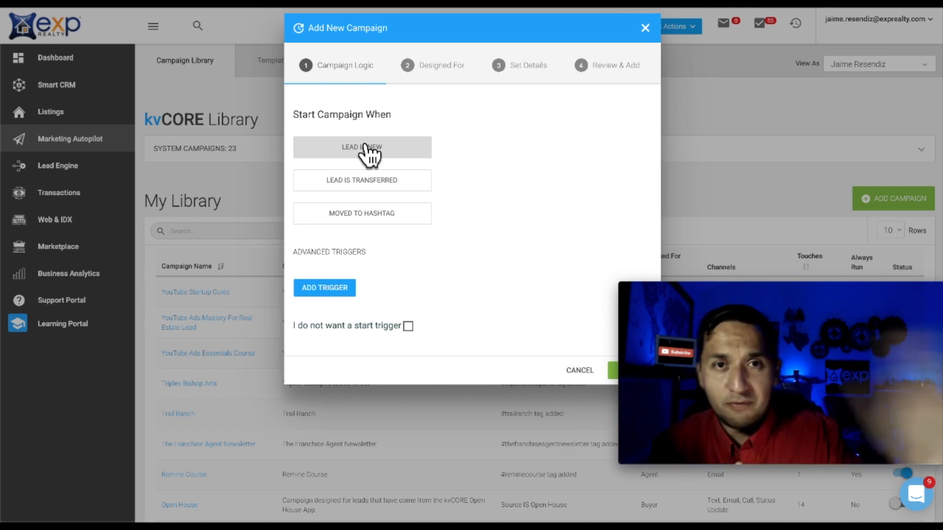
left_click(369, 214)
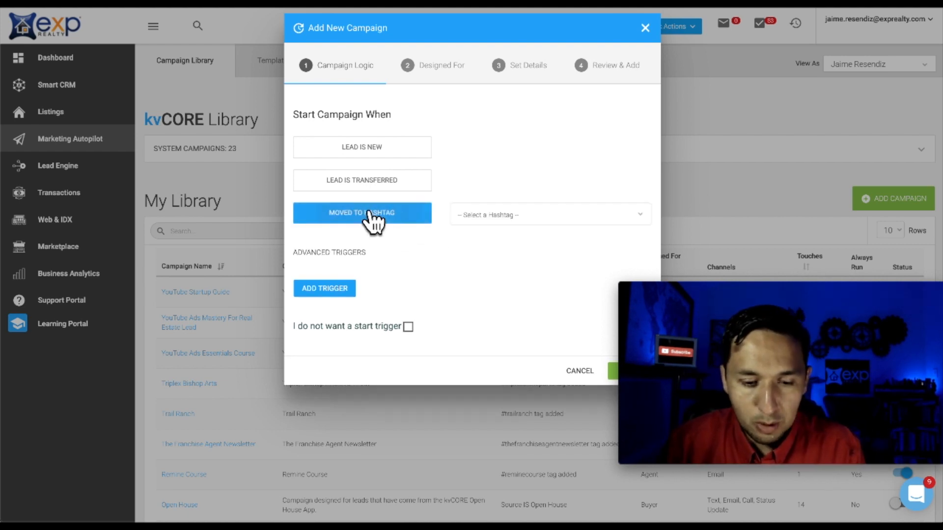
- Create the hashtag "testvideo" as the campaign's start trigger and continue to the audience choice
left_click(490, 225)
type("test")
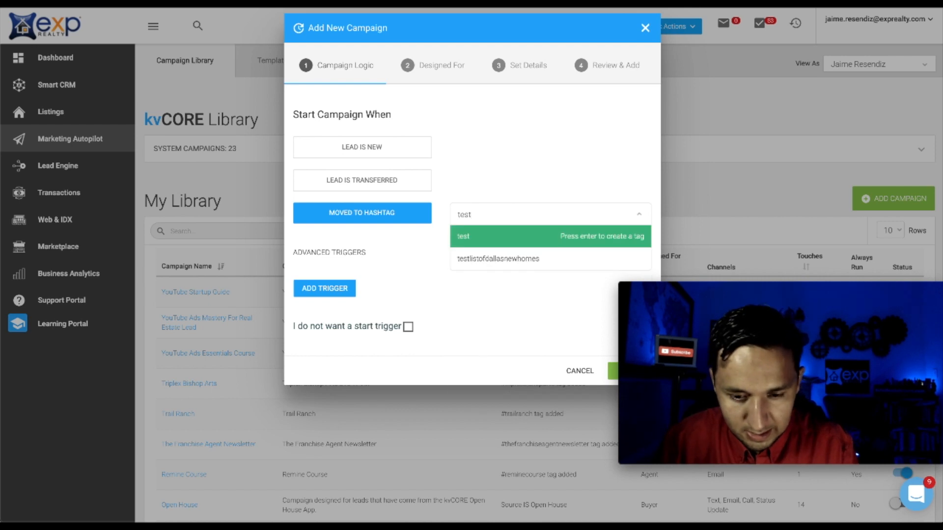
type("emai")
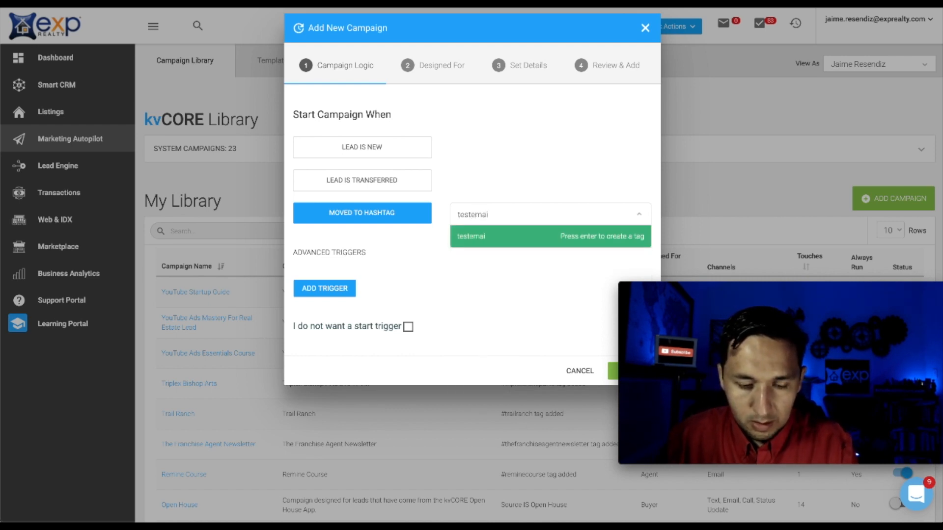
key("BackSpace")
key("BackSpace")
key("BackSpace")
key("BackSpace")
type("video")
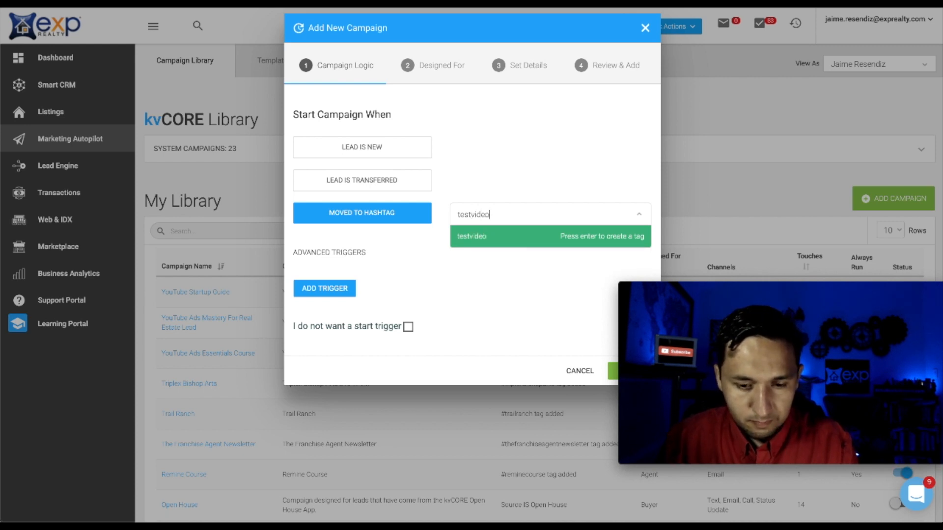
key("Return")
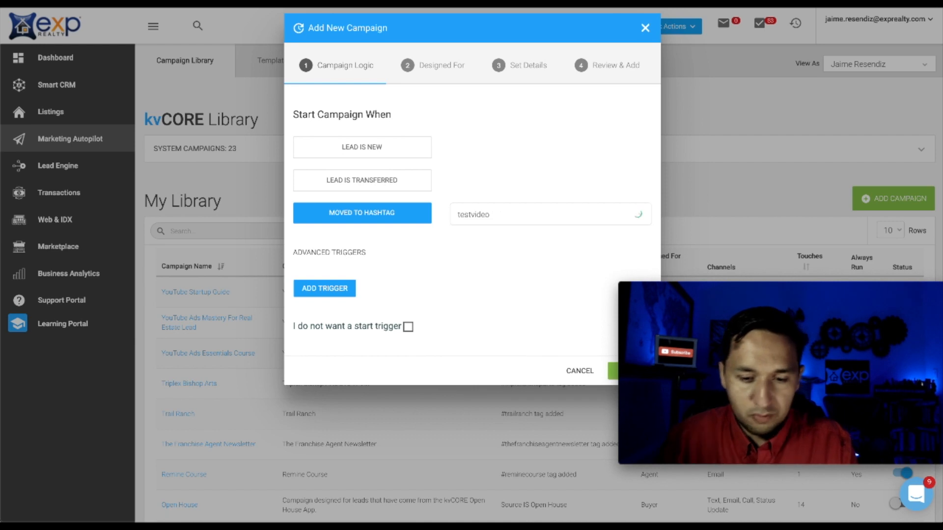
left_click(524, 219)
left_click(540, 175)
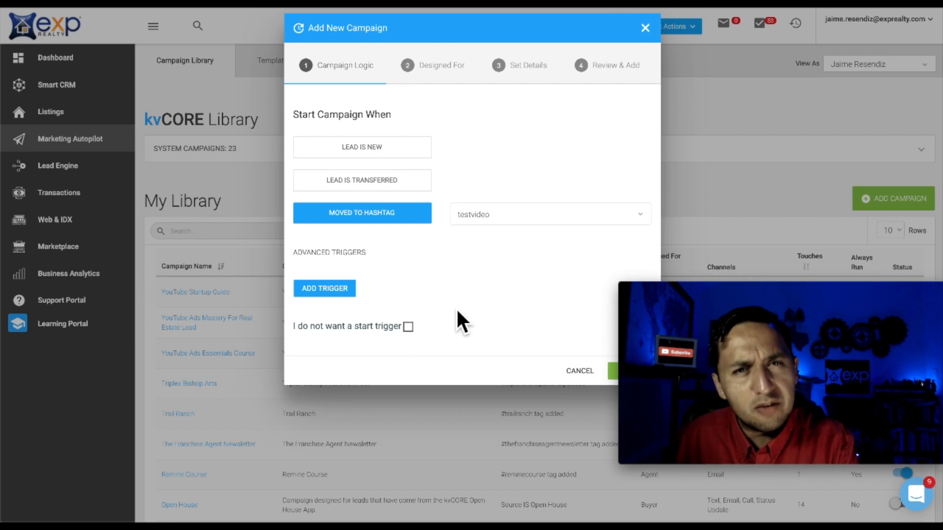
left_click(613, 377)
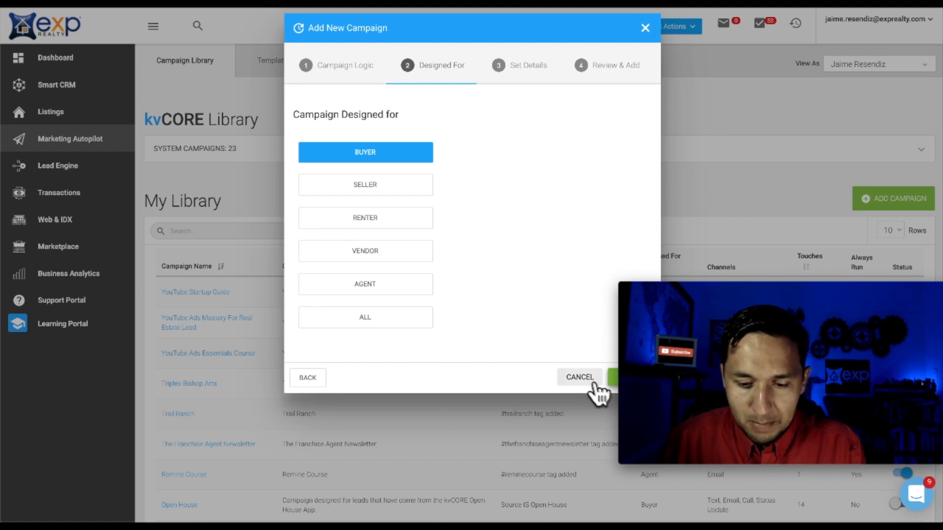
- Keep the campaign designed for buyers, enter "Test Video" as both its name and description, and add the campaign
left_click(613, 386)
left_click(444, 153)
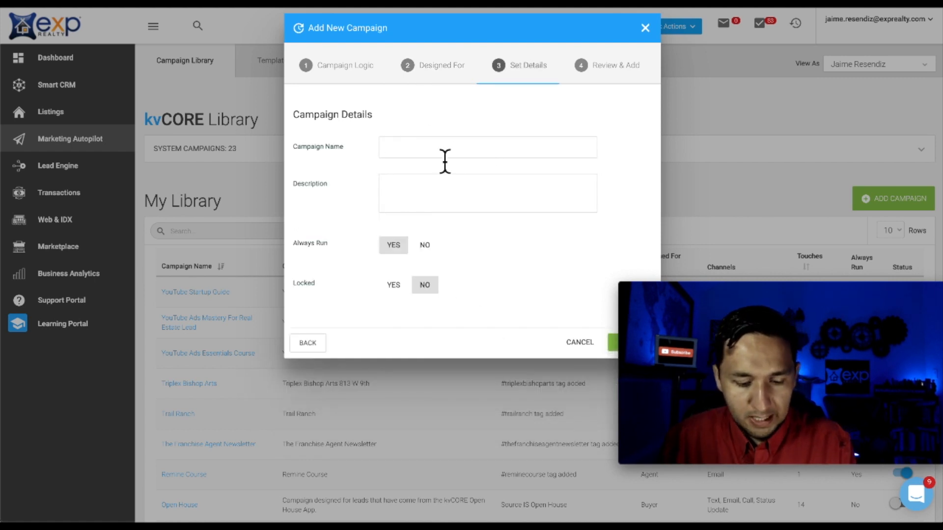
type("Test Video")
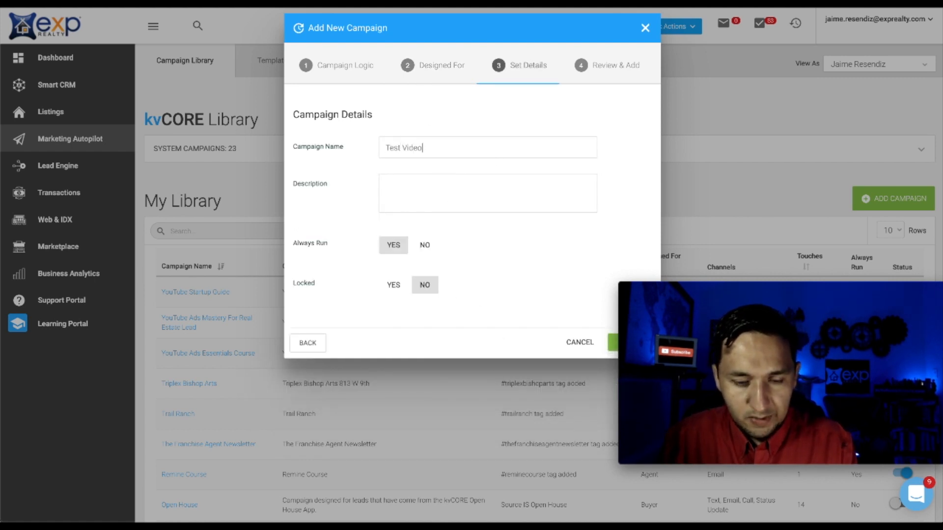
left_click(433, 205)
type("Test Video")
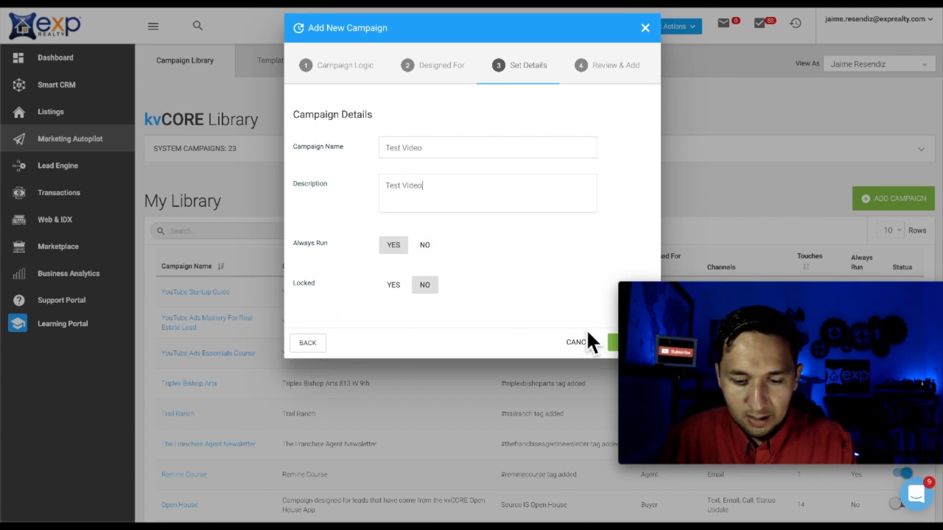
left_click(612, 344)
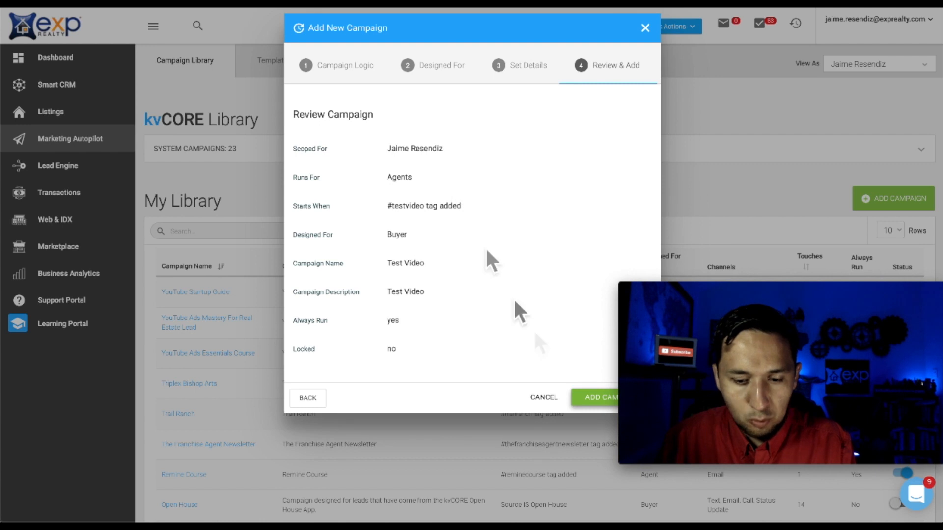
left_click(592, 398)
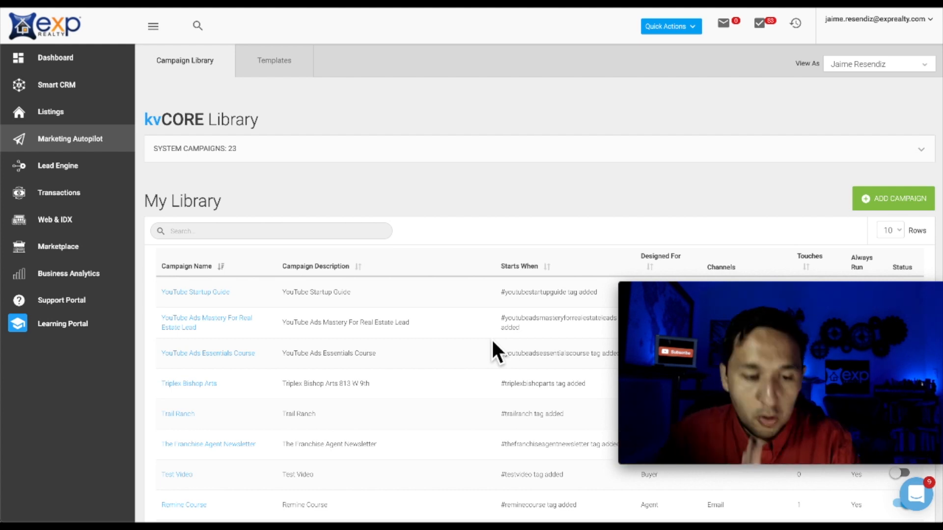
- Search My Library for "test" and open the Test Video campaign
scroll(493, 344, "down", 3)
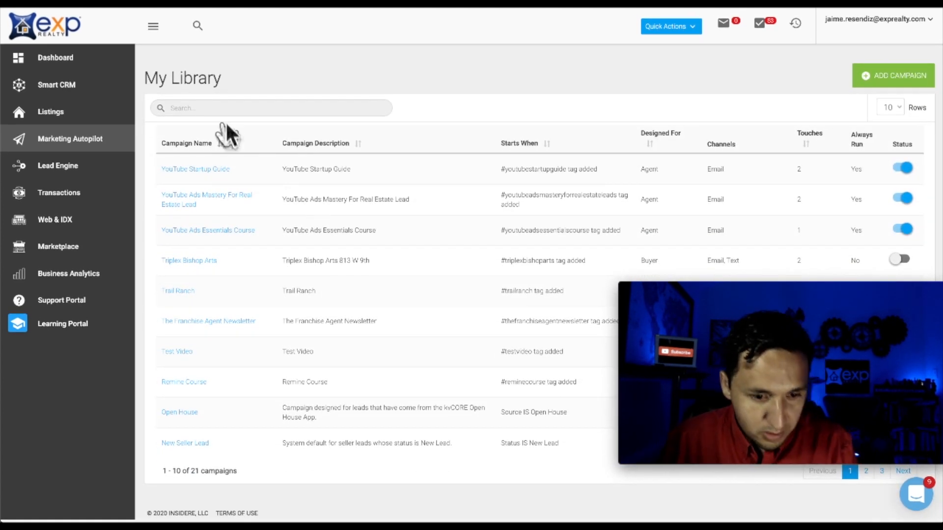
left_click(221, 112)
type("test")
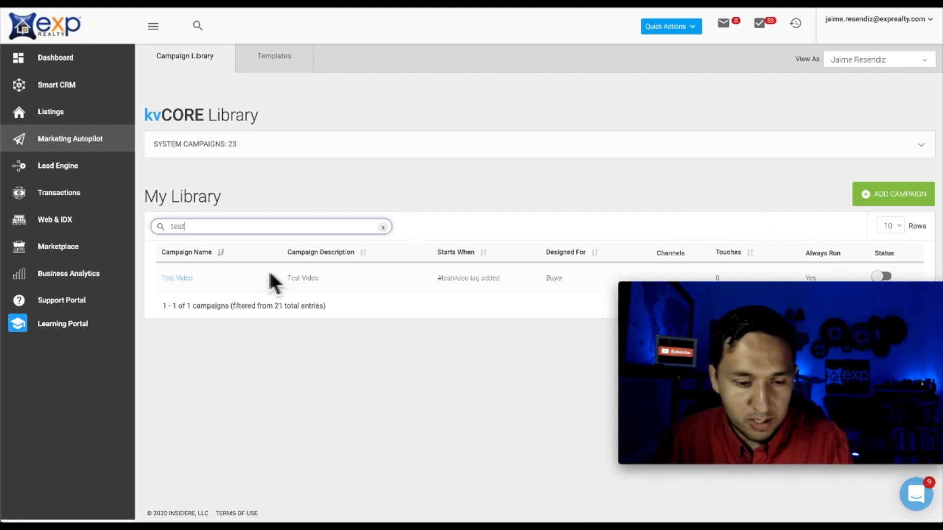
left_click(173, 279)
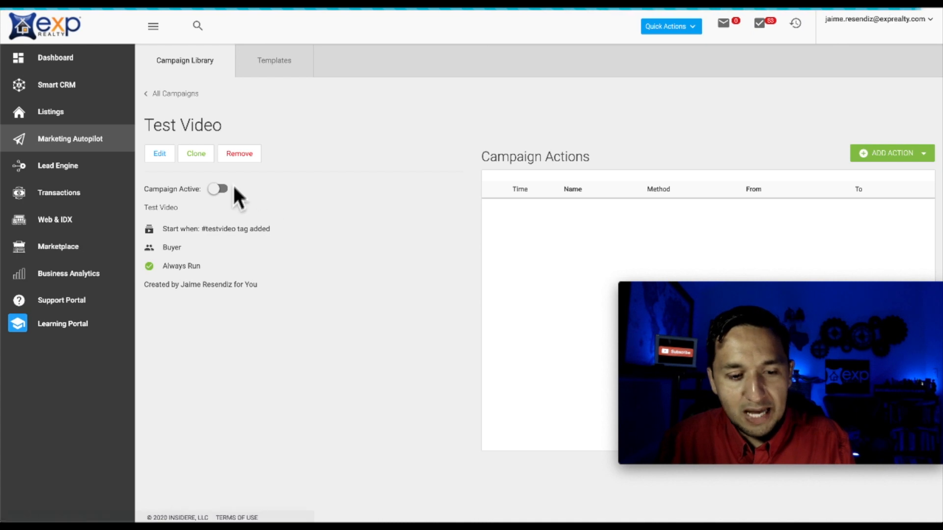
- Activate the Test Video campaign and start a new email action named "Test Email - TE1"
left_click(220, 189)
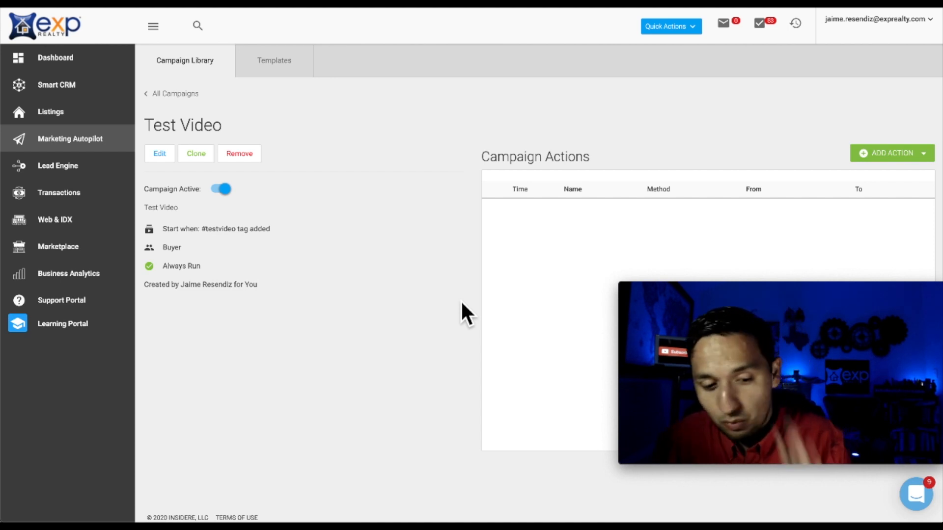
left_click(896, 153)
left_click(877, 169)
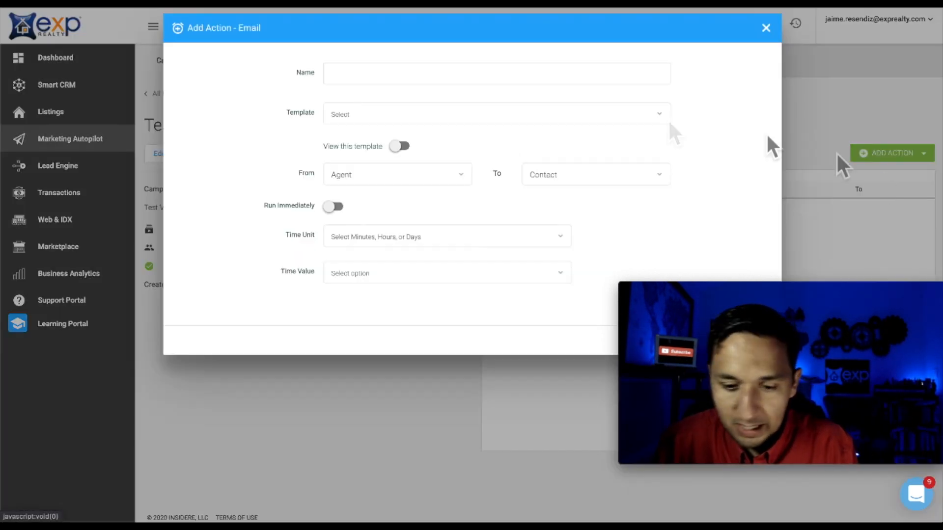
left_click(370, 78)
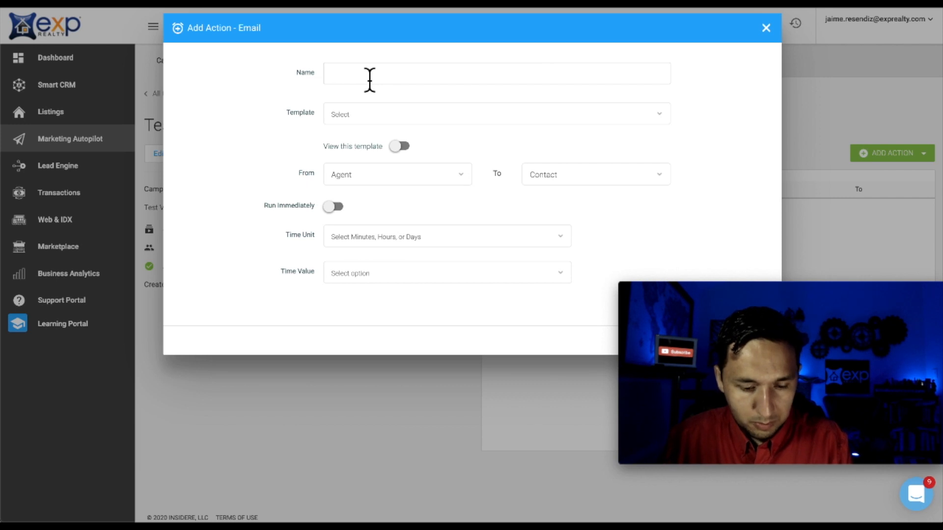
type("TEs")
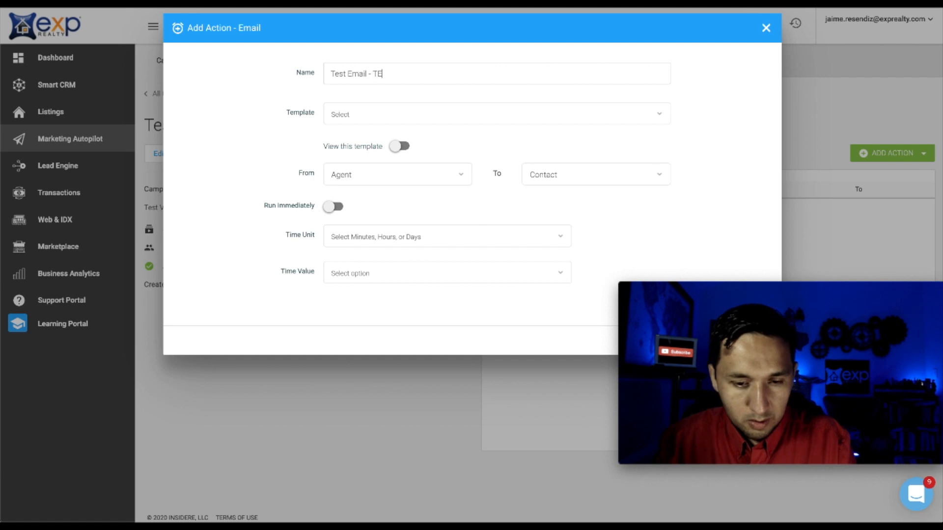
triple_click(372, 76)
- Assign the "Test Email - TE1" template to the email action, make it run immediately, and add it to the campaign
left_click(367, 115)
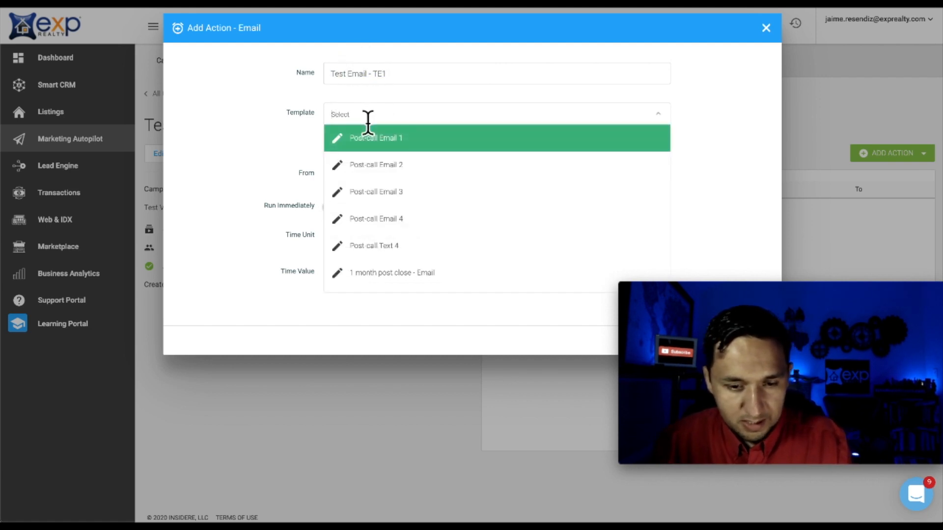
type("te1")
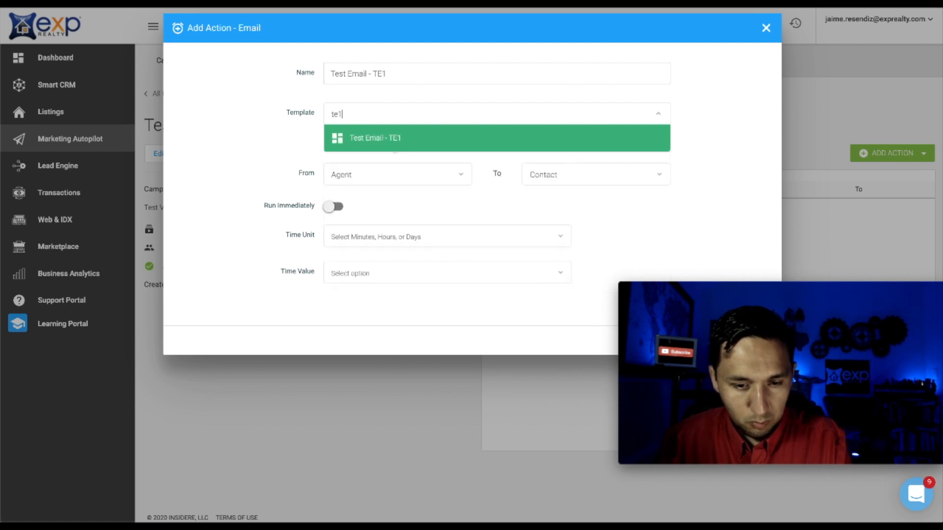
left_click(375, 138)
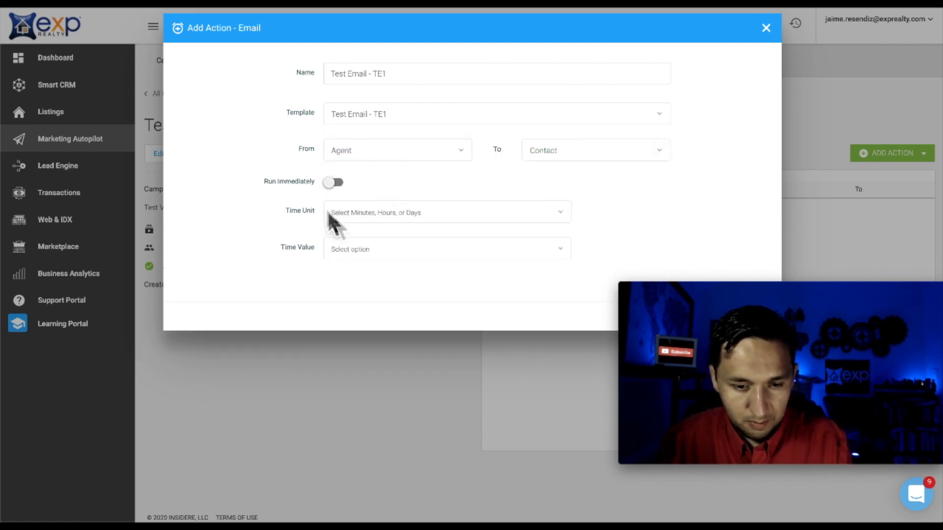
left_click(335, 183)
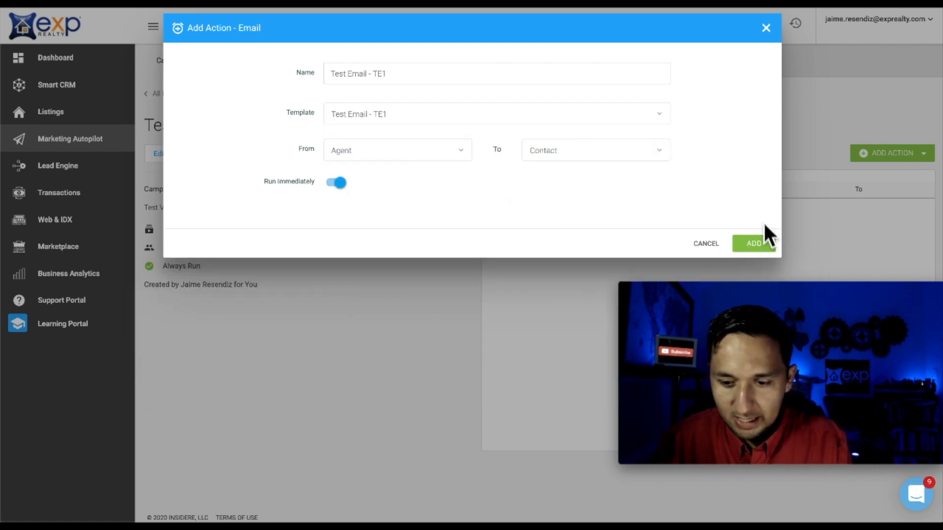
left_click(755, 246)
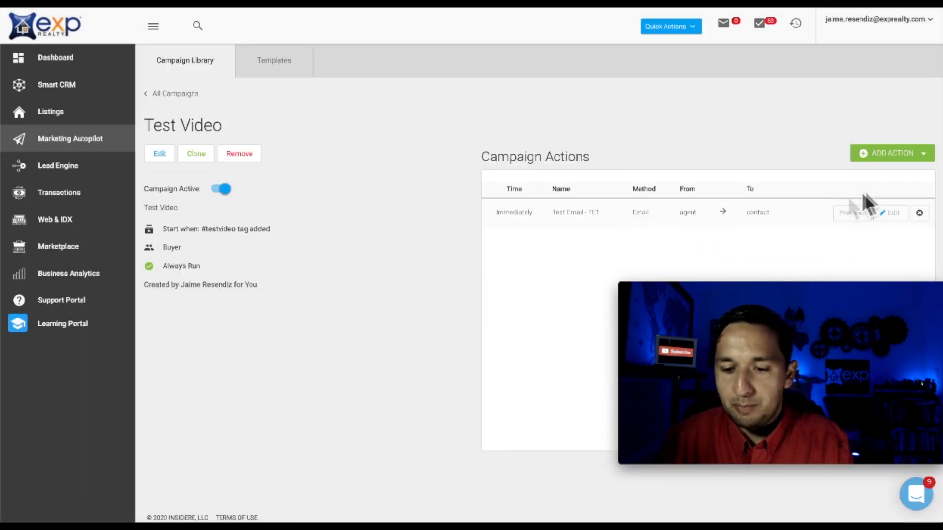
- Start a second email action named "Test Email - TE2" that uses the "Test Email - TE2" template
left_click(891, 162)
left_click(881, 172)
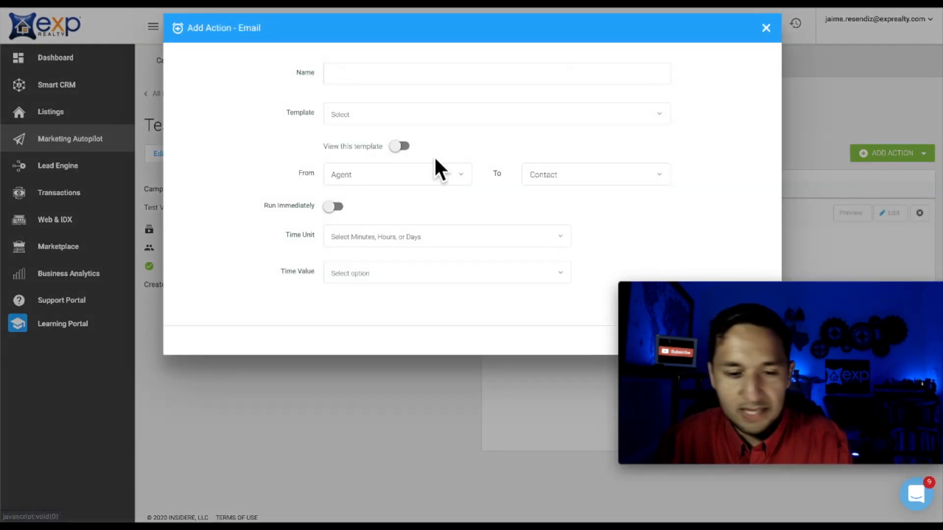
left_click(399, 78)
type("Test Email - TE")
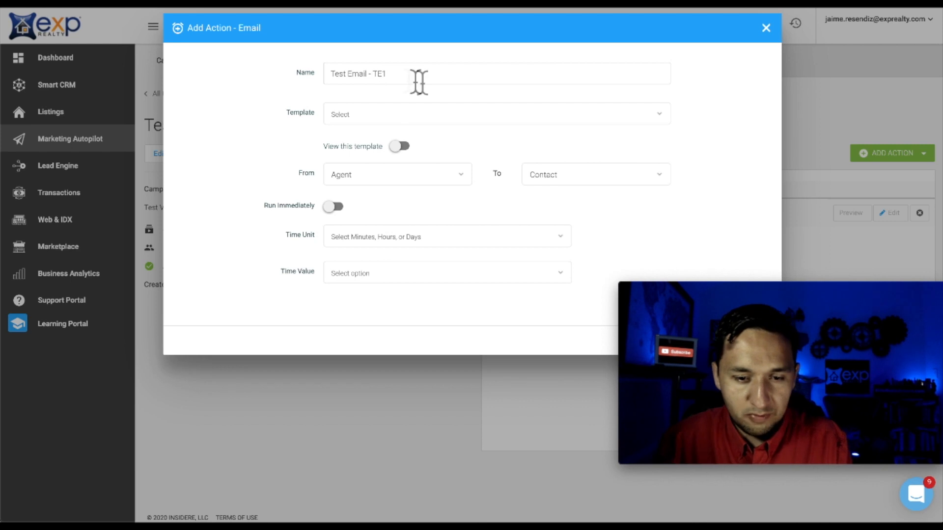
type("2")
left_click(397, 121)
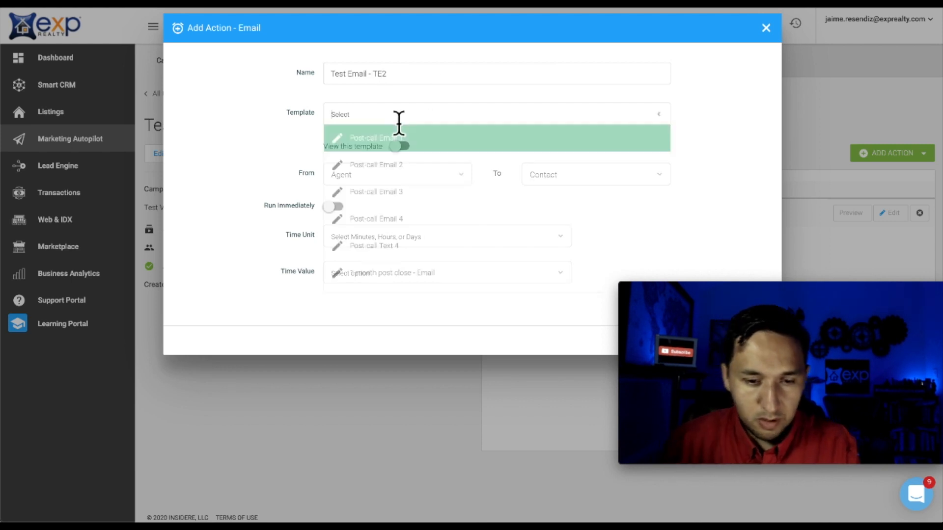
type("te2")
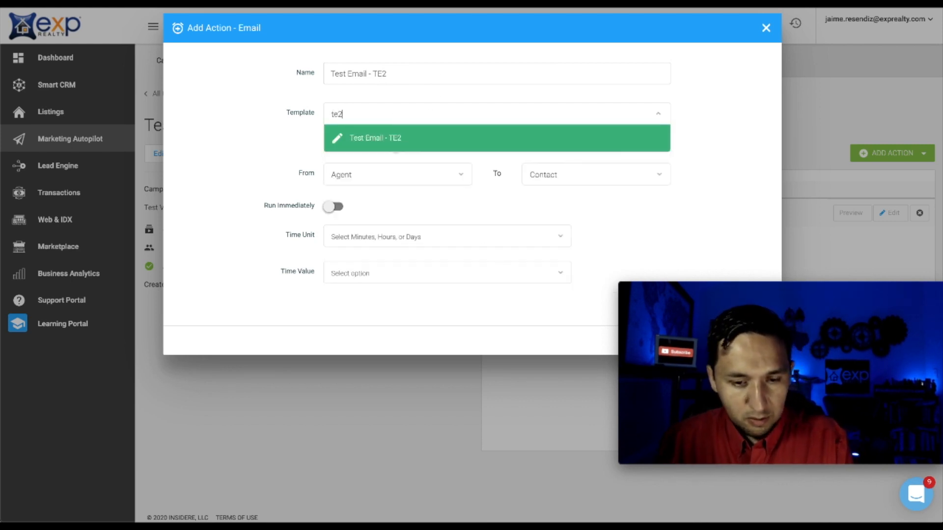
left_click(390, 139)
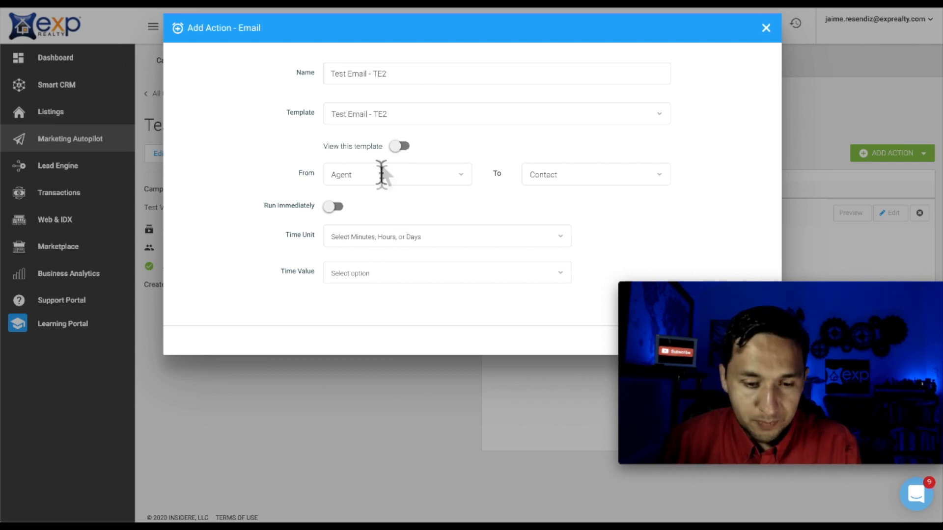
- Schedule the second email action with time unit Days and time value 1, and add it to the campaign
left_click(382, 251)
left_click(355, 304)
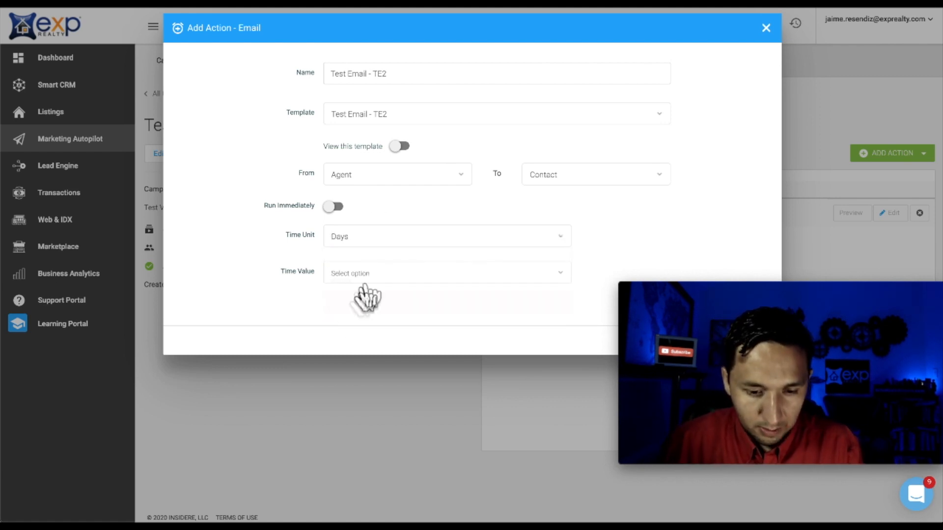
left_click(375, 278)
left_click(363, 297)
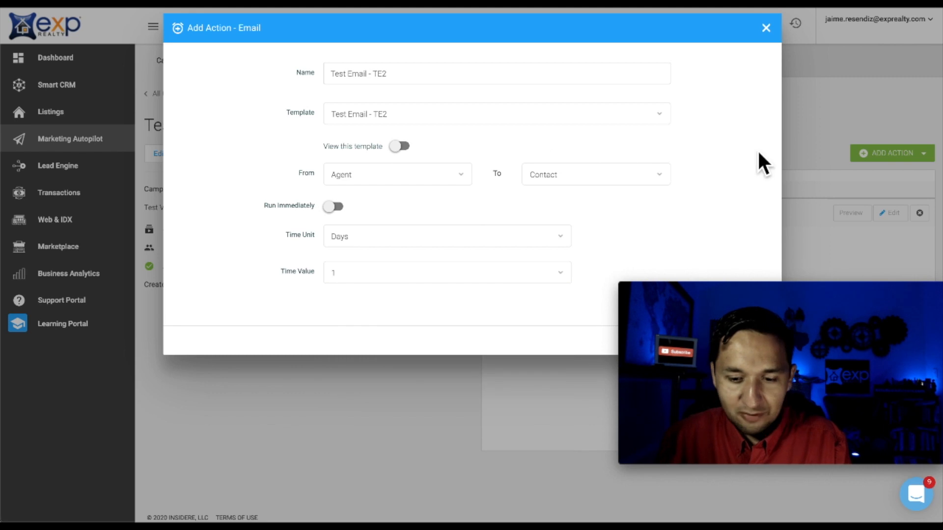
left_click_drag(816, 283, 803, 117)
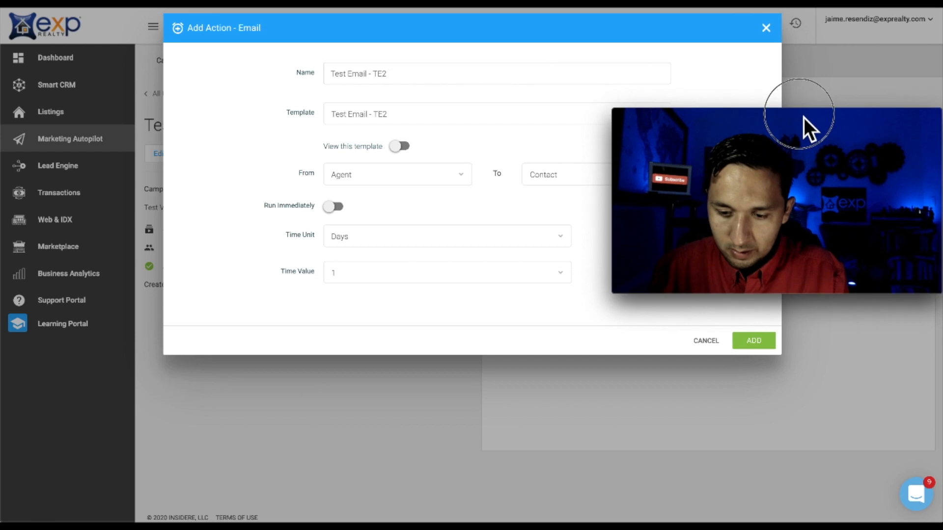
left_click(759, 342)
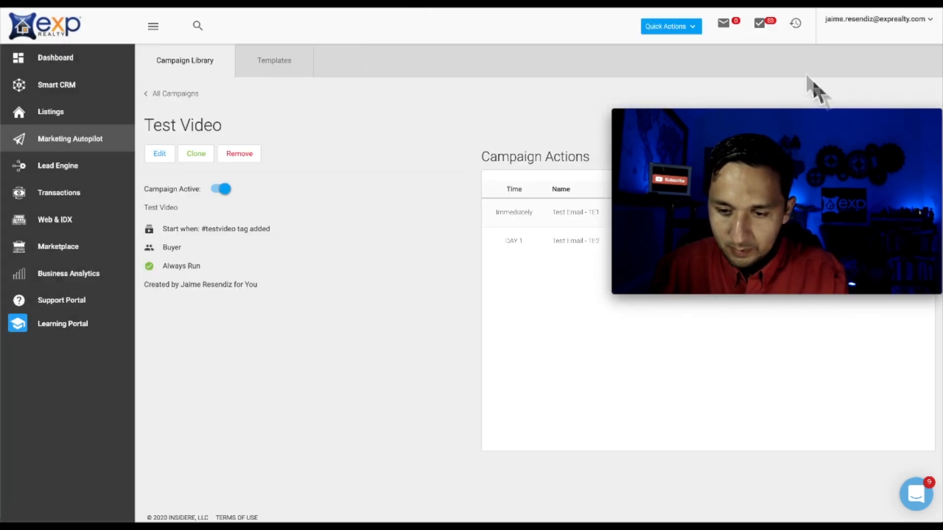
left_click_drag(823, 115, 222, 331)
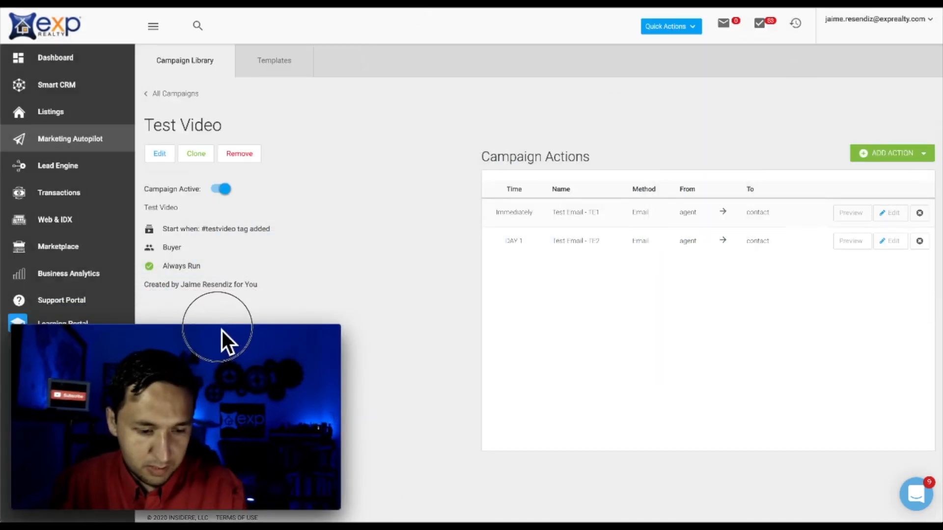
- Start a third email action named "Test Email - TE3" that uses the "Test Email - TE3" template
left_click(879, 159)
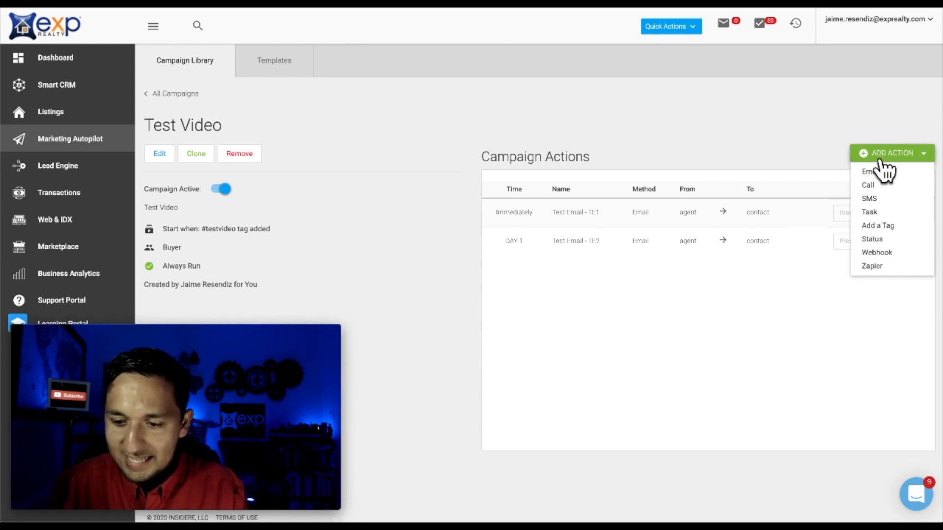
left_click(876, 171)
left_click(387, 78)
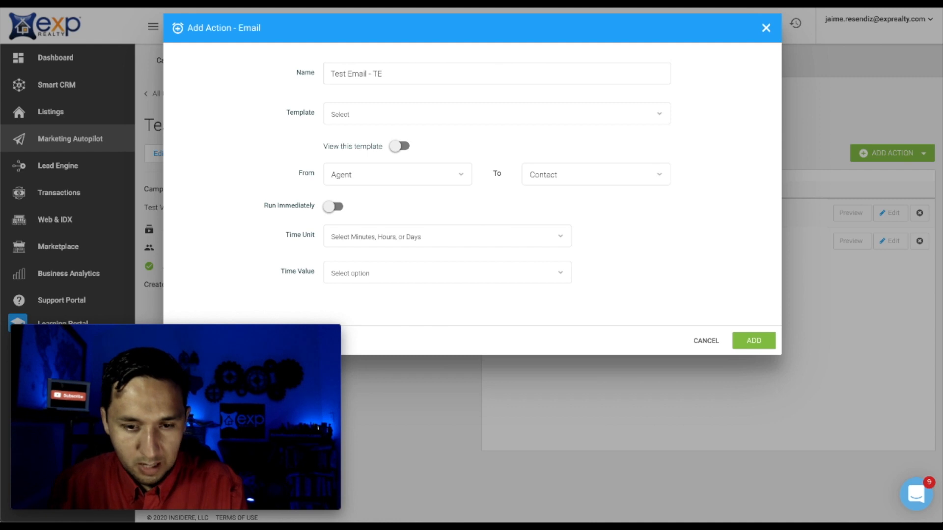
left_click(401, 118)
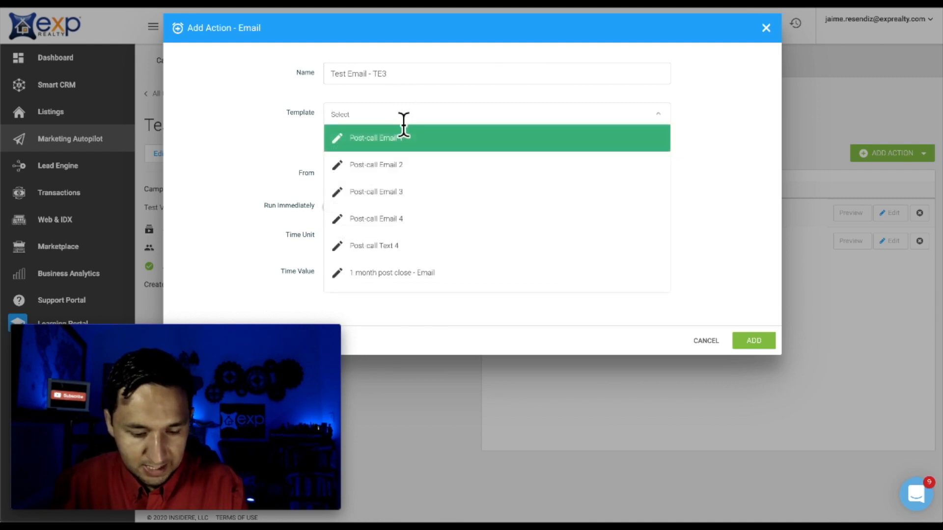
type("te")
type("s")
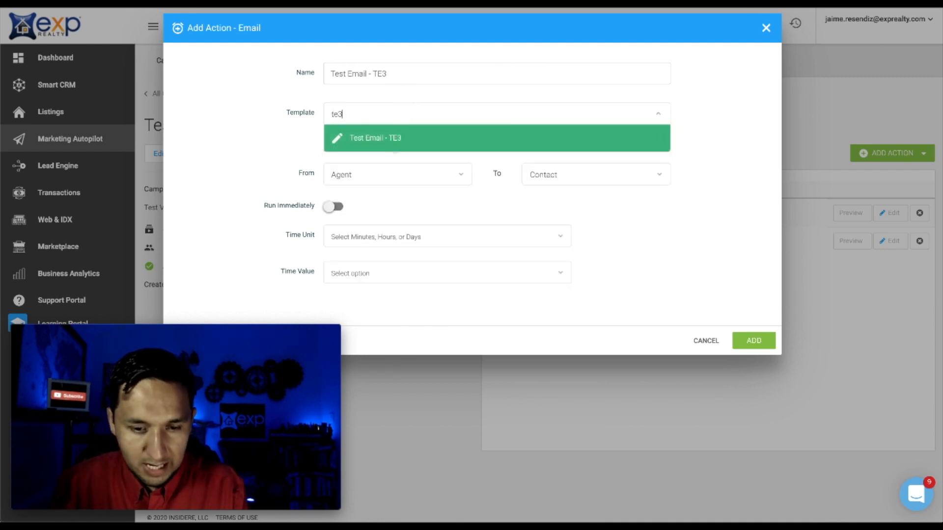
left_click(404, 142)
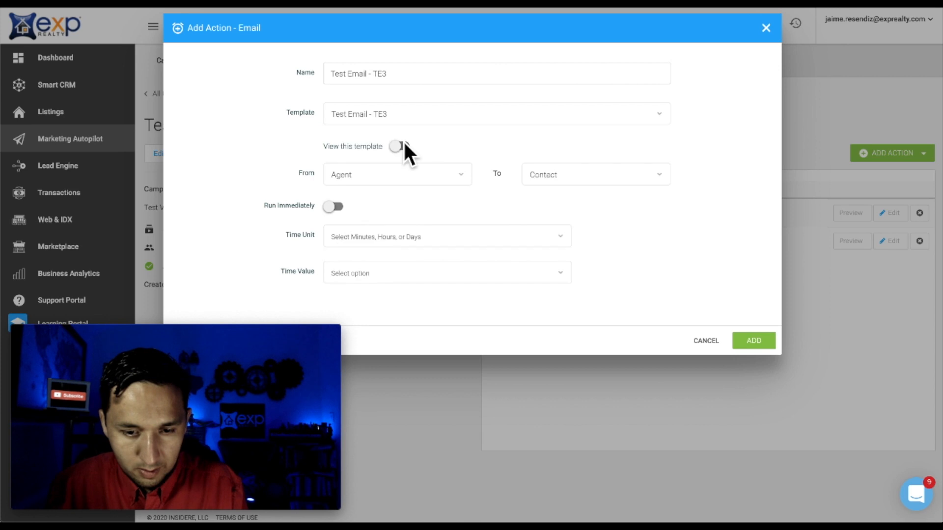
- Schedule the third email action with time unit Days and time value 2, and add it to the campaign
left_click(477, 241)
left_click(418, 315)
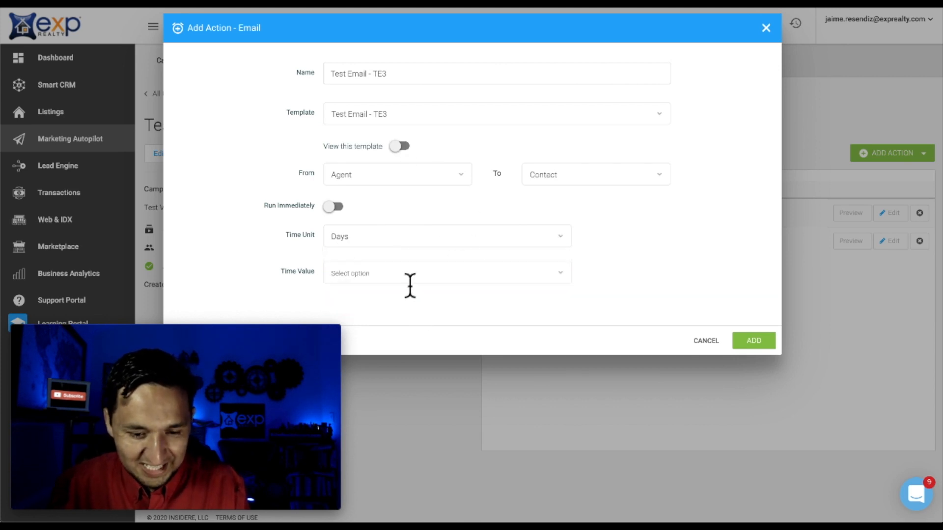
left_click(409, 280)
left_click(391, 322)
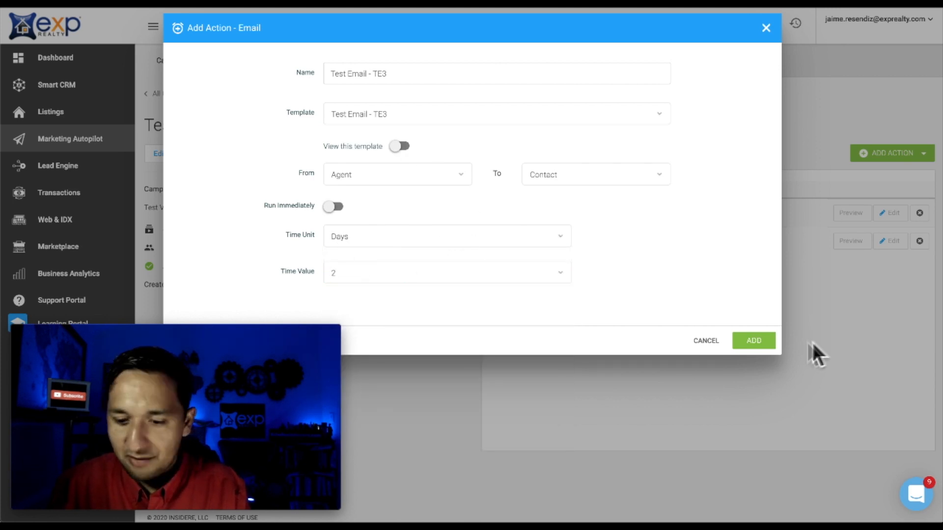
left_click(753, 343)
- Start a new SMS action for the campaign and name it "Test Text - TT1"
left_click(886, 155)
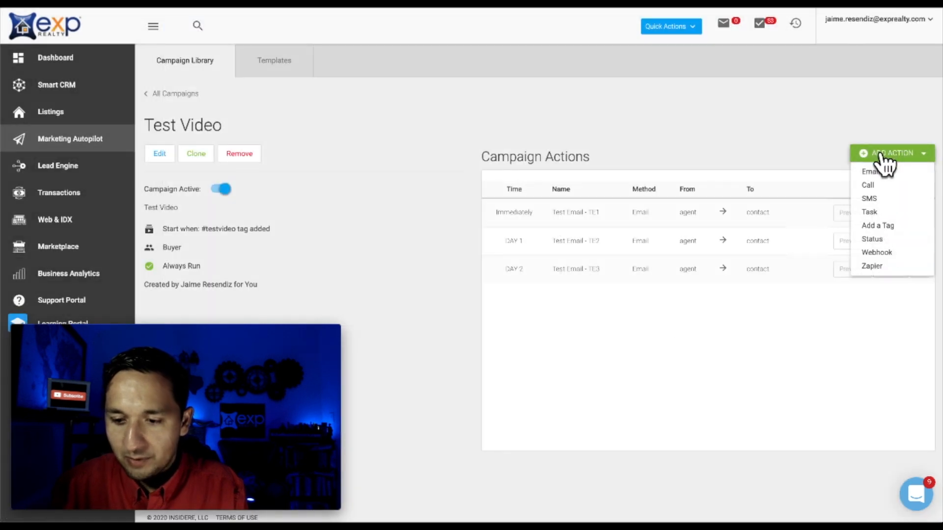
left_click(889, 199)
left_click(390, 73)
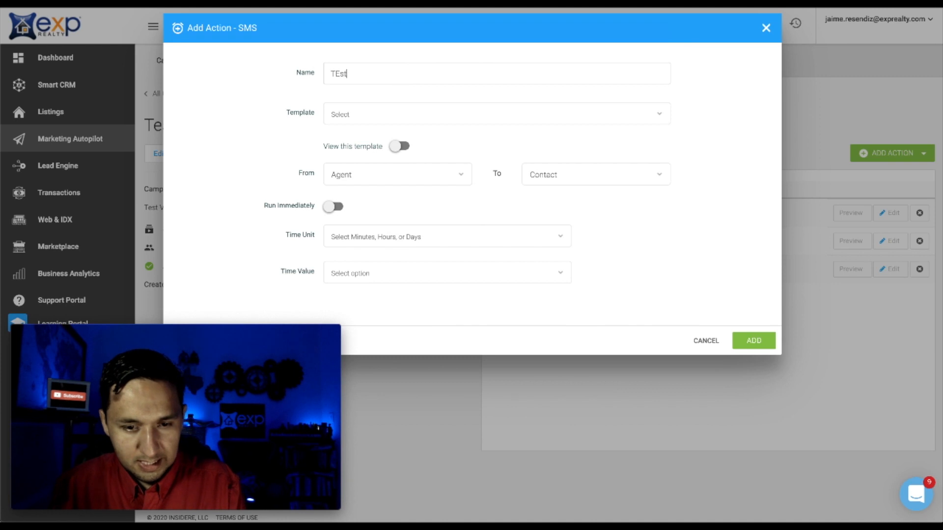
type("Test Email - TE1")
double_click(356, 74)
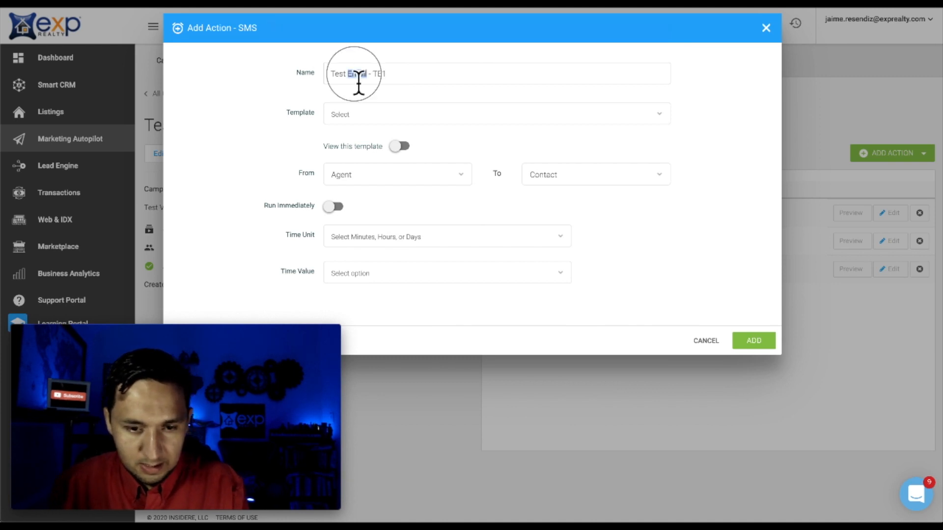
type("Te")
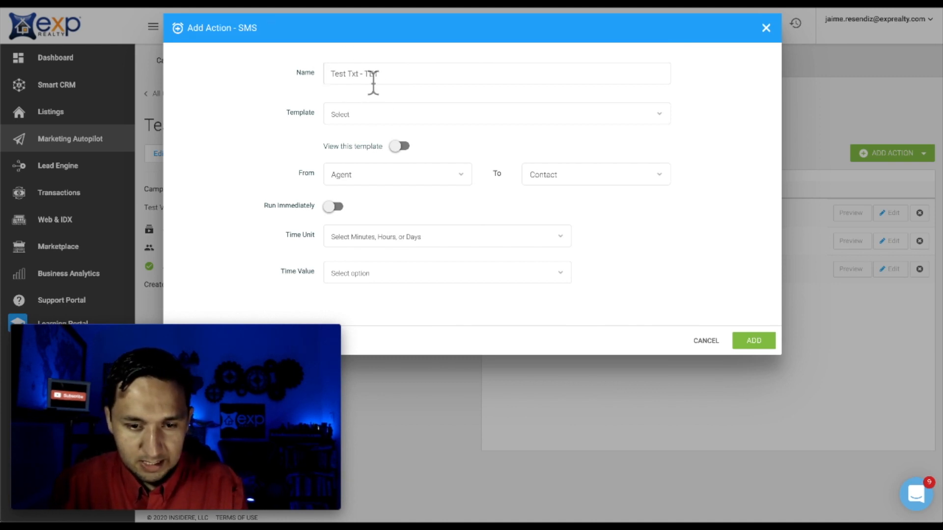
type("xt")
left_click(376, 78)
key("BackSpace")
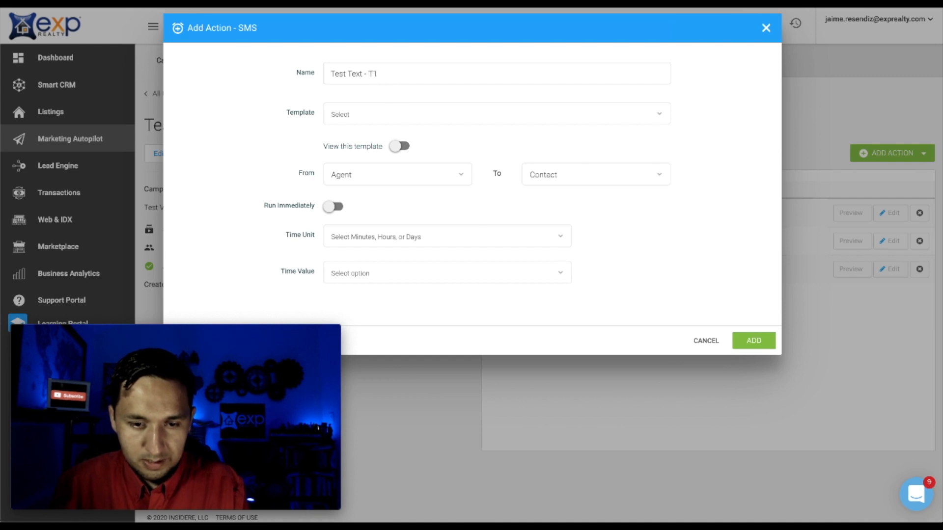
type("T")
left_click(360, 115)
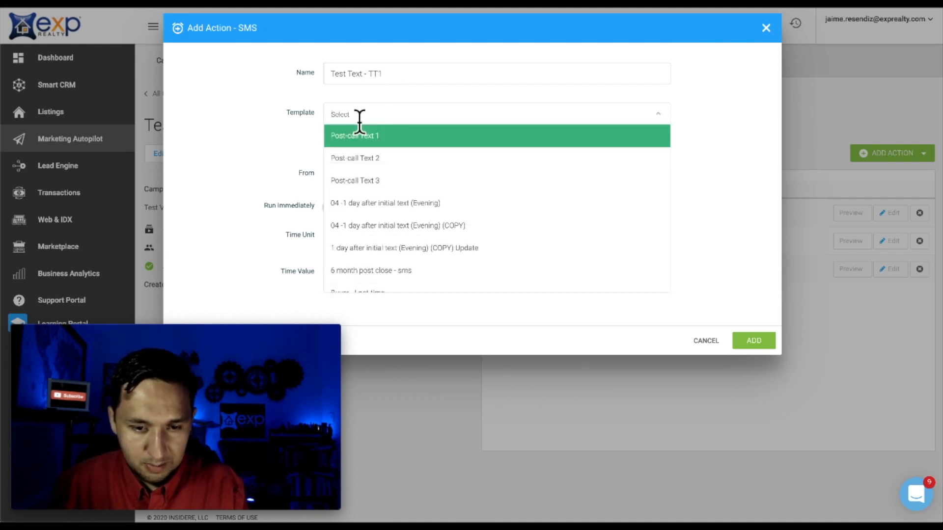
type("tt1")
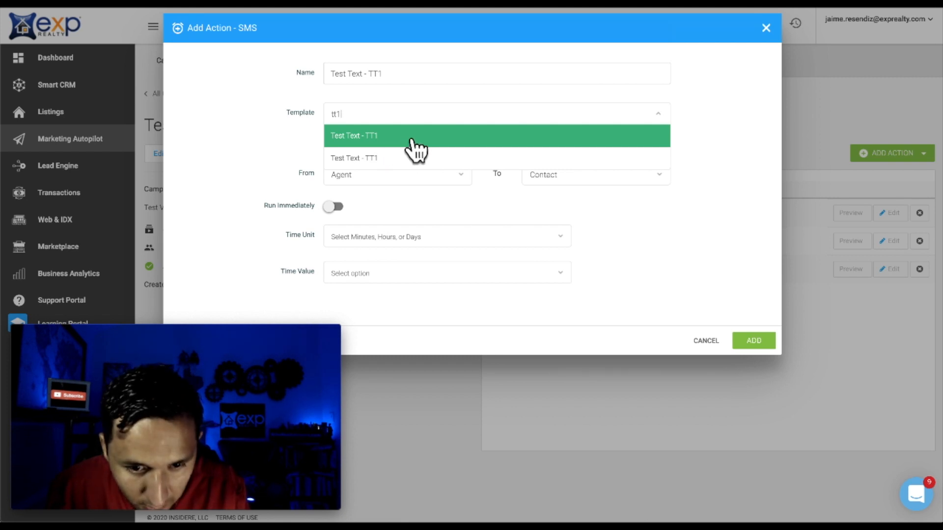
left_click(373, 138)
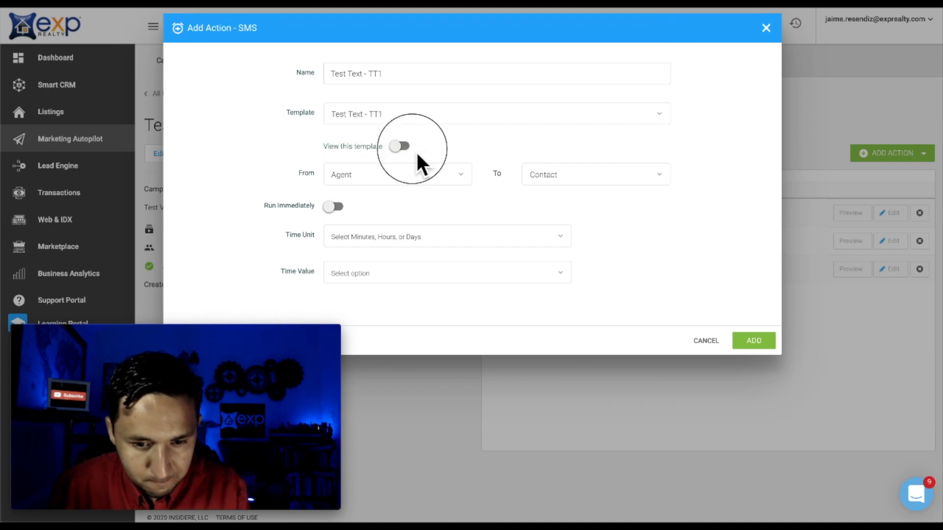
left_click(387, 118)
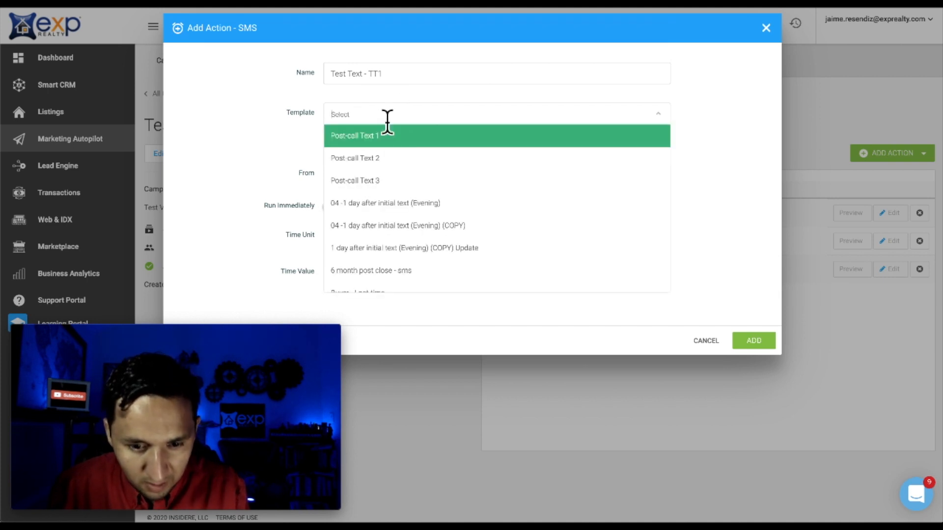
left_click(287, 122)
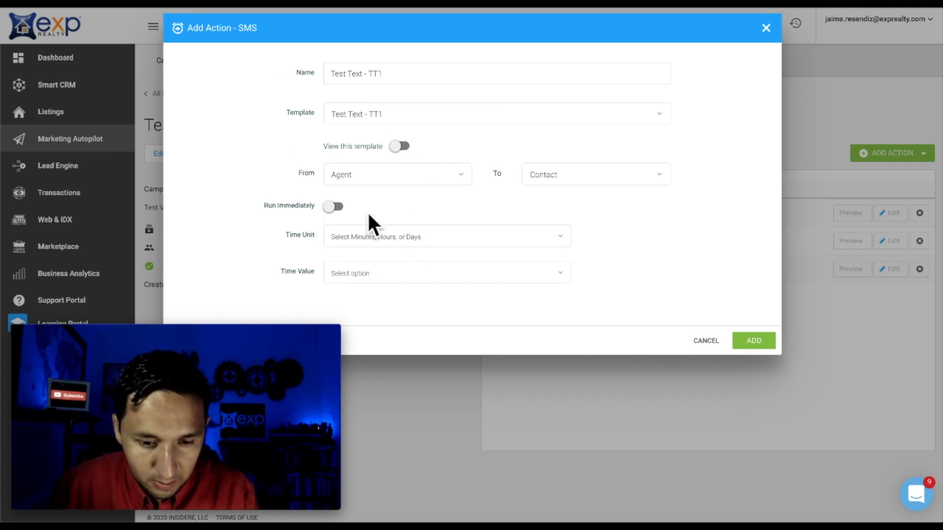
left_click(413, 236)
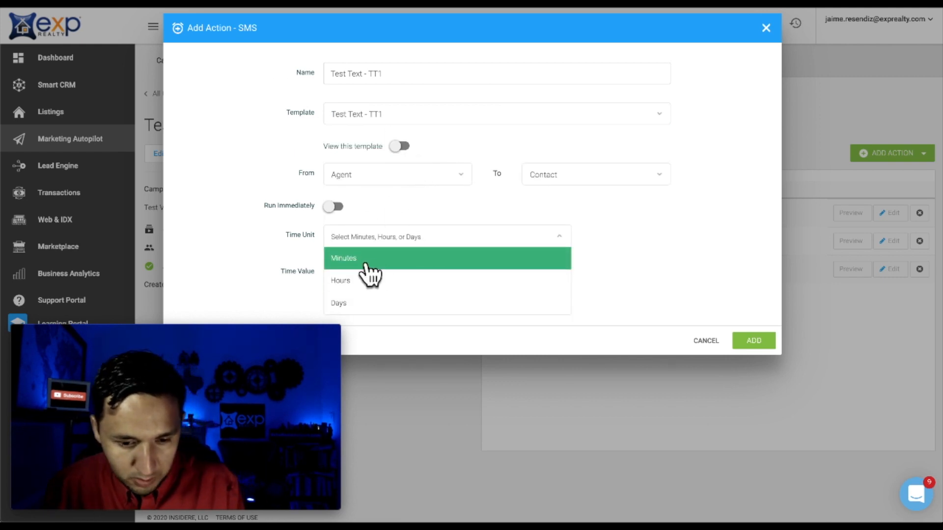
left_click(399, 211)
left_click(392, 115)
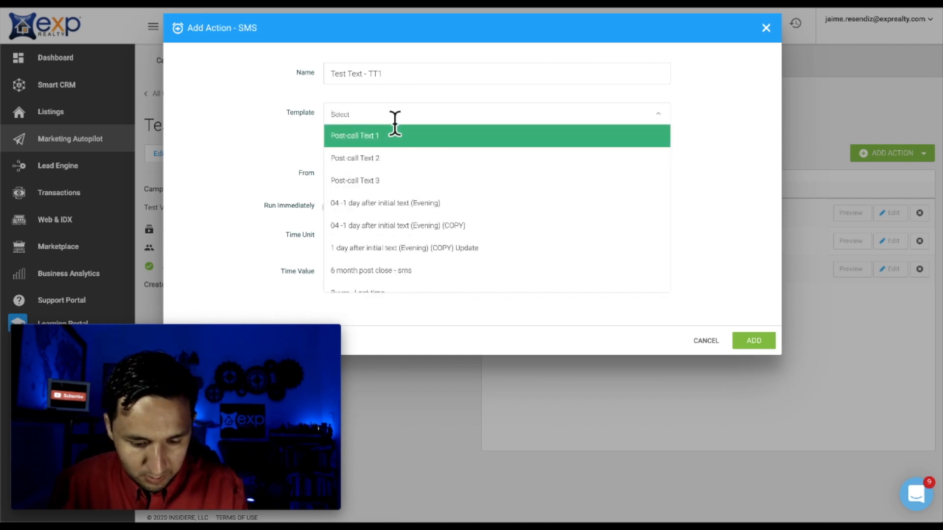
type("tt2")
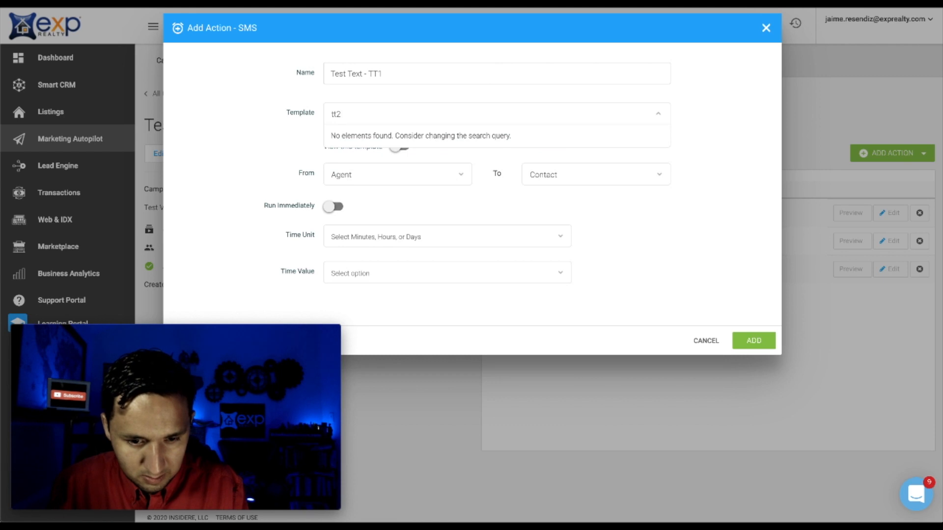
key("BackSpace")
key("BackSpace")
key("Escape")
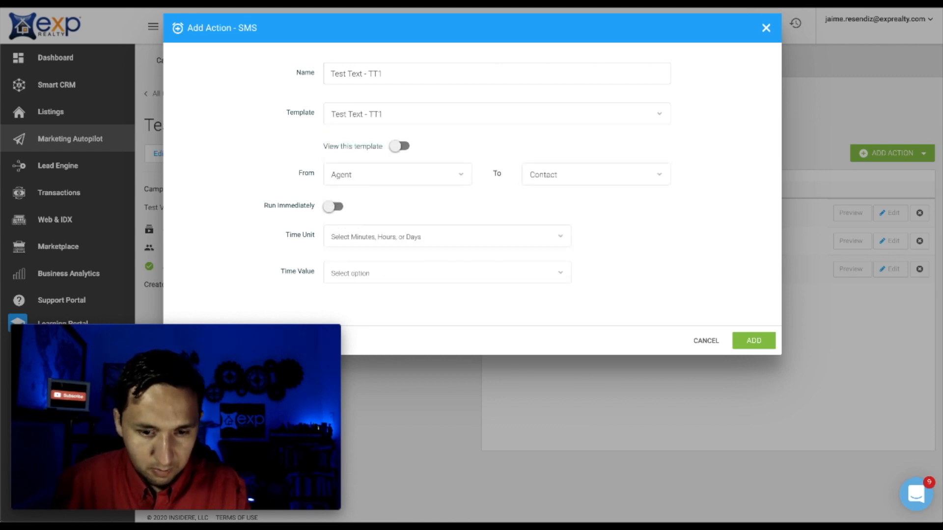
left_click(394, 122)
type("tt1")
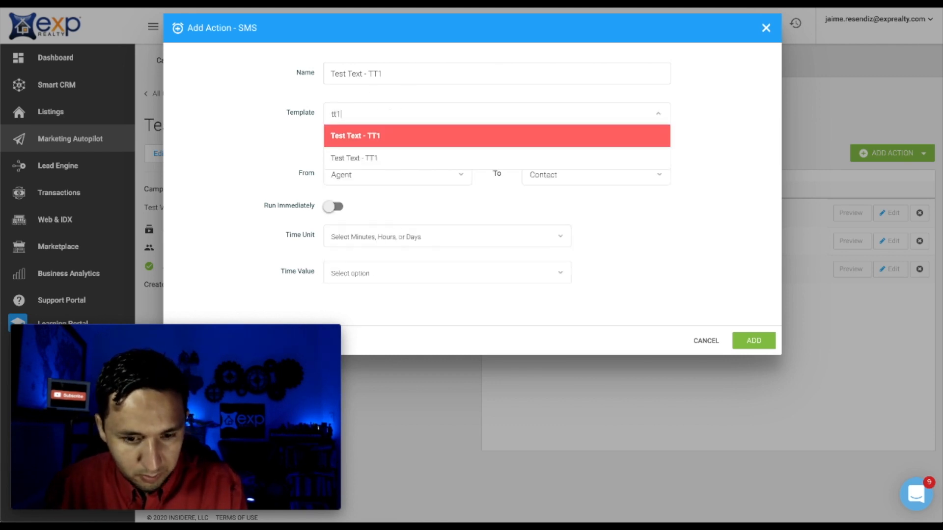
left_click(385, 142)
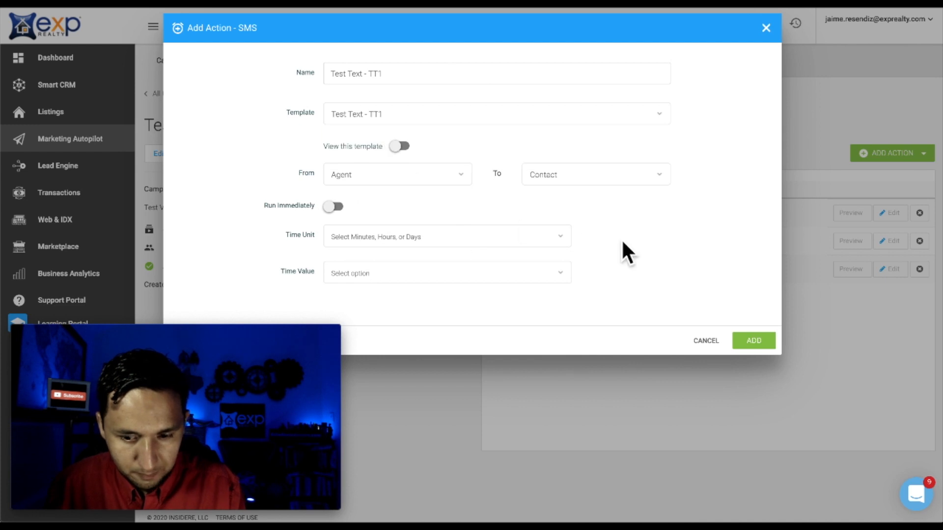
left_click(769, 28)
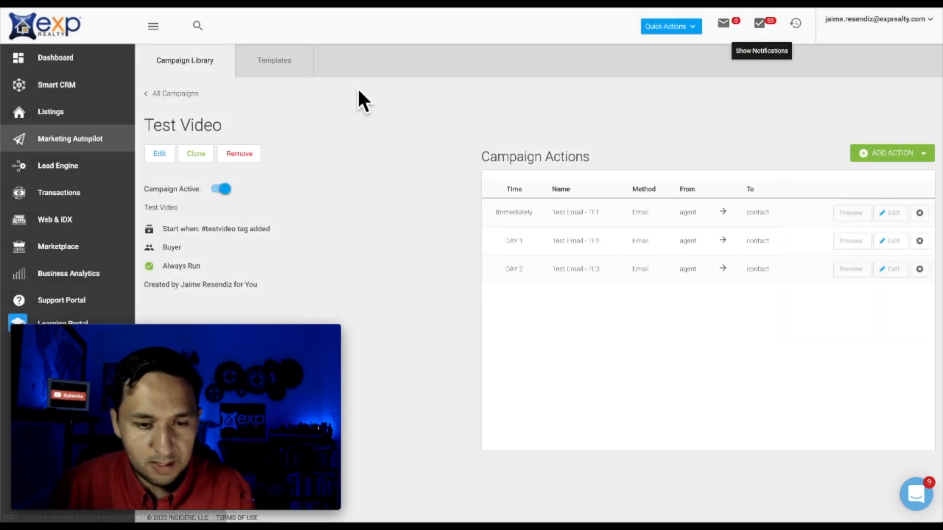
- Find the second of the two text message templates named "Test Text - TT1", rename it "Test Text - TT2" and save it
left_click(279, 62)
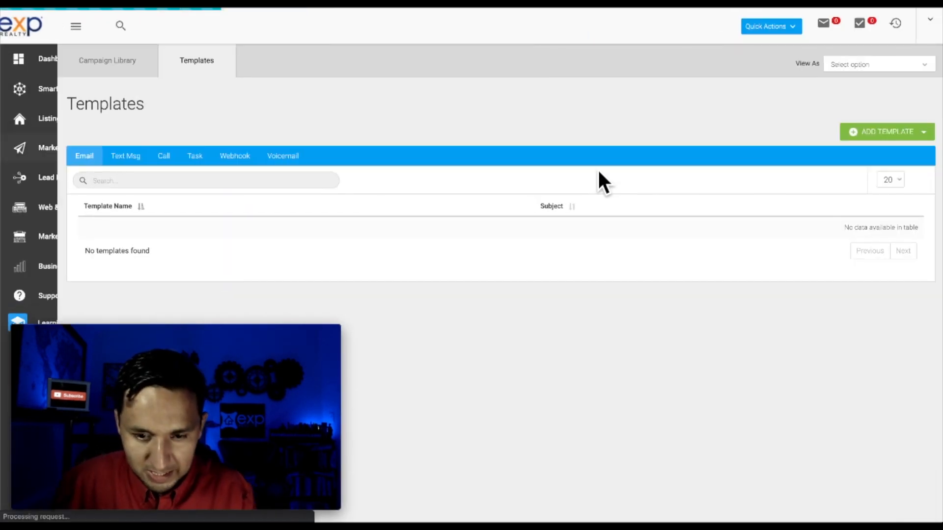
left_click(225, 183)
type("tt1")
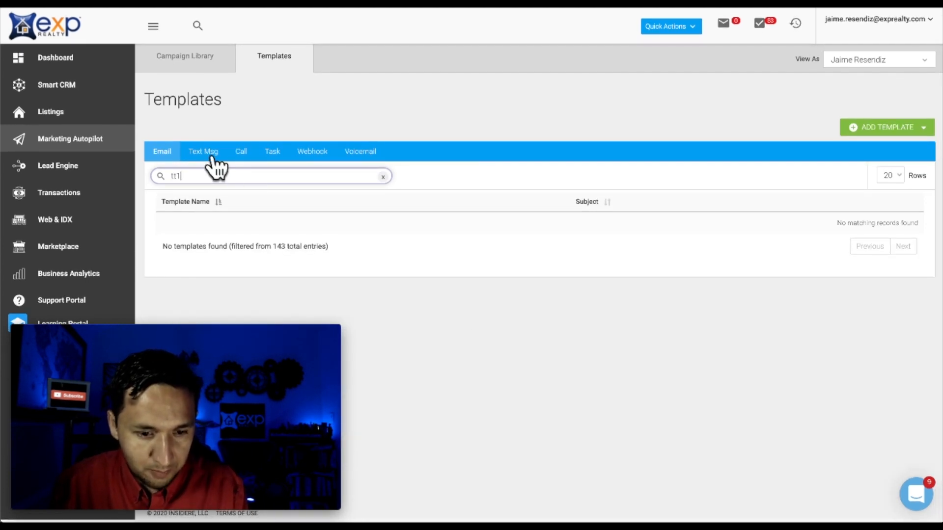
left_click(210, 156)
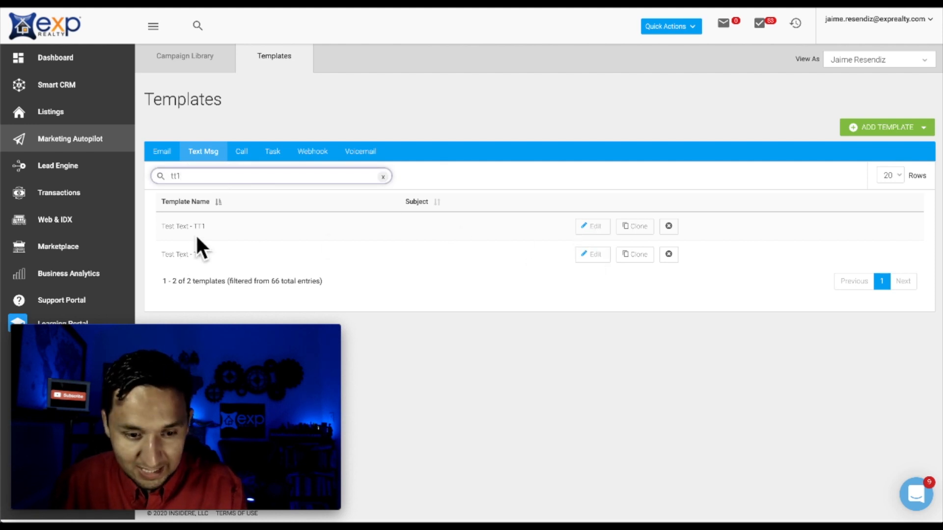
left_click(595, 257)
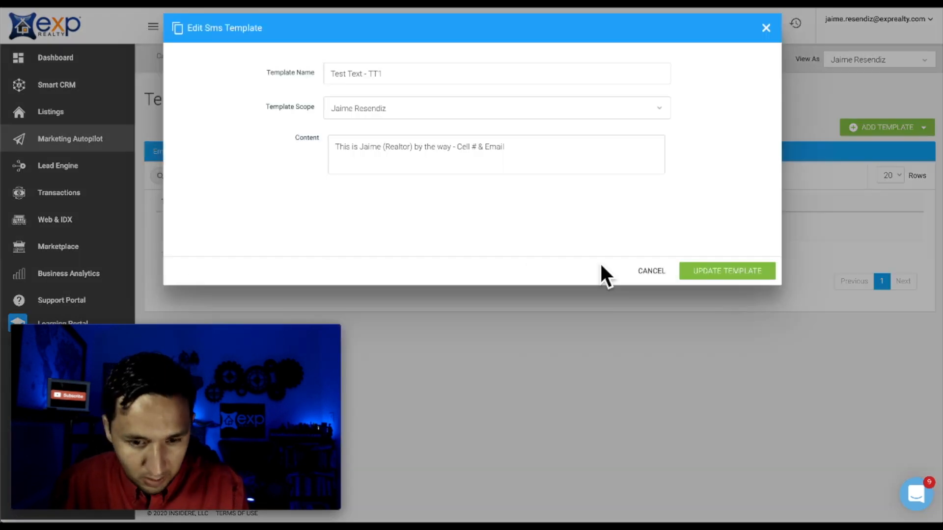
left_click(399, 81)
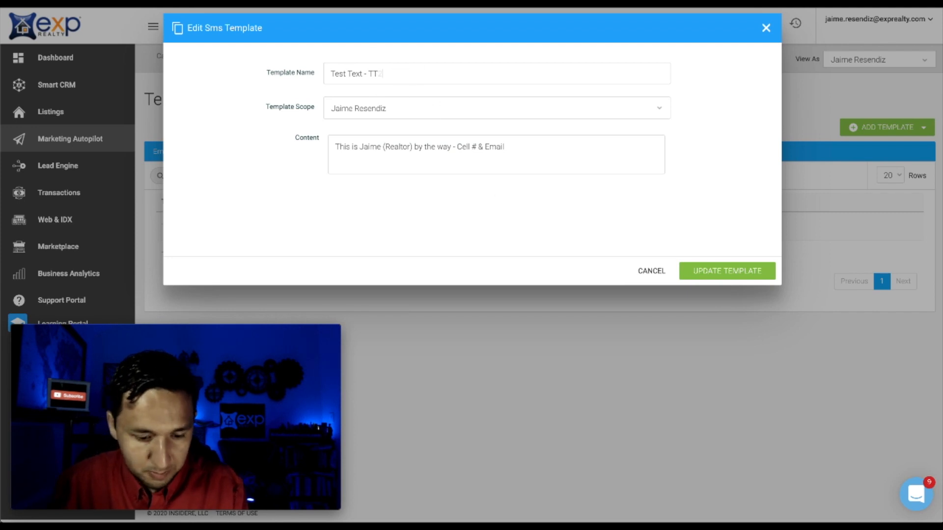
left_click(712, 273)
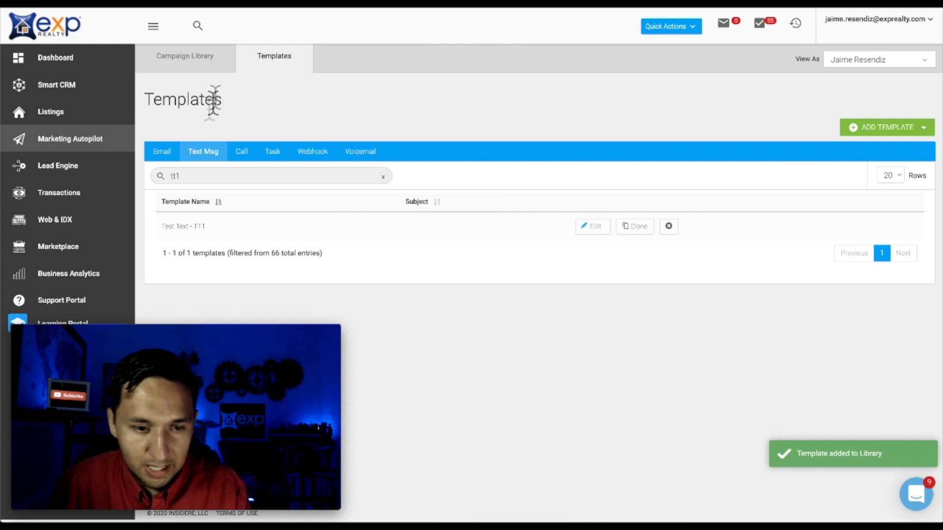
- Search the campaign library for "test" and open the "Test Video" campaign
left_click(182, 55)
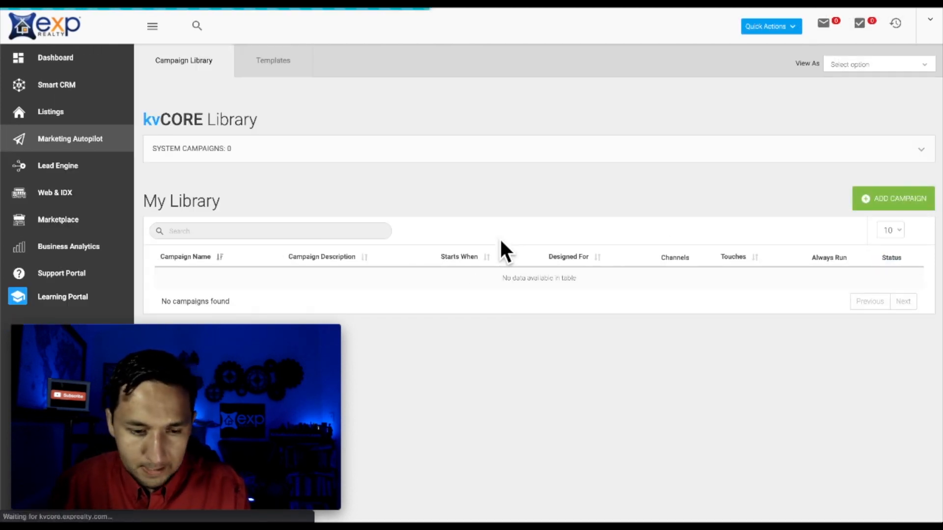
left_click(329, 225)
type("v")
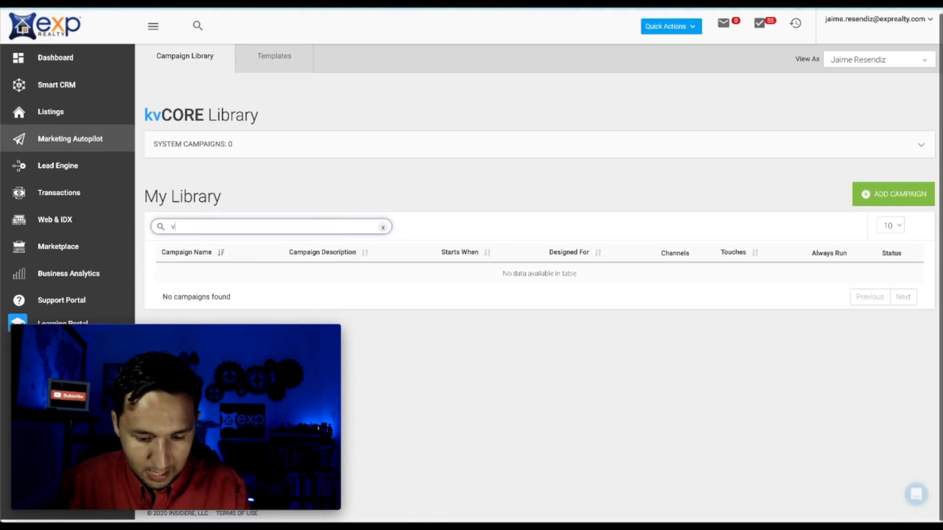
type("test")
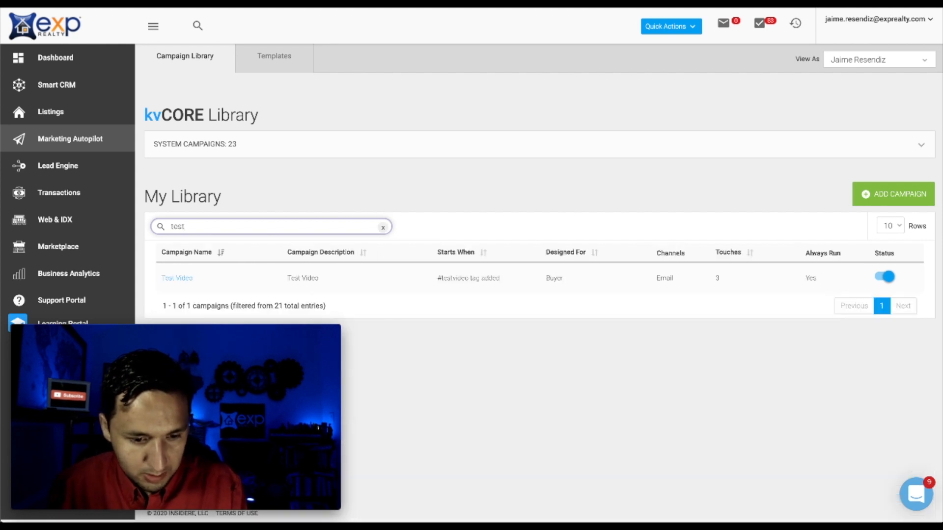
left_click(179, 279)
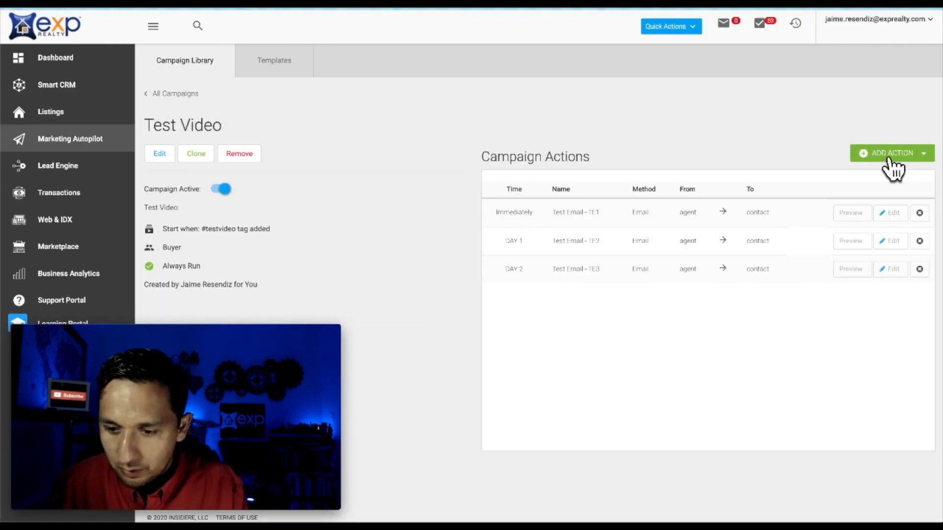
- Start a new SMS action named "Test Text - Tt1" that uses the "Test Text - TT1" template
left_click(890, 157)
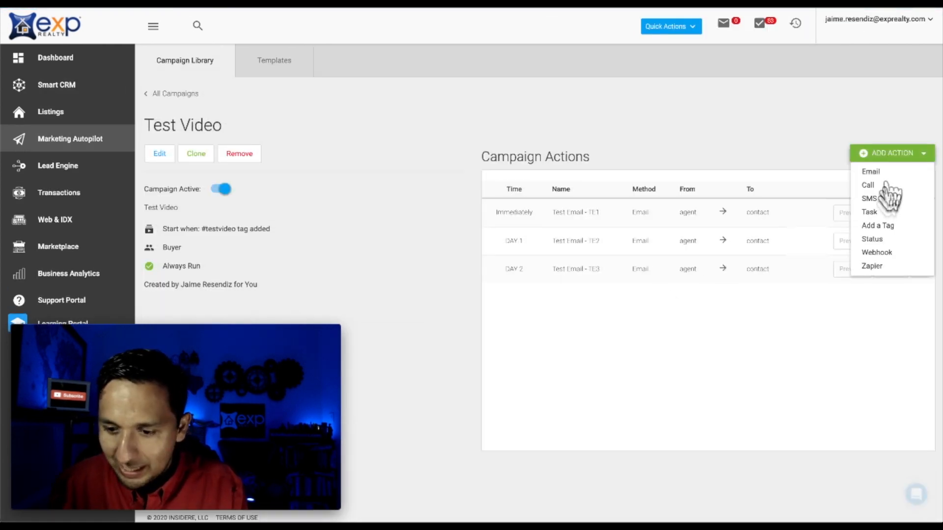
left_click(884, 199)
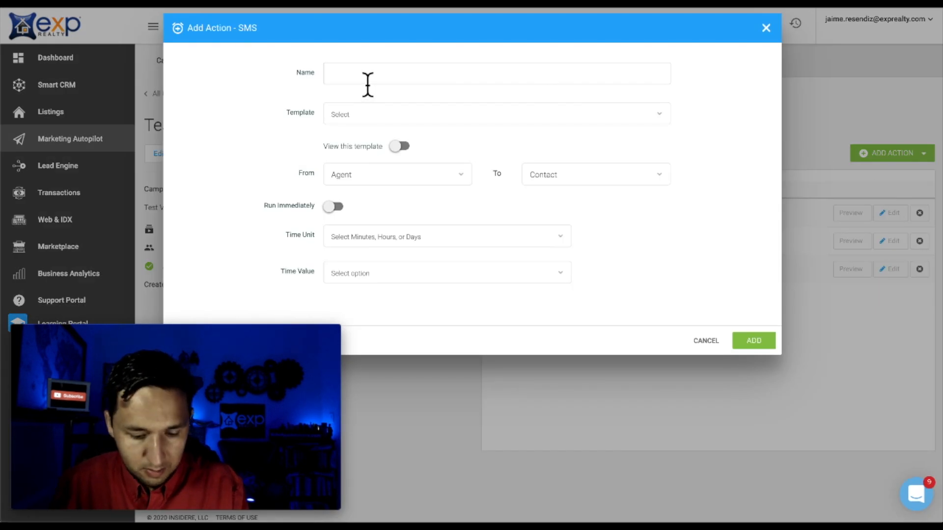
double_click(362, 81)
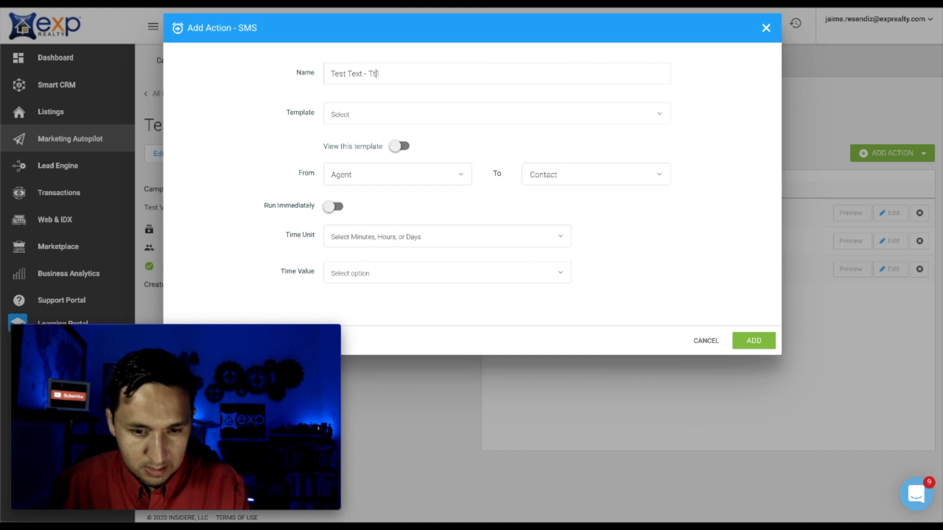
type("1")
left_click(370, 117)
type("tt1")
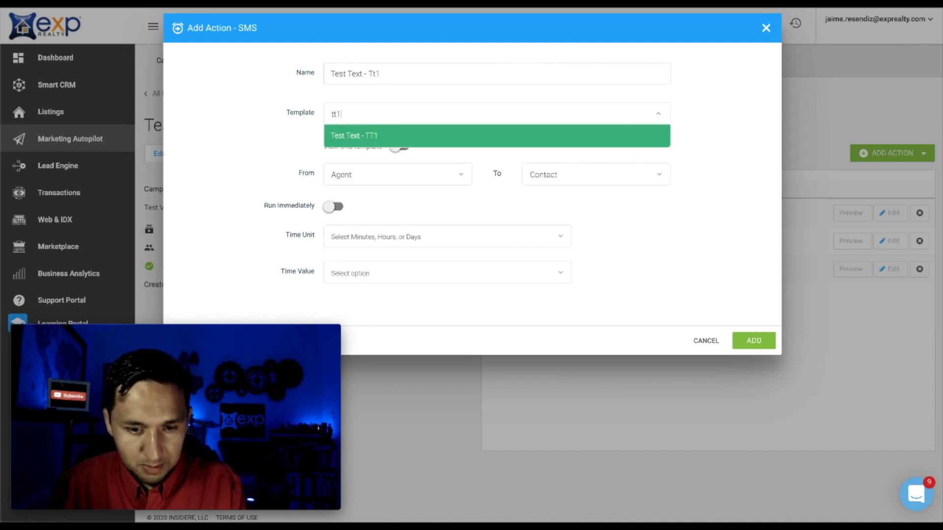
left_click(360, 138)
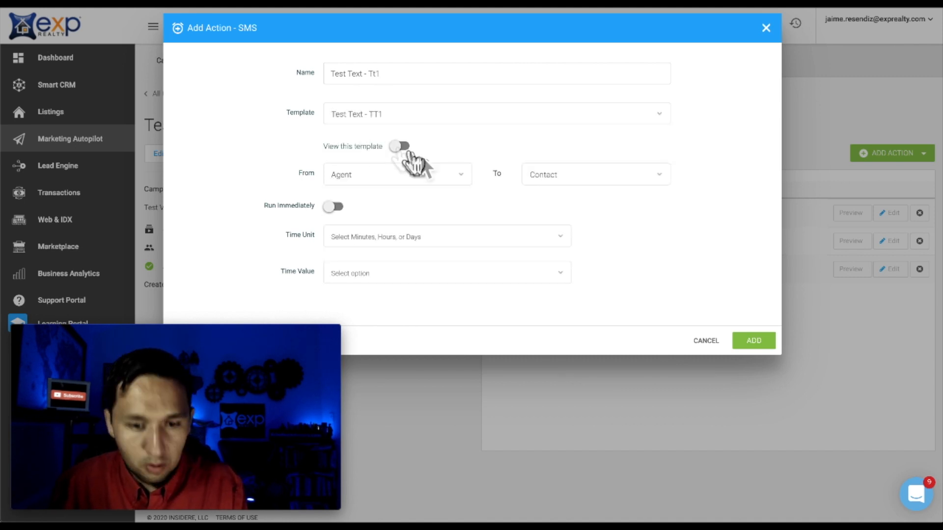
- Set the first SMS action to run immediately and add it to the campaign
left_click(398, 240)
left_click(334, 207)
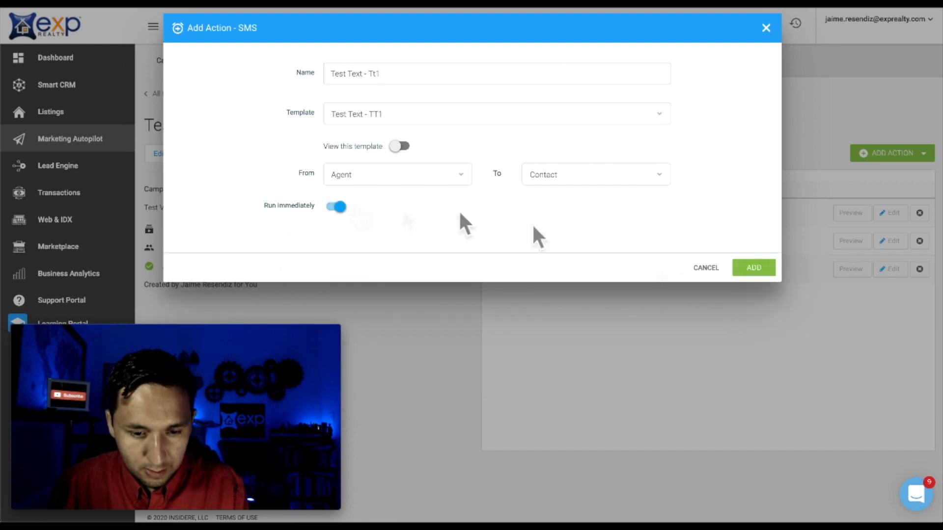
left_click(745, 268)
- Start a second SMS action named "Test Text - TT2" that uses the "Test Text - TT2" template
left_click(881, 154)
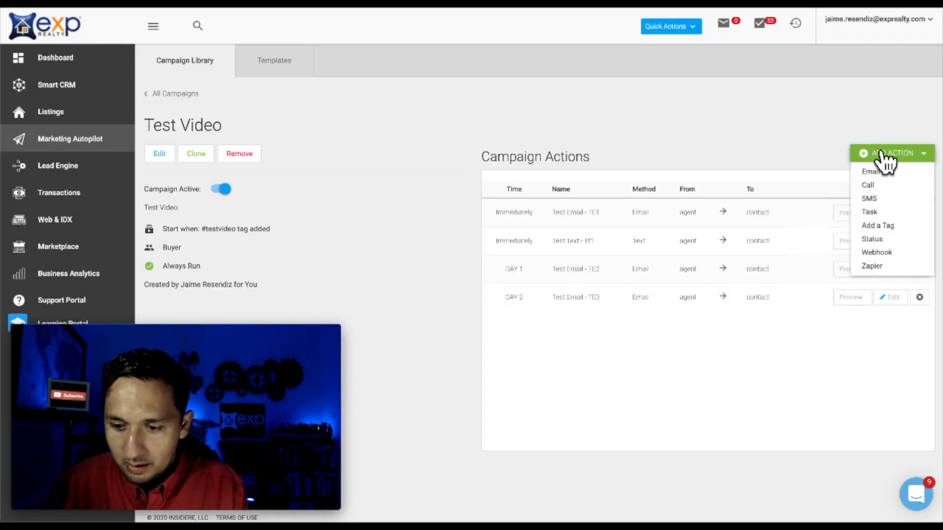
left_click(869, 199)
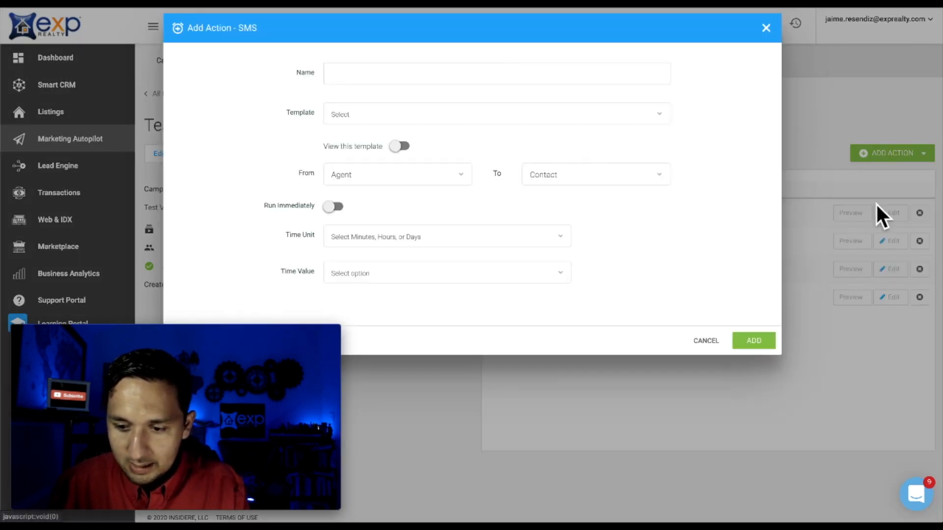
double_click(349, 76)
type("Text")
left_click(388, 76)
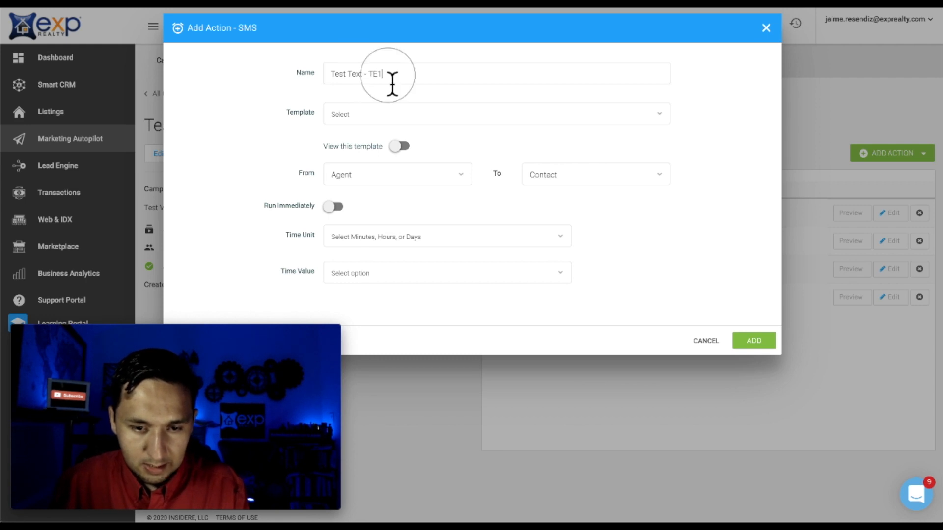
left_click(385, 80)
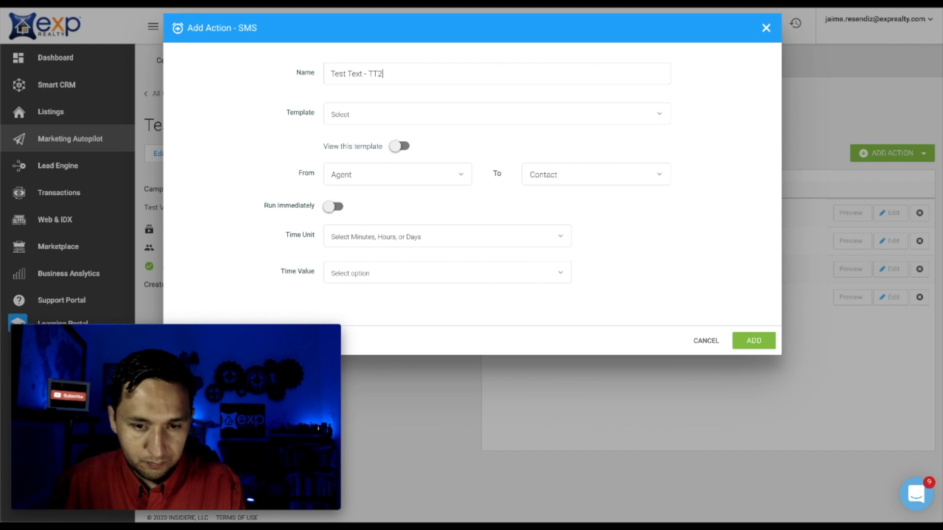
left_click(365, 76)
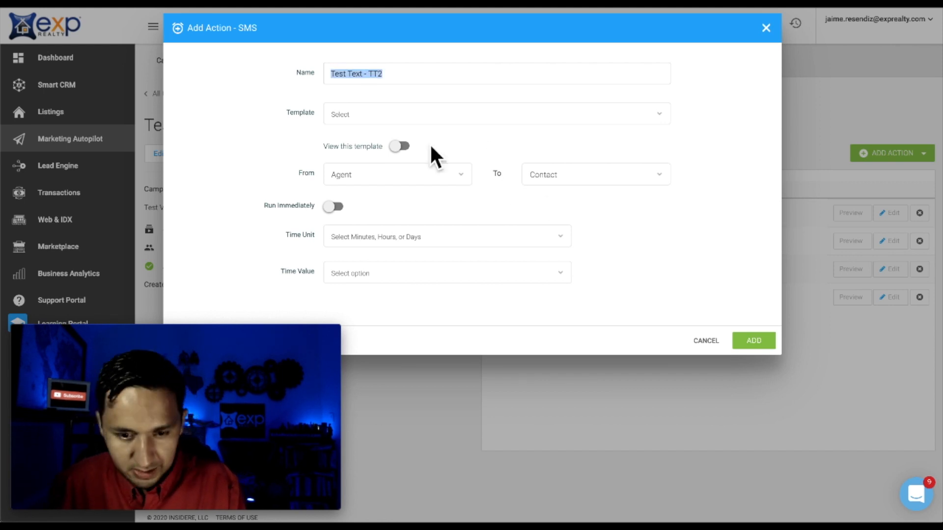
left_click(396, 117)
type("tt2")
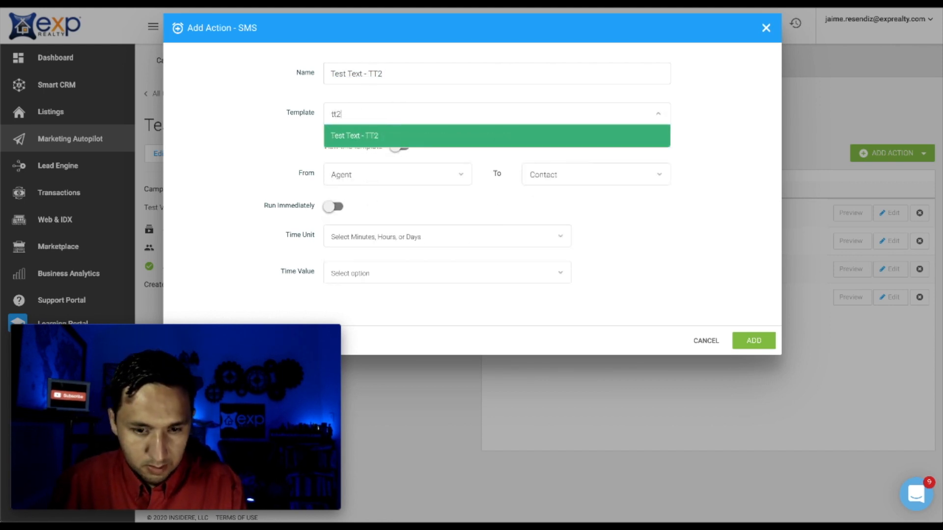
left_click(387, 137)
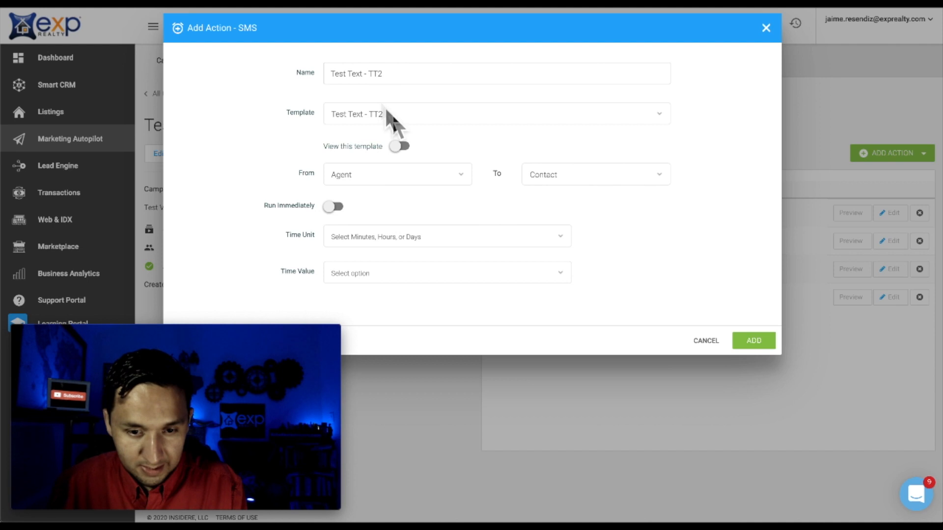
- Set the second SMS action to run after 1 minute and add it to the campaign
left_click(365, 240)
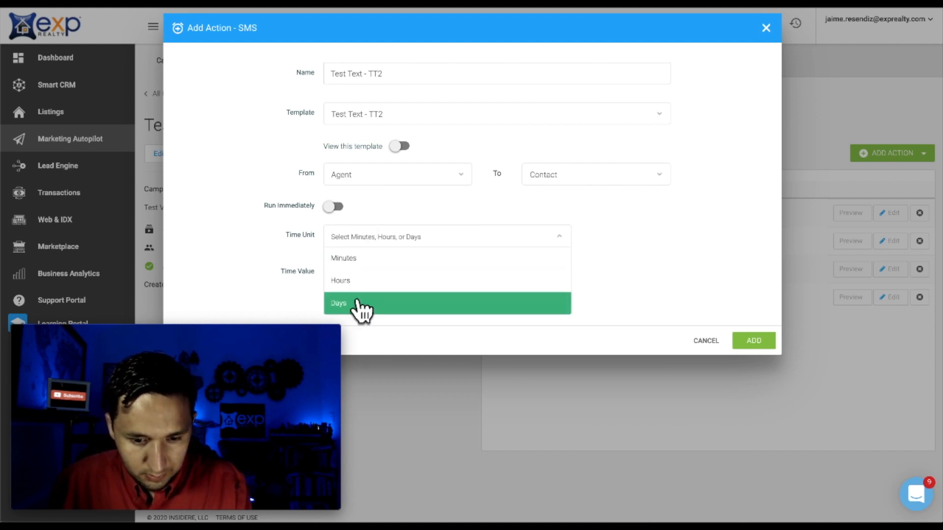
left_click(355, 265)
left_click(385, 274)
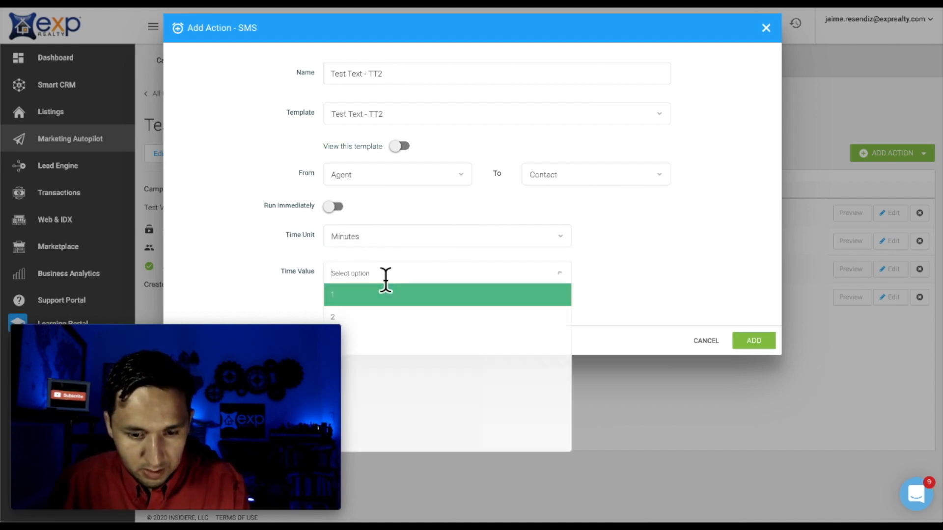
type("1")
left_click(381, 300)
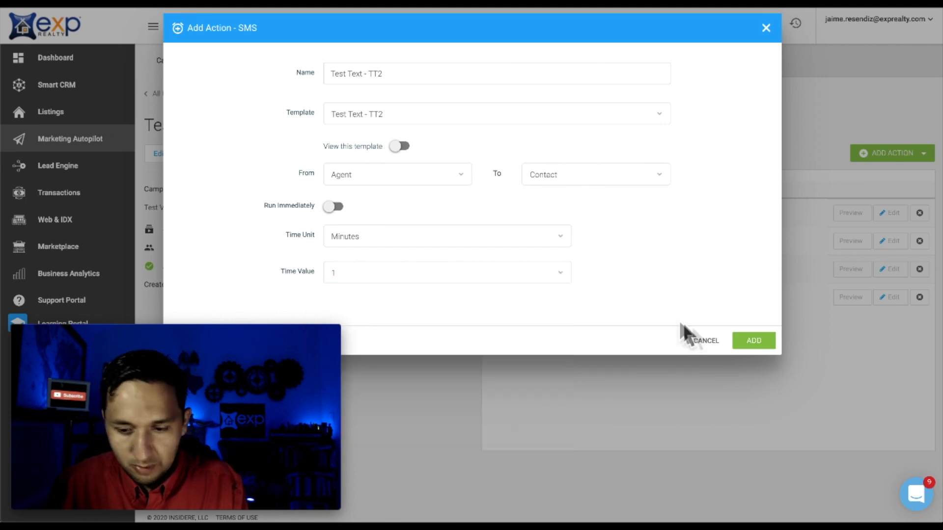
left_click(747, 343)
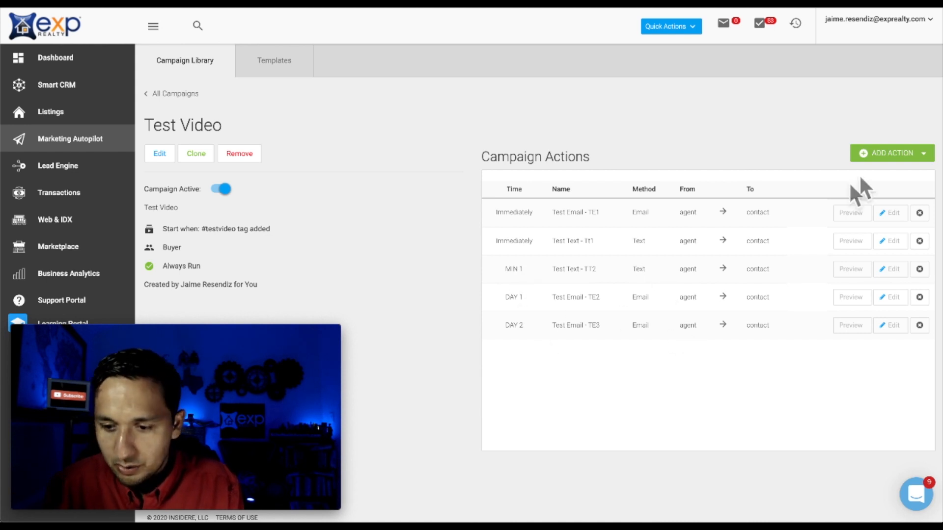
- Start a new task action named "Test Task - TT1" that uses the "Test Task - TT1" template
left_click(883, 155)
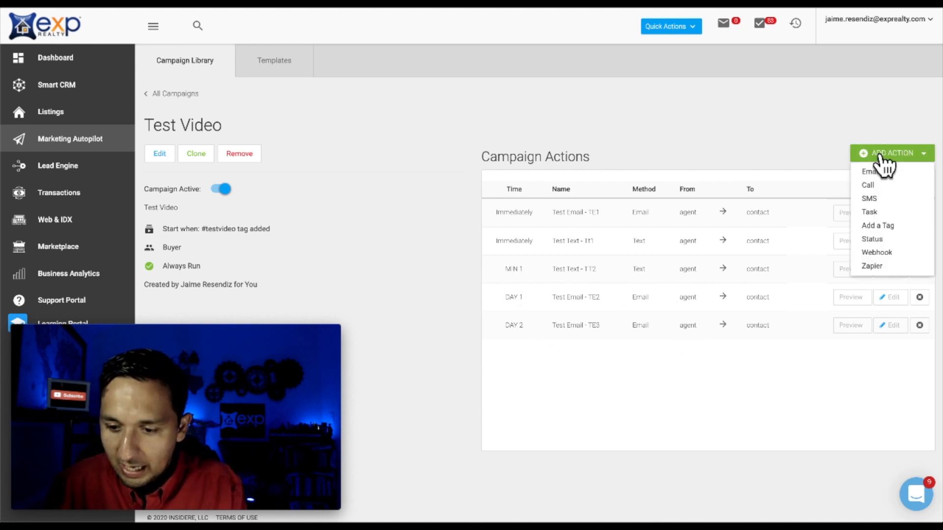
left_click(883, 210)
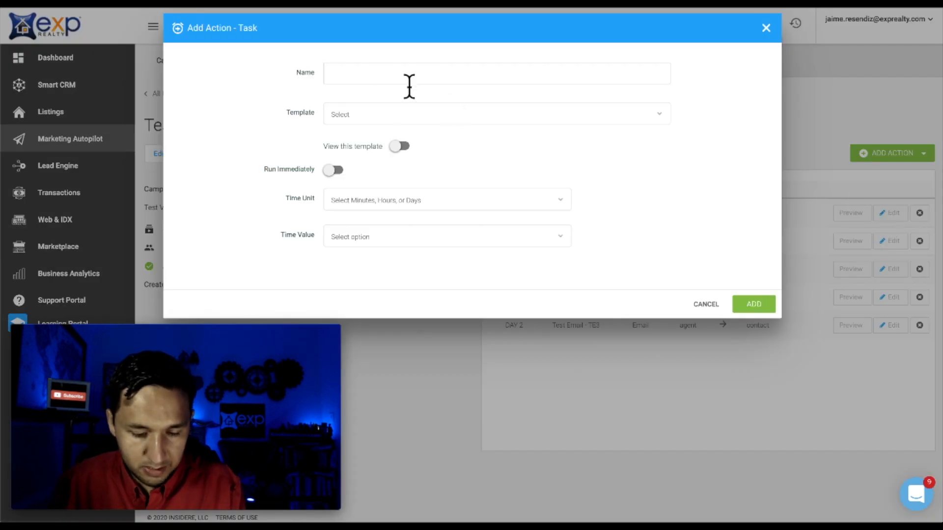
double_click(364, 80)
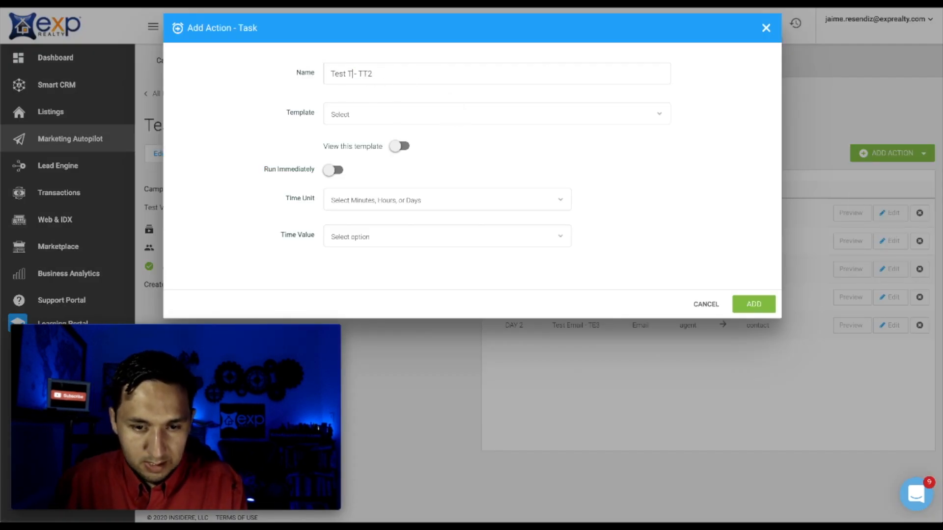
left_click(389, 77)
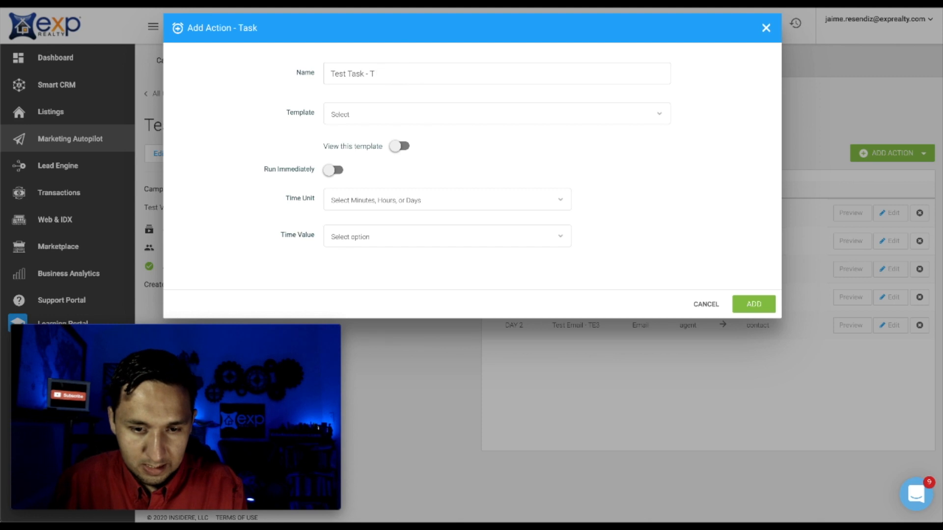
left_click(400, 118)
type("tt1")
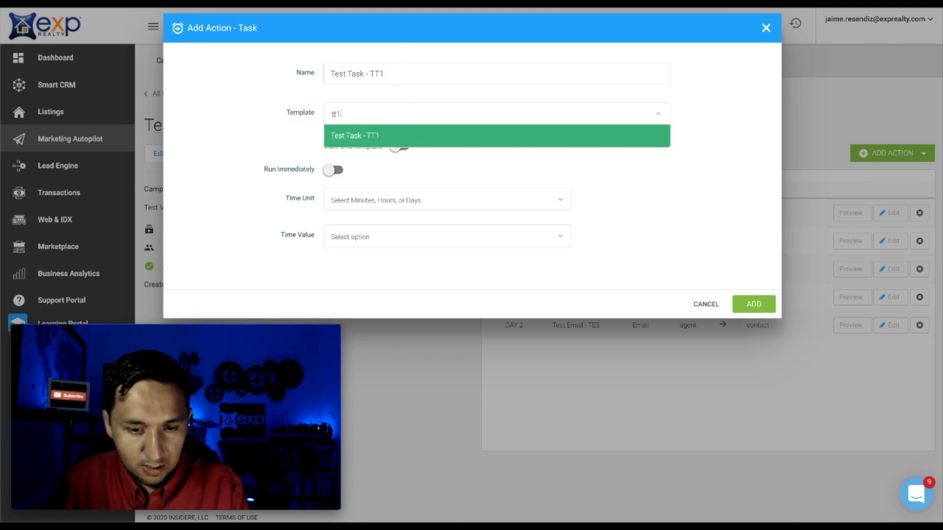
left_click(386, 138)
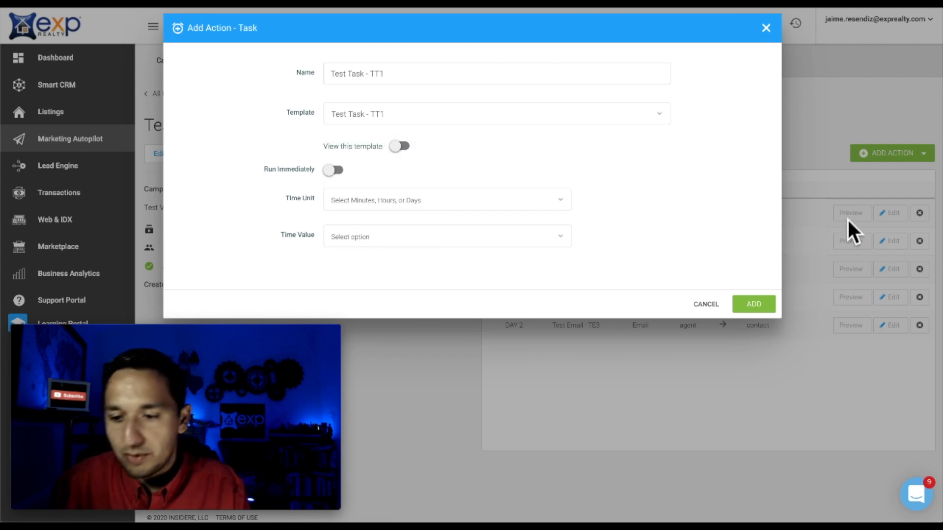
- Set the task action's timing to 3 days and add it to the campaign
left_click(376, 199)
left_click(336, 270)
left_click(378, 240)
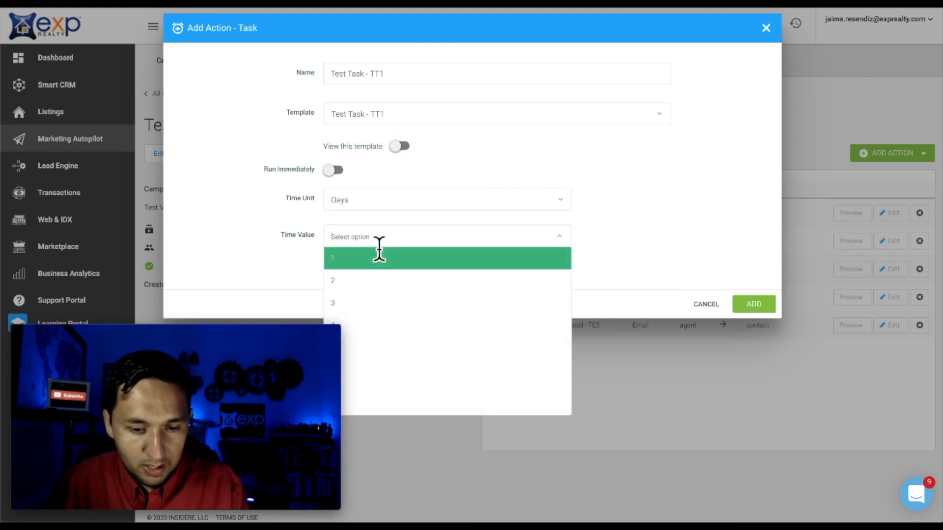
left_click(375, 305)
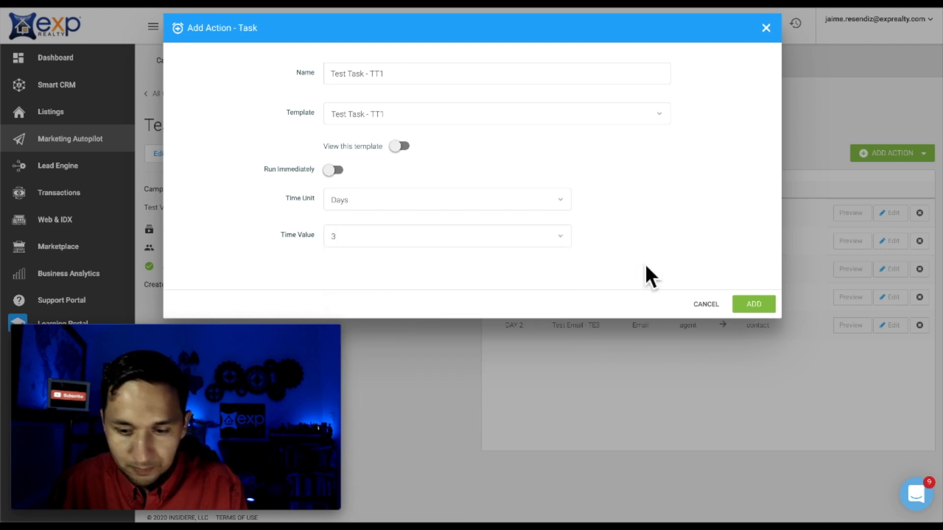
left_click(754, 304)
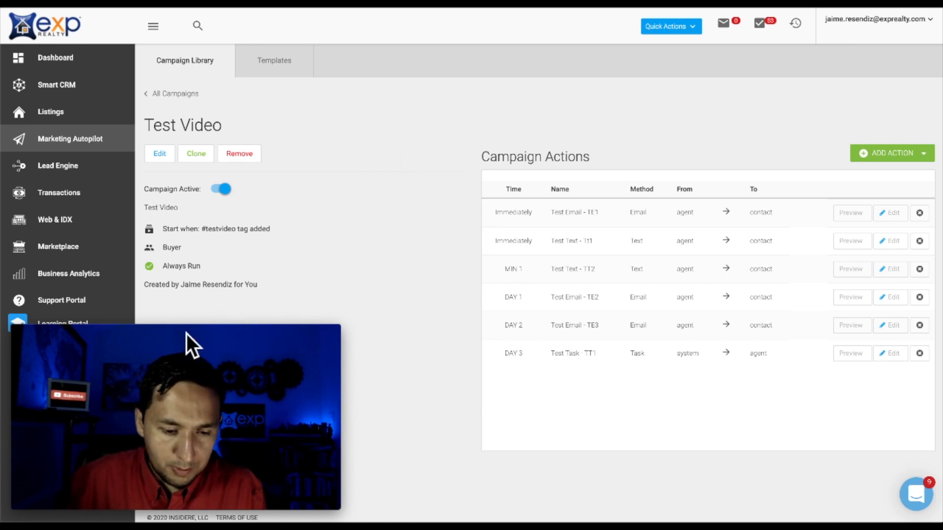
left_click_drag(185, 343, 785, 37)
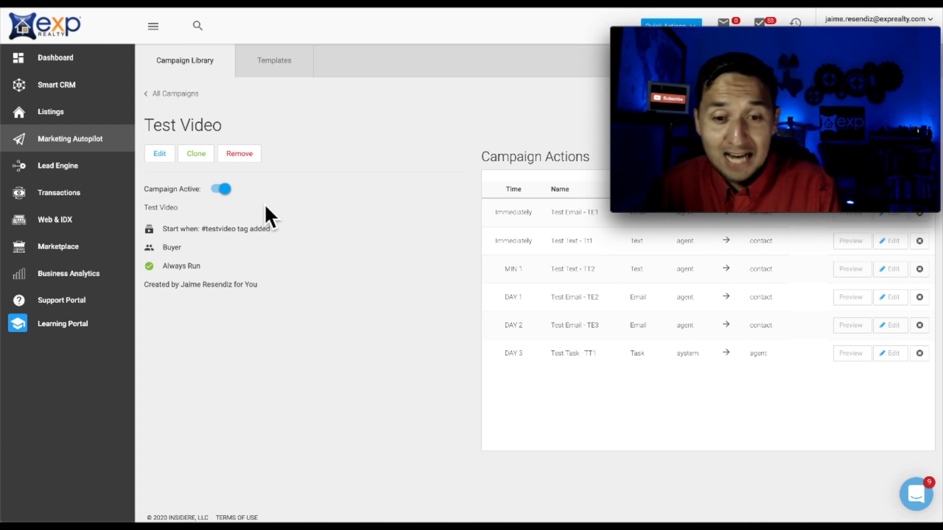
- In Smart CRM, review the bulk actions such as Add Hashtag(s) for the first three contacts, then clear their selection
left_click(57, 88)
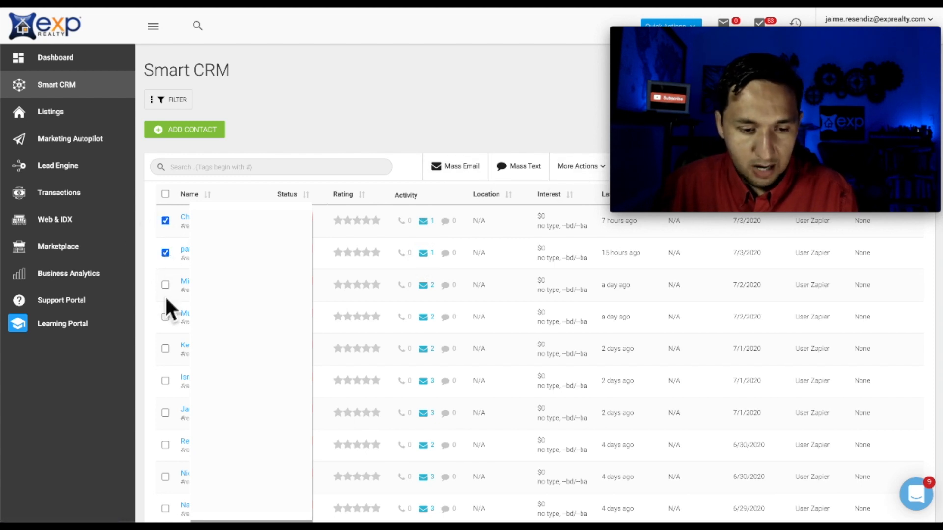
left_click(572, 170)
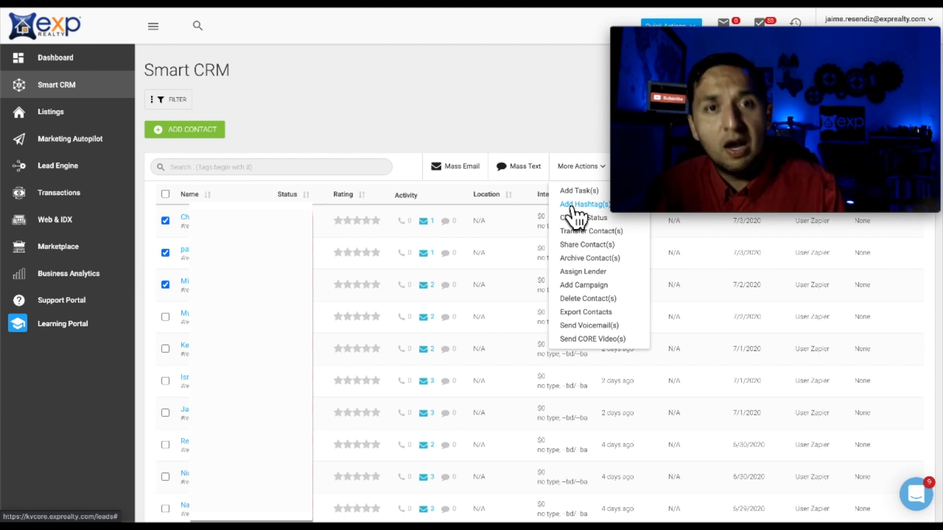
left_click(166, 222)
left_click(167, 252)
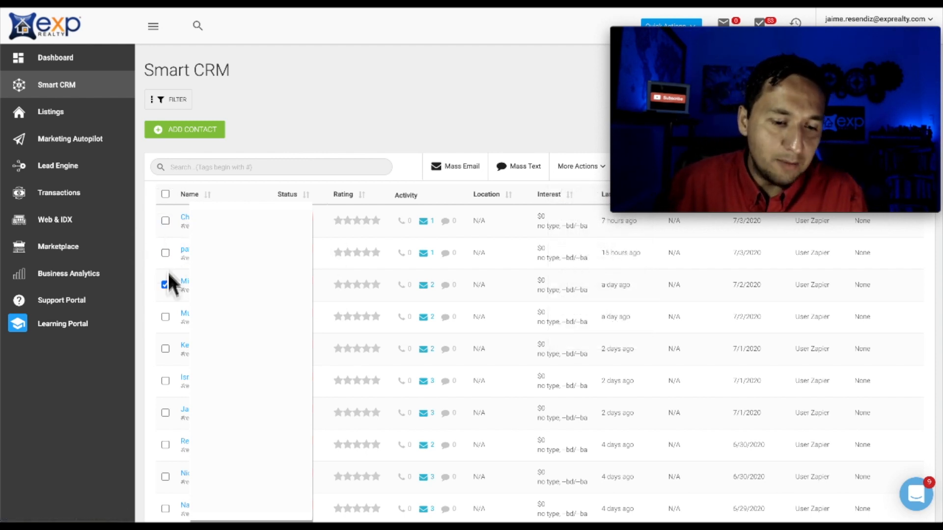
left_click(167, 285)
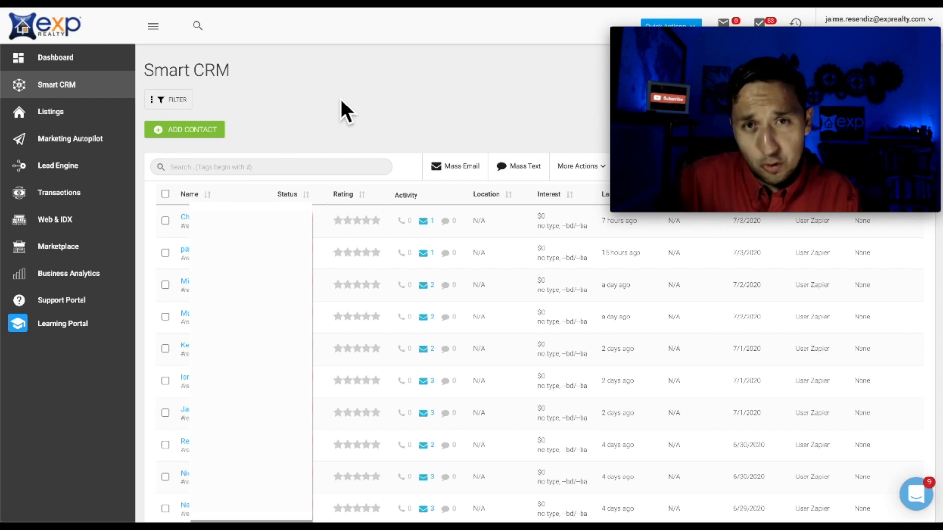
- Search the Marketplace for "api" and open the details of Api Nation Integrations
left_click(69, 247)
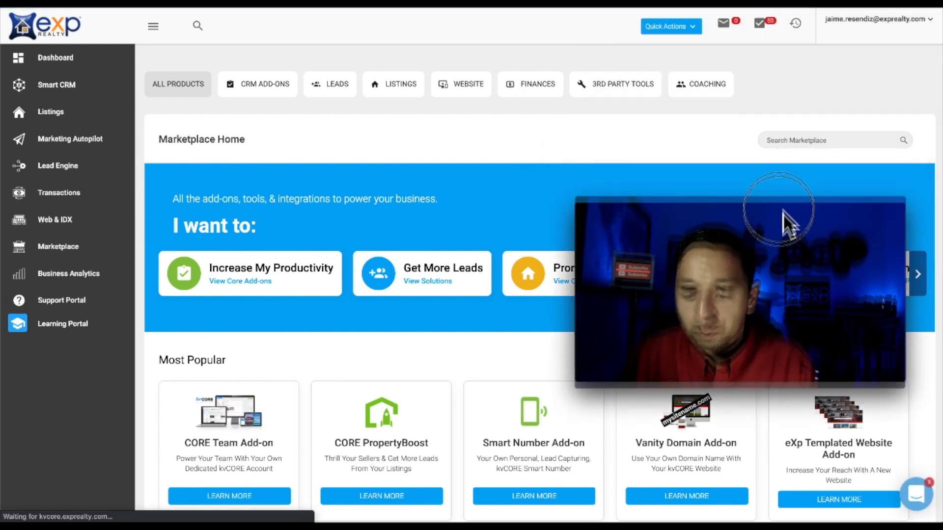
left_click(796, 141)
type("api")
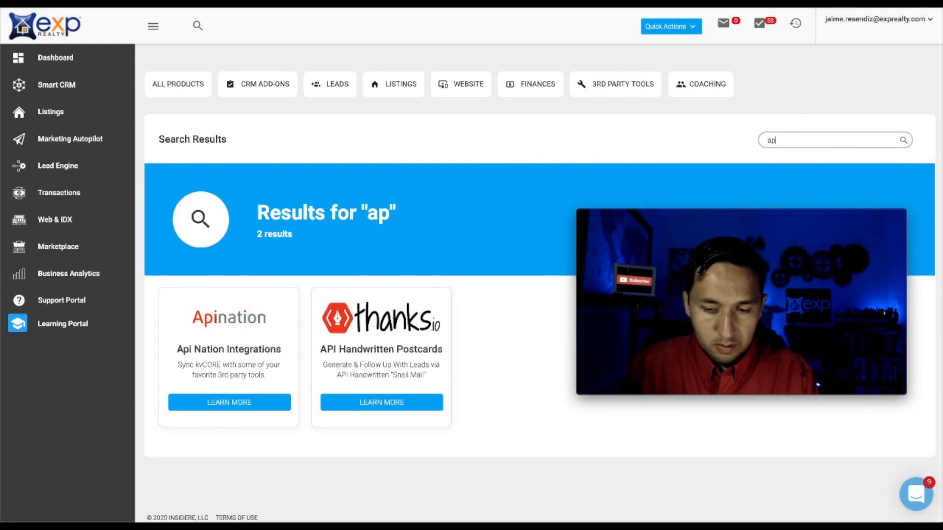
left_click(212, 403)
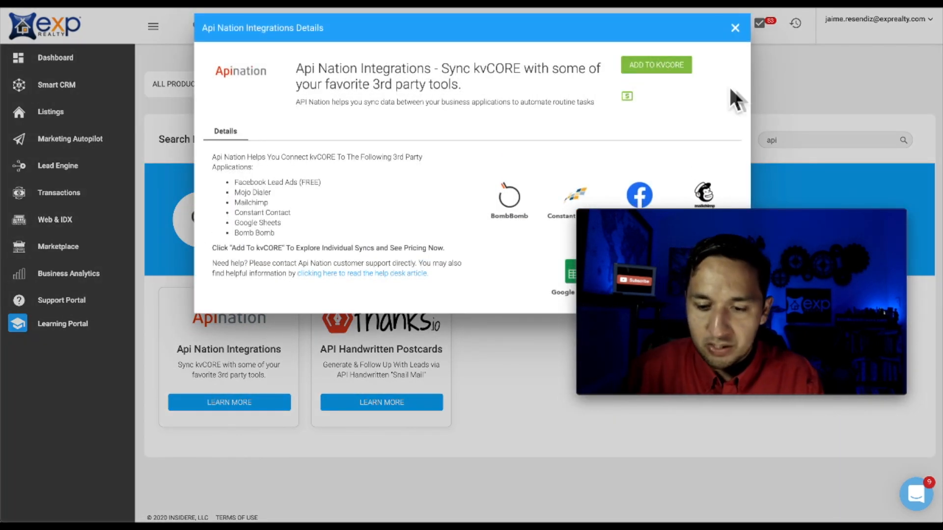
left_click_drag(841, 218, 861, 326)
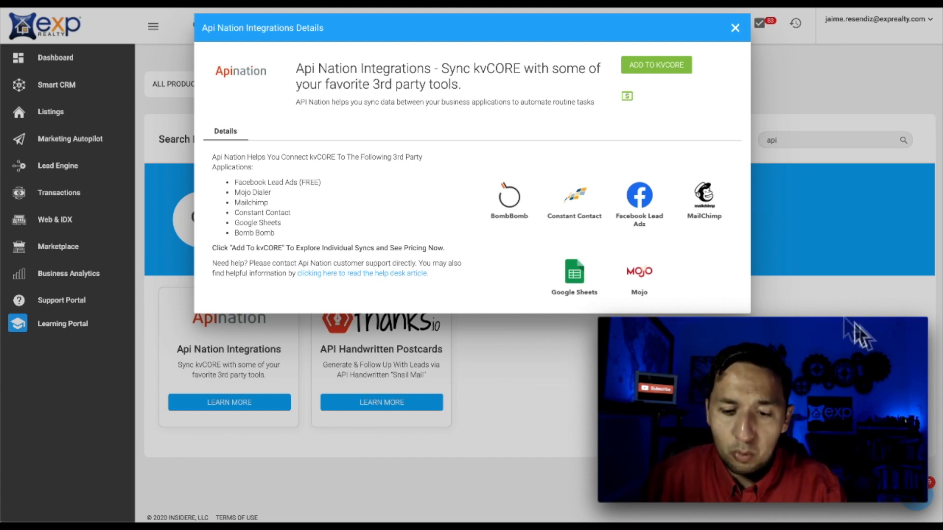
- Add Api Nation to kvCORE, choose the Facebook Lead Ads integration and connect kvCORE with the account's username and password
left_click(651, 67)
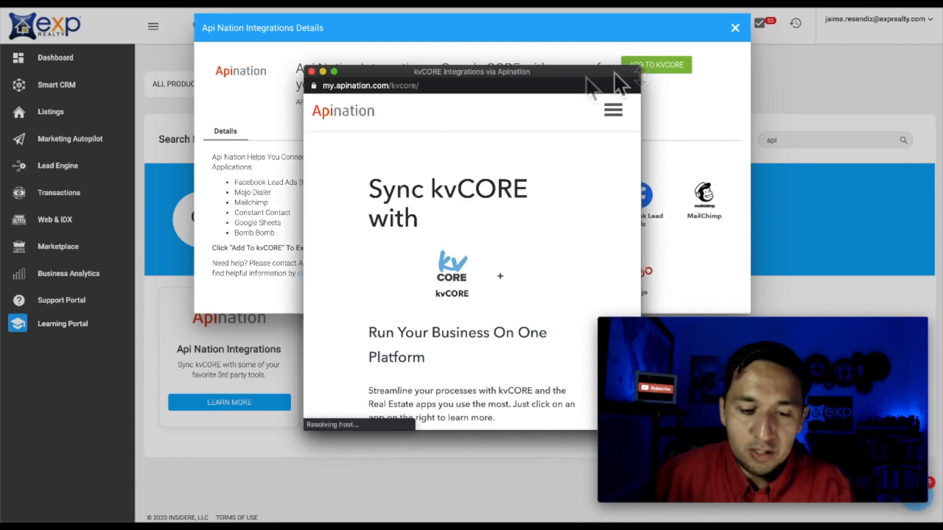
scroll(467, 265, "down", 10)
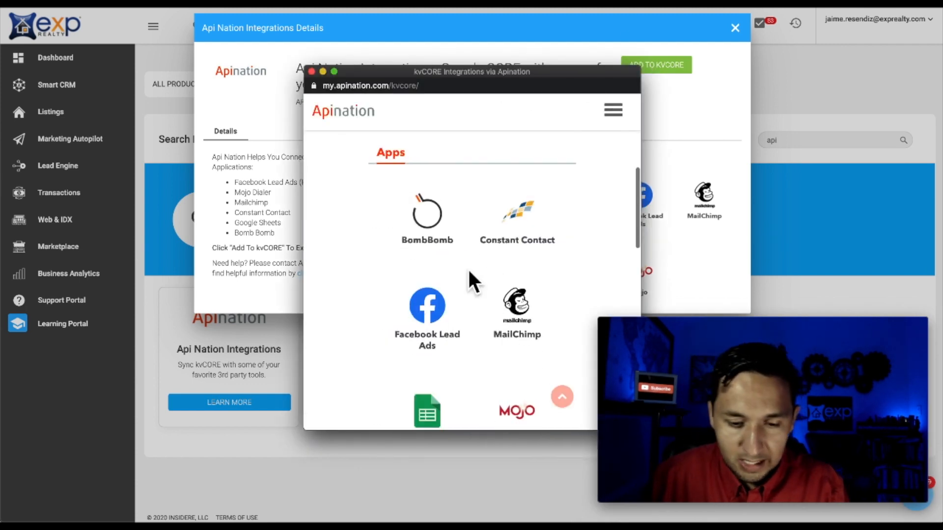
left_click(427, 300)
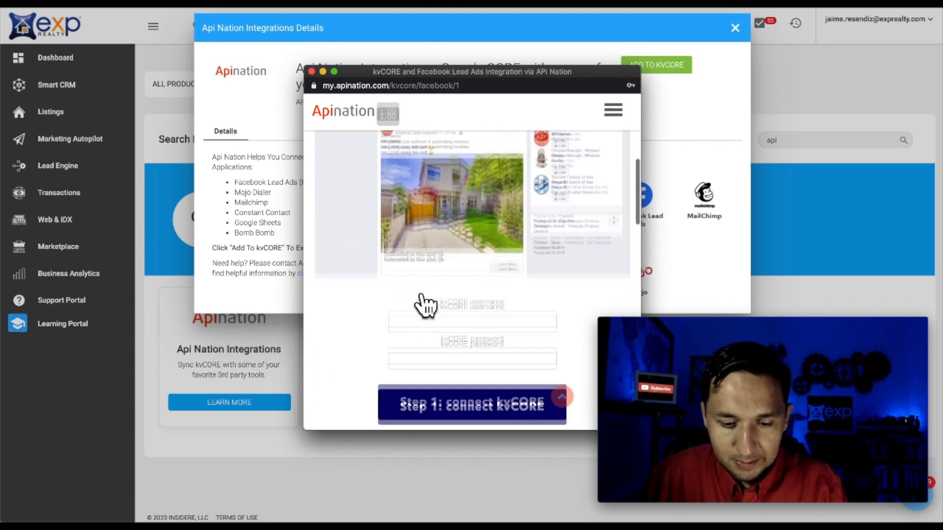
type("jaime")
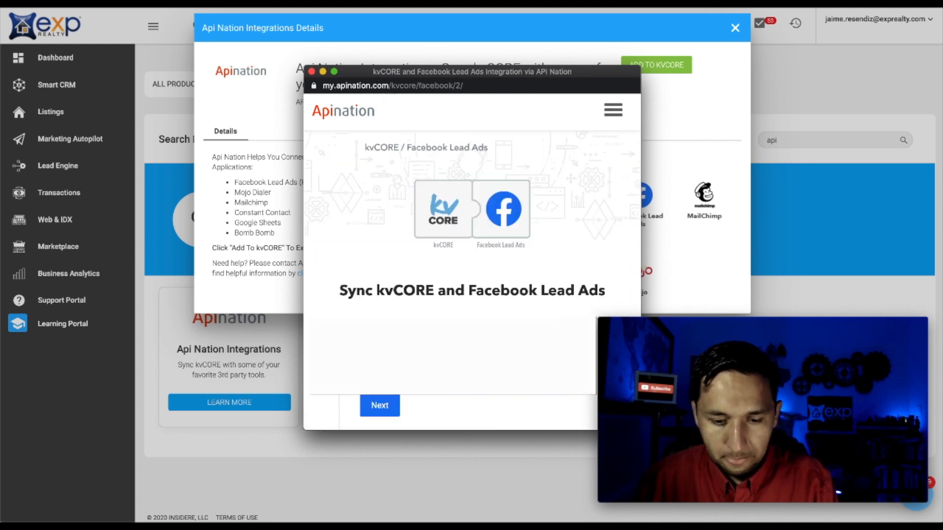
- Continue the Facebook Lead Ads sync with the already connected Facebook account
scroll(444, 336, "down", 2)
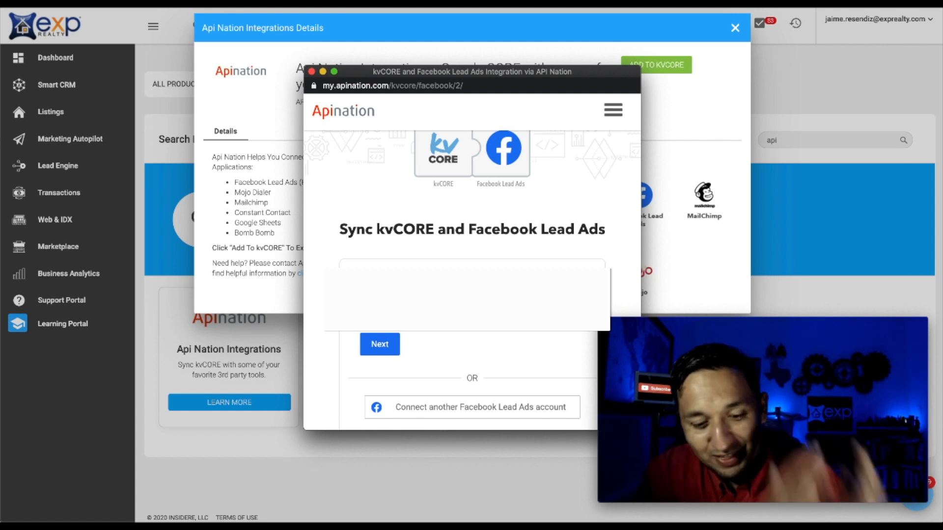
scroll(472, 280, "down", 2)
scroll(472, 280, "up", 1)
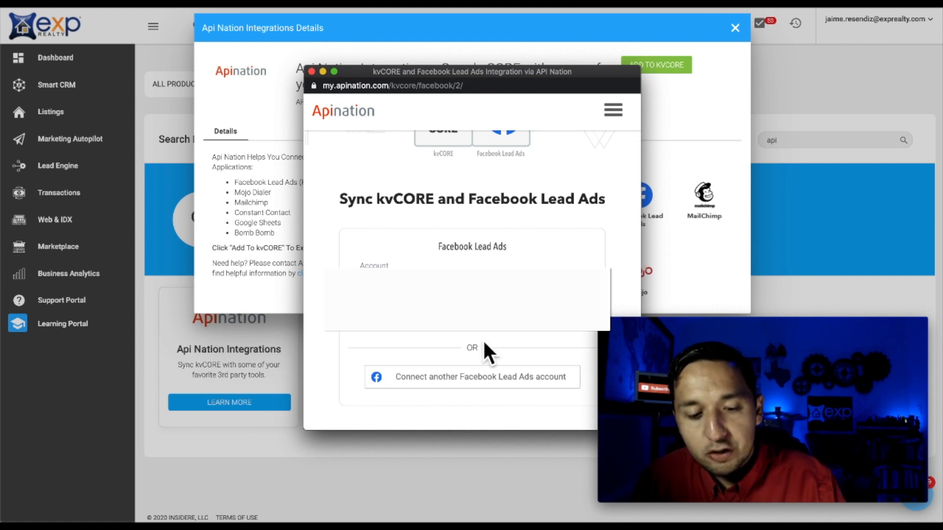
left_click(385, 329)
- Select the Cleburne leadgen form for the New Facebook Lead trigger
scroll(402, 271, "down", 3)
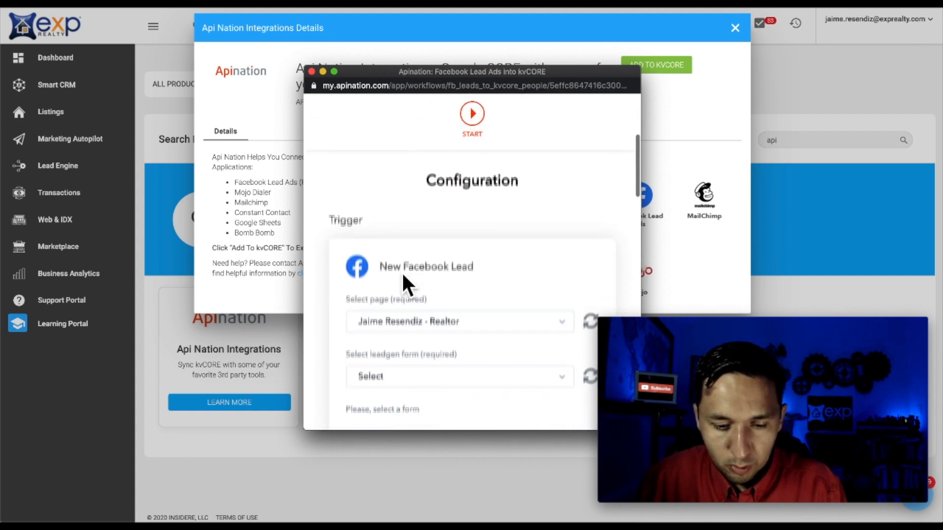
scroll(431, 302, "down", 1)
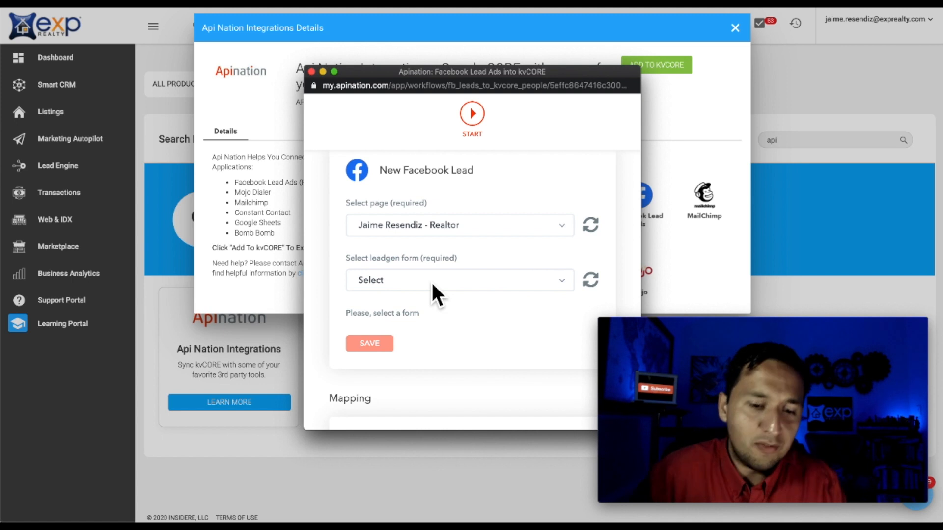
left_click(432, 293)
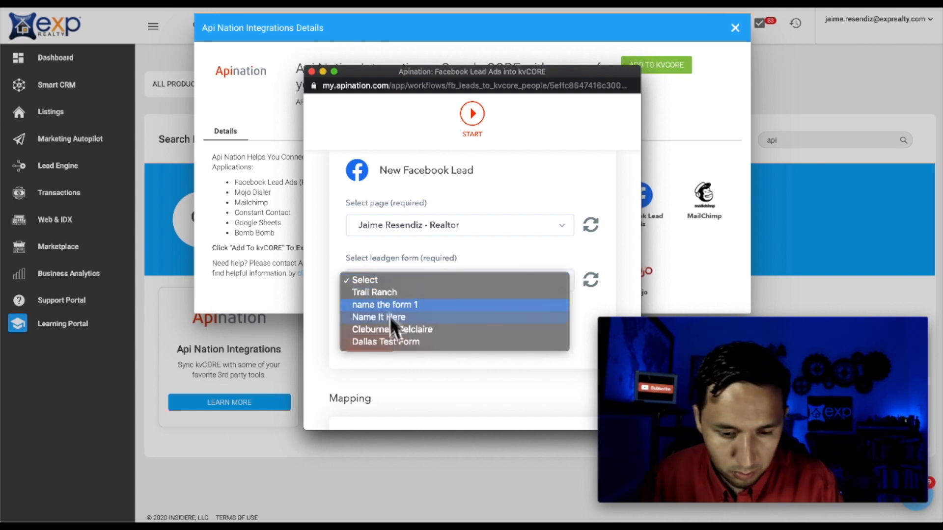
left_click(397, 330)
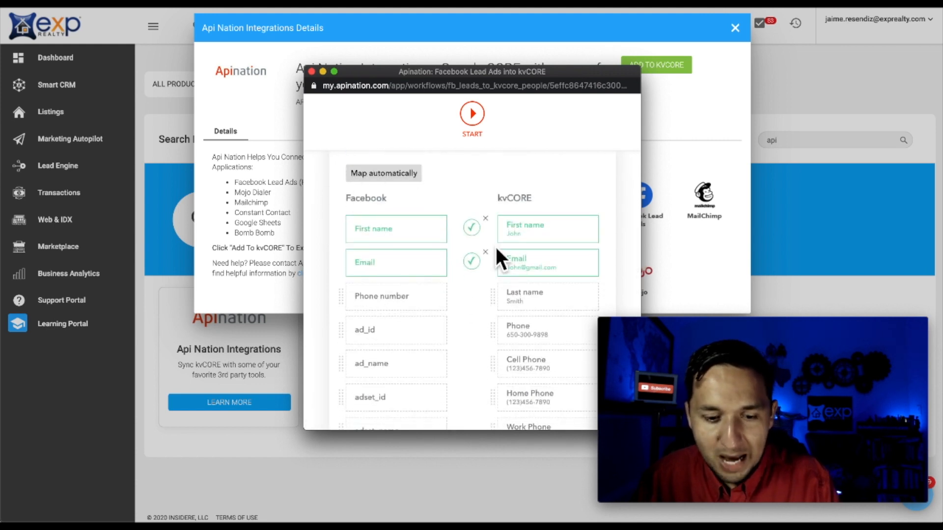
- Map Facebook's Phone number field to kvCORE's Cell Phone field
scroll(495, 246, "down", 1)
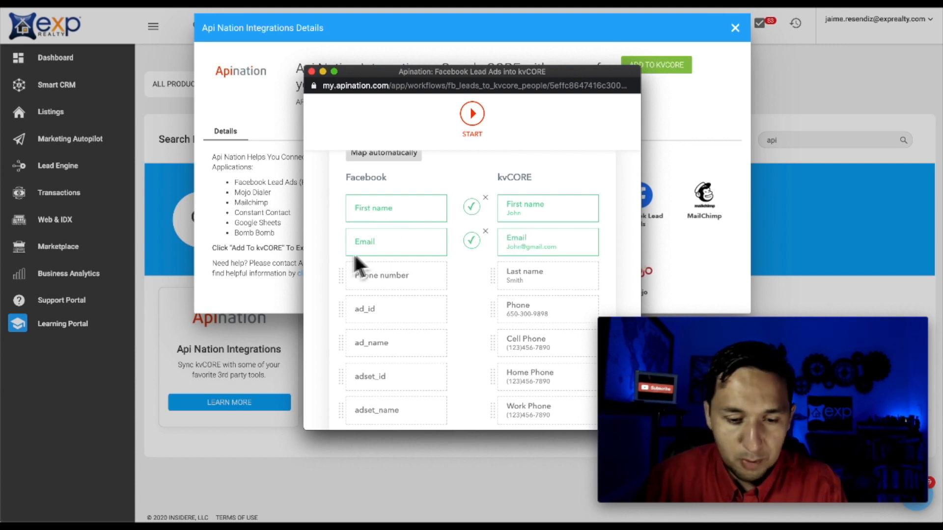
left_click_drag(393, 277, 520, 348)
scroll(405, 250, "down", 2)
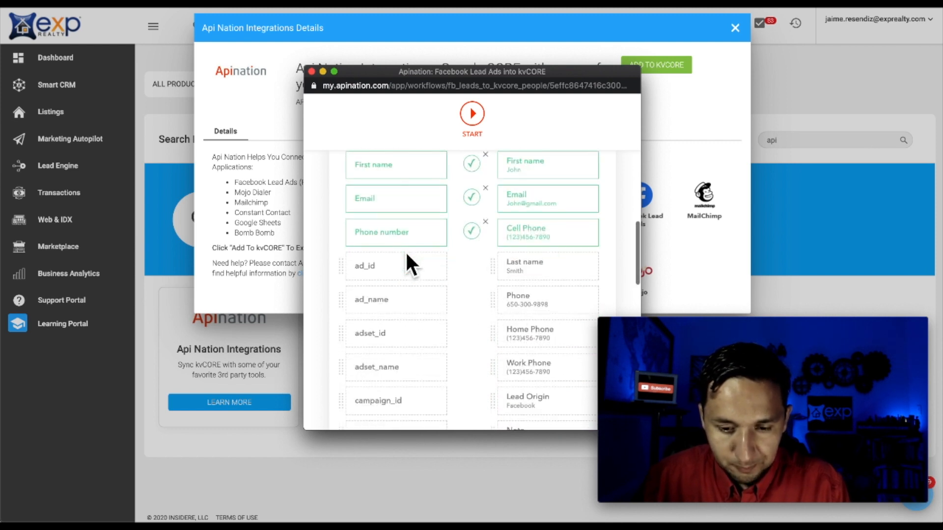
scroll(405, 250, "down", 10)
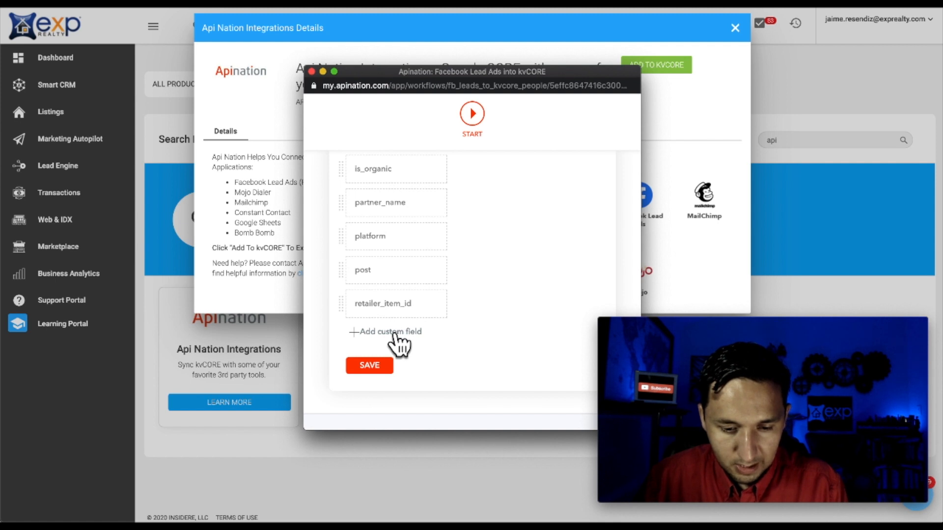
- Add a custom Facebook field named Hashtag with the field value #testvid to the Lead Ads mapping
left_click(399, 344)
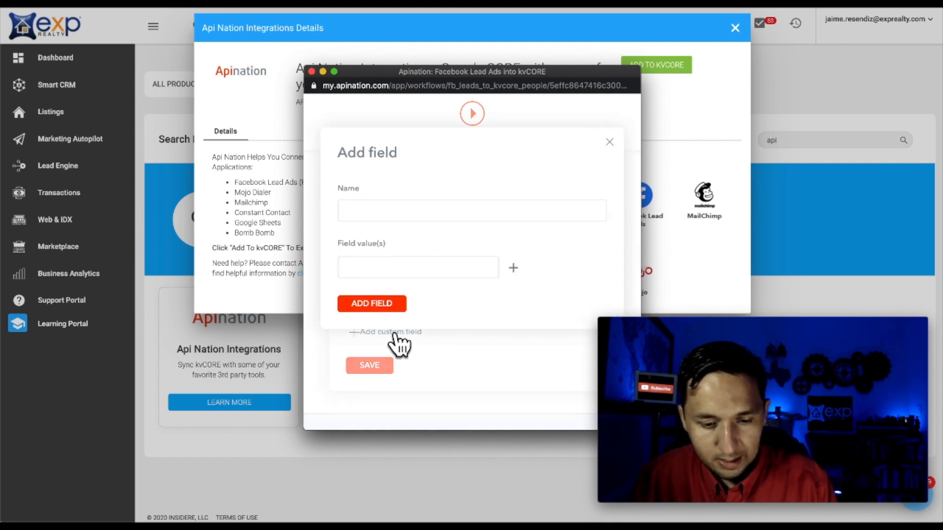
left_click(381, 215)
type("Hashtag")
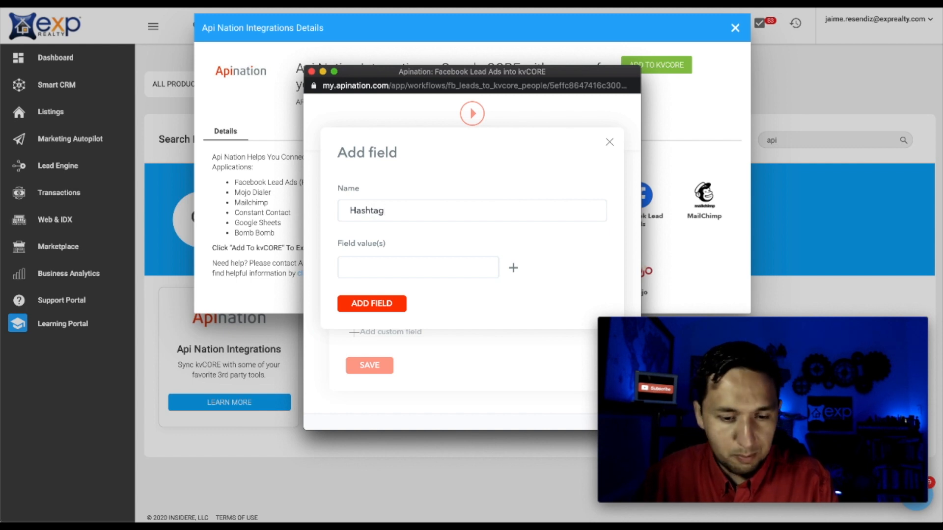
left_click(368, 278)
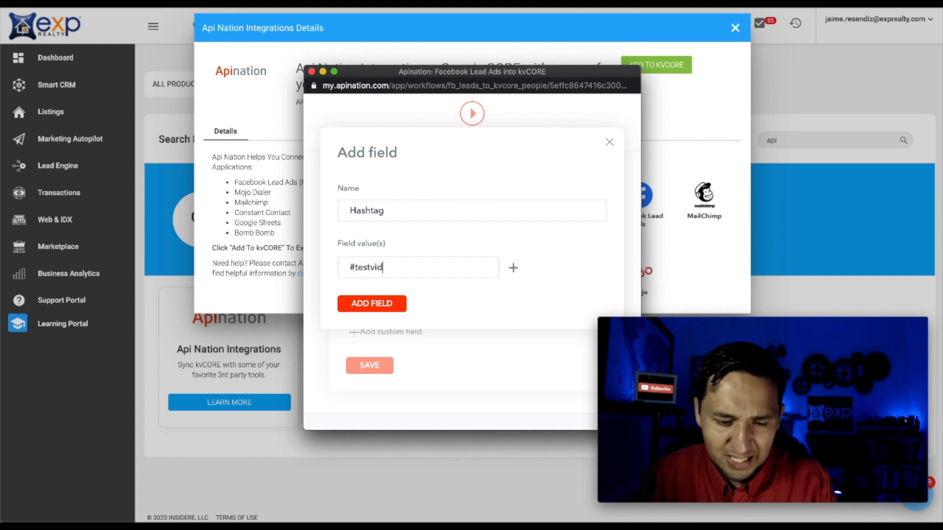
left_click(373, 303)
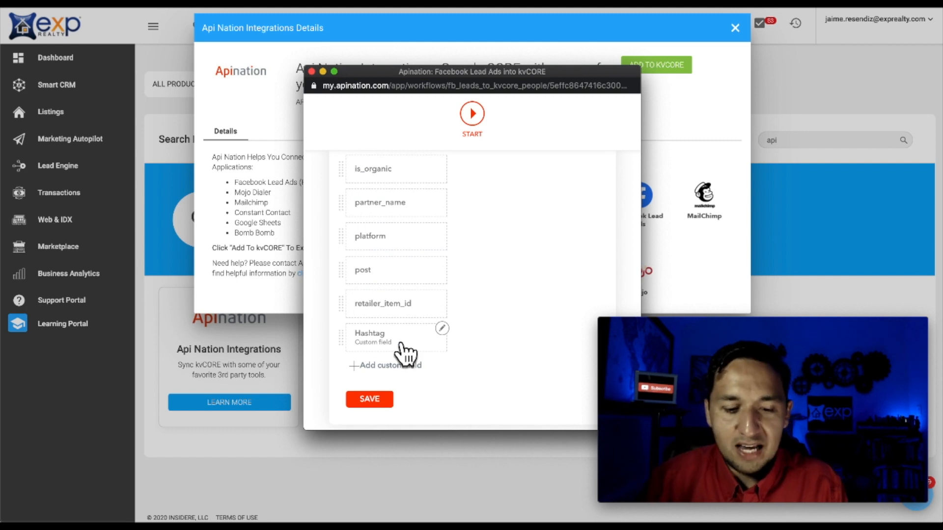
- Map the Hashtag custom field to kvCORE's Note field and remap Facebook's Phone number to kvCORE's Phone field
scroll(380, 341, "up", 5)
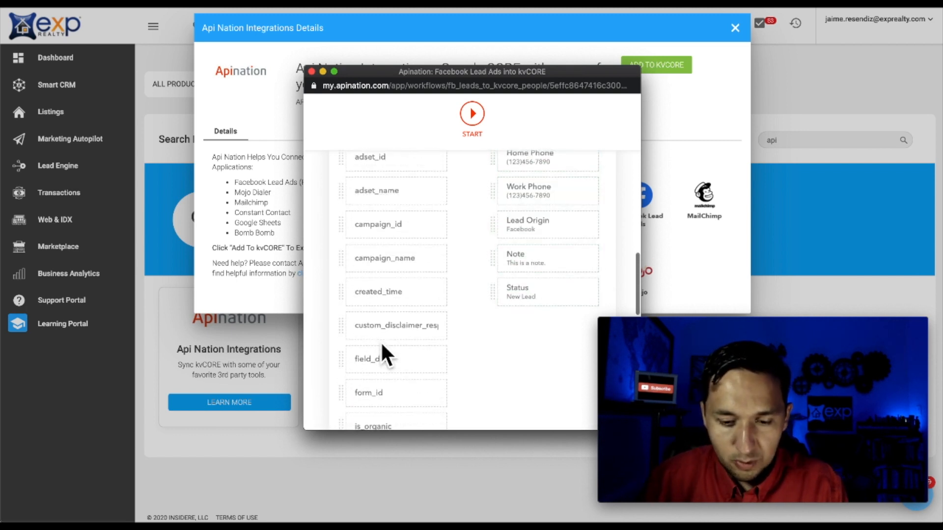
left_click_drag(380, 340, 517, 258)
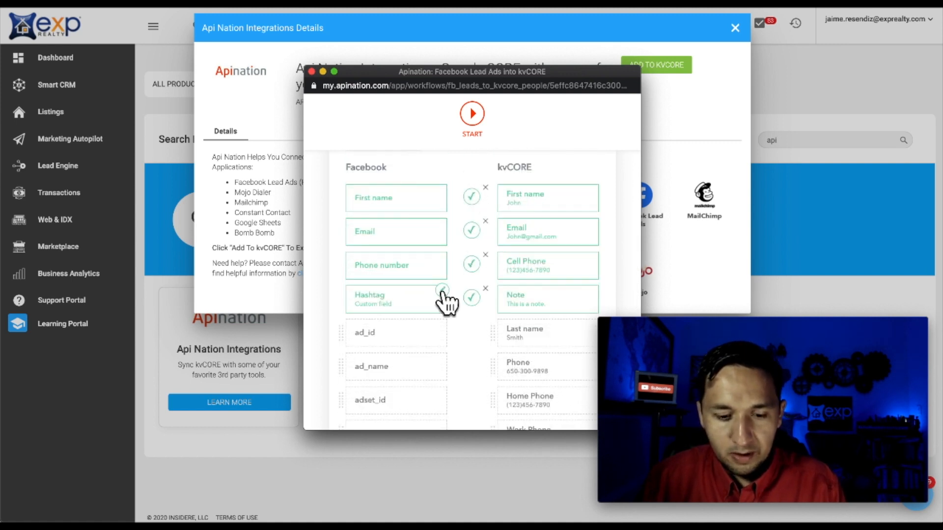
left_click(485, 255)
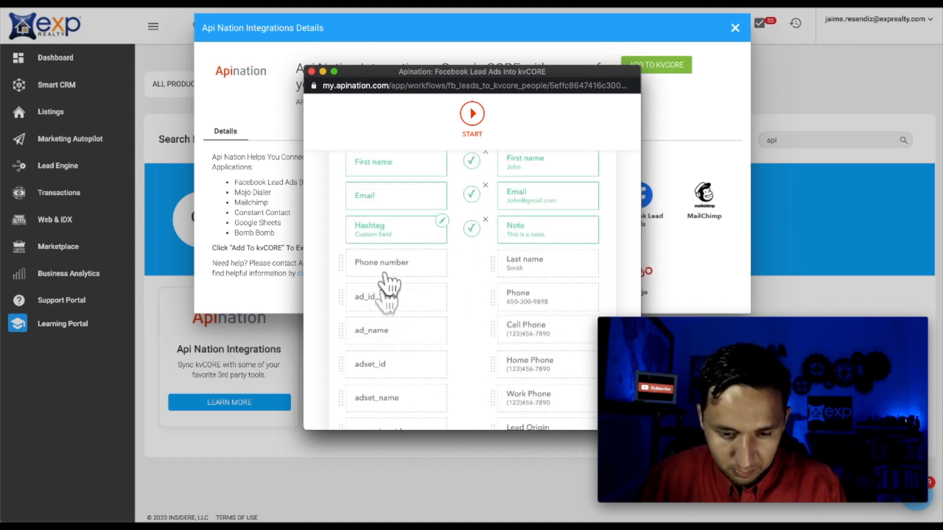
left_click_drag(379, 269, 523, 297)
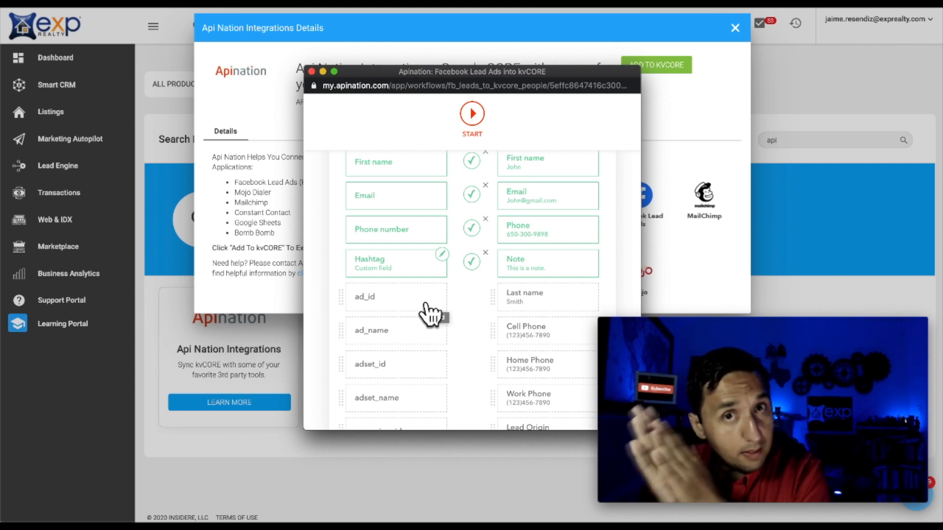
- Look over the rest of the field mapping, and close the Apination workflow window and the Api Nation Integrations details
scroll(515, 282, "down", 3)
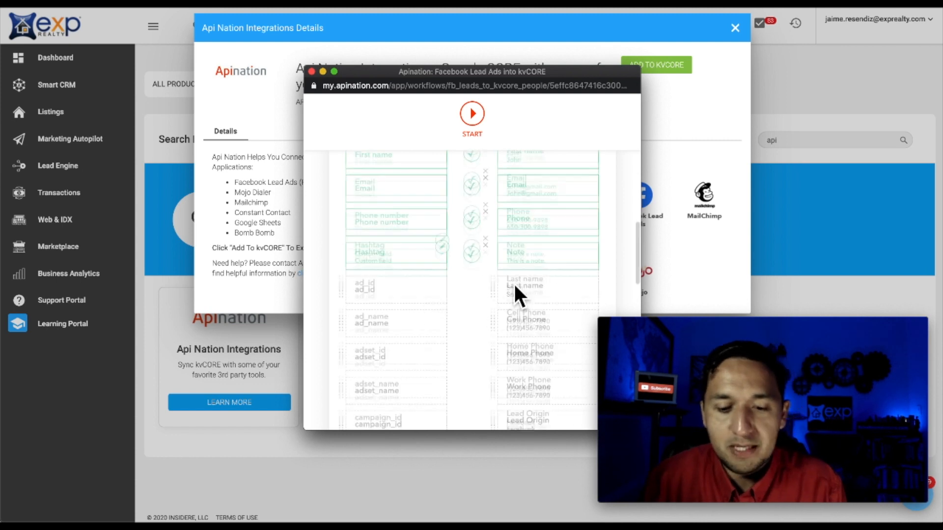
scroll(514, 283, "up", 3)
scroll(514, 282, "down", 3)
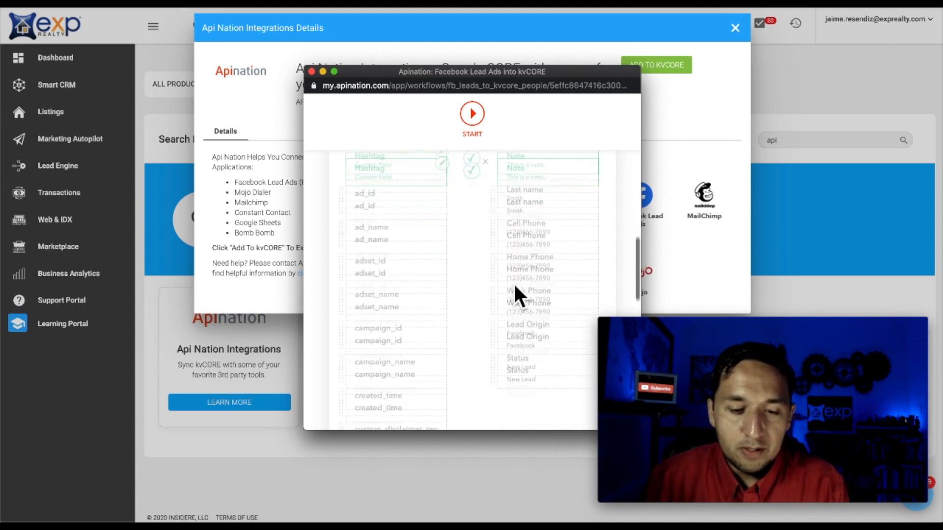
scroll(513, 282, "up", 3)
scroll(500, 299, "down", 8)
scroll(491, 321, "down", 5)
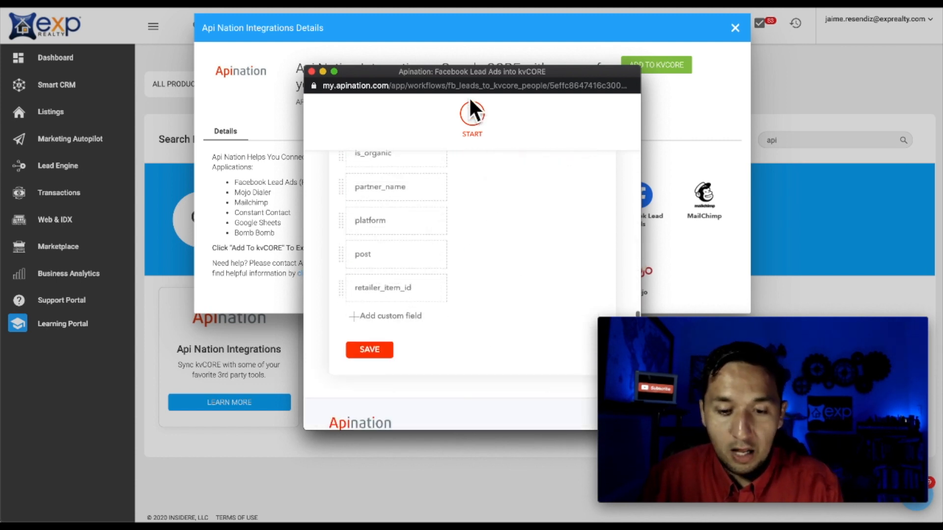
left_click(311, 71)
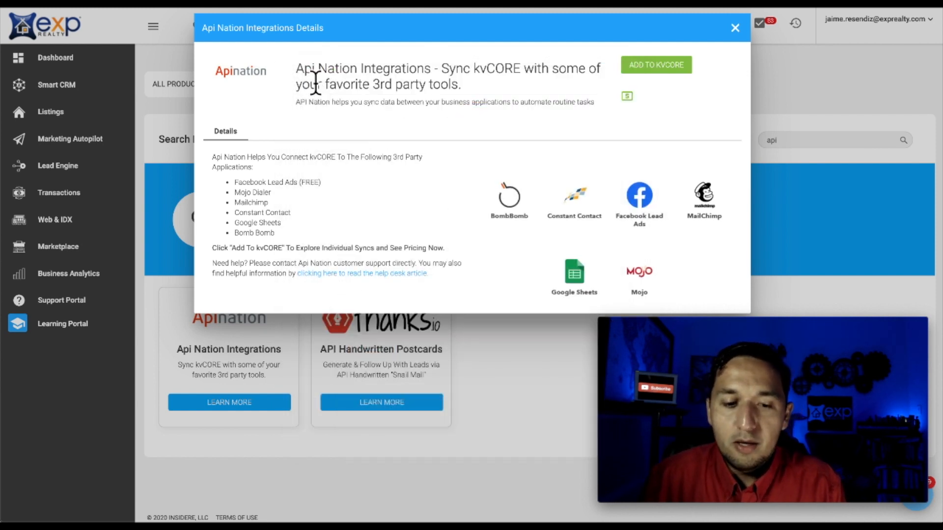
left_click(735, 28)
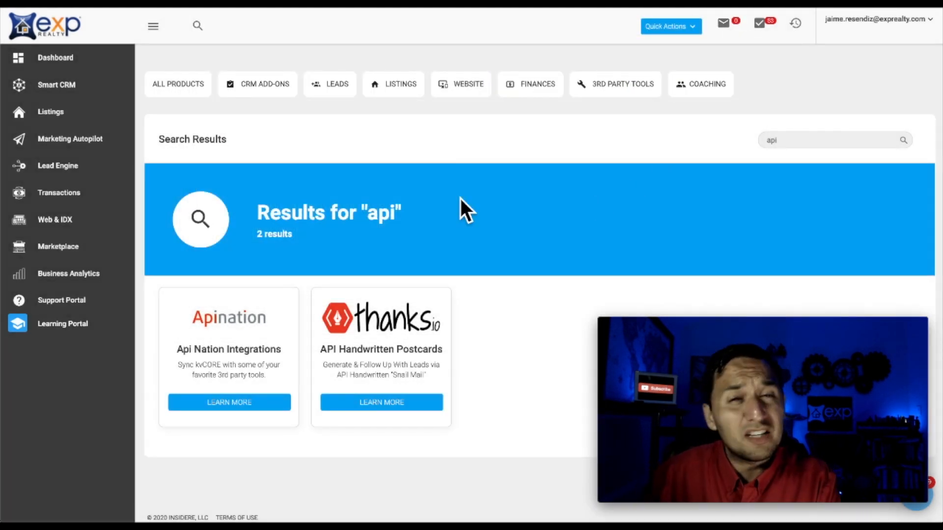